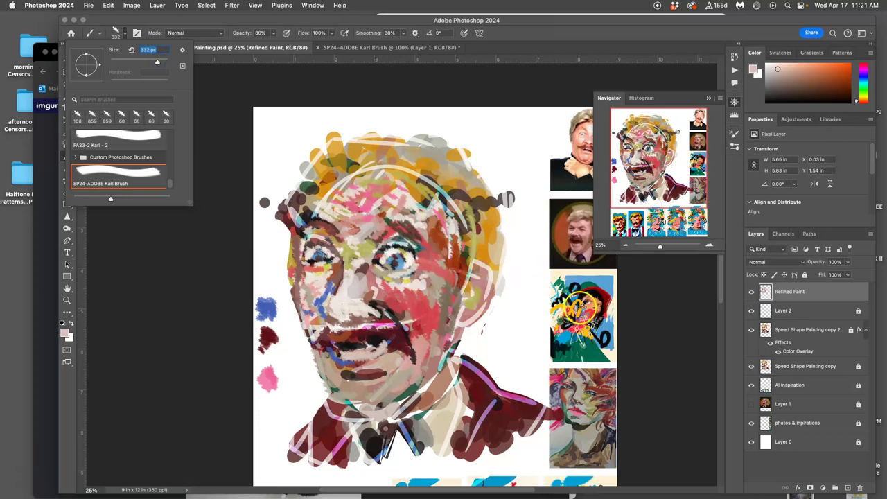
# Paint loose yellow-orange strokes over and around the hair using color from the colorful illustration reference, then add beige sampled from the shirt near the temple
pyautogui.keyDown('alt'); pyautogui.click(580, 308); pyautogui.keyUp('alt')
pyautogui.moveTo(483, 250)
pyautogui.mouseDown()
pyautogui.moveTo(469, 250)
pyautogui.moveTo(493, 207)
pyautogui.moveTo(491, 182)
pyautogui.moveTo(427, 214)
pyautogui.moveTo(482, 170)
pyautogui.moveTo(510, 197)
pyautogui.mouseUp()
pyautogui.click(503, 299)
pyautogui.click(517, 282)
pyautogui.moveTo(405, 148)
pyautogui.mouseDown()
pyautogui.moveTo(326, 169)
pyautogui.moveTo(266, 212)
pyautogui.mouseUp()
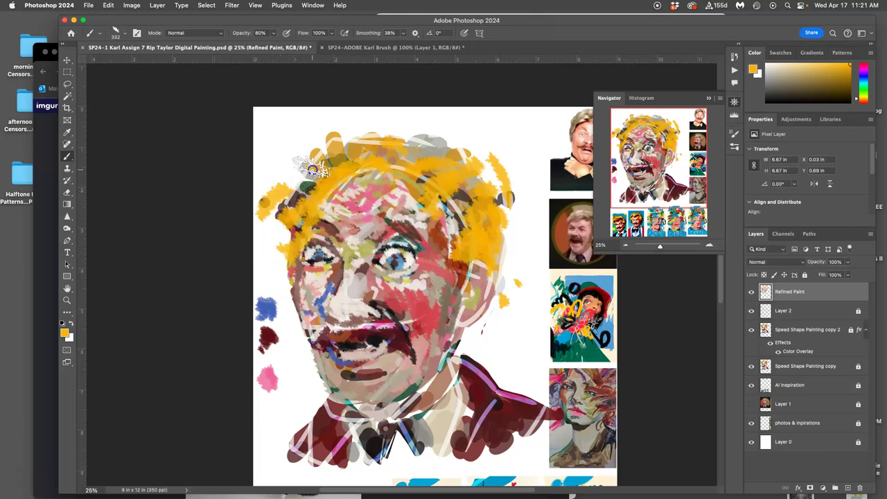
pyautogui.moveTo(299, 186); pyautogui.dragTo(321, 151)
pyautogui.moveTo(347, 113); pyautogui.dragTo(390, 125)
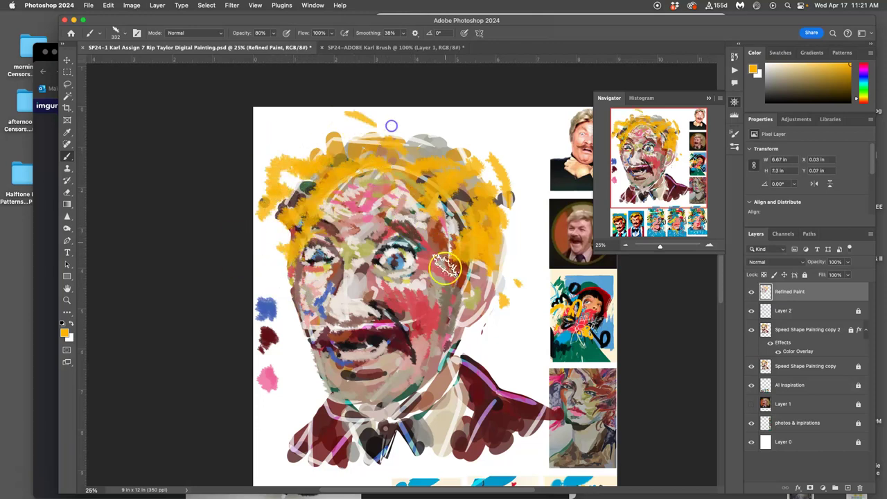
pyautogui.keyDown('alt'); pyautogui.click(454, 411); pyautogui.keyUp('alt')
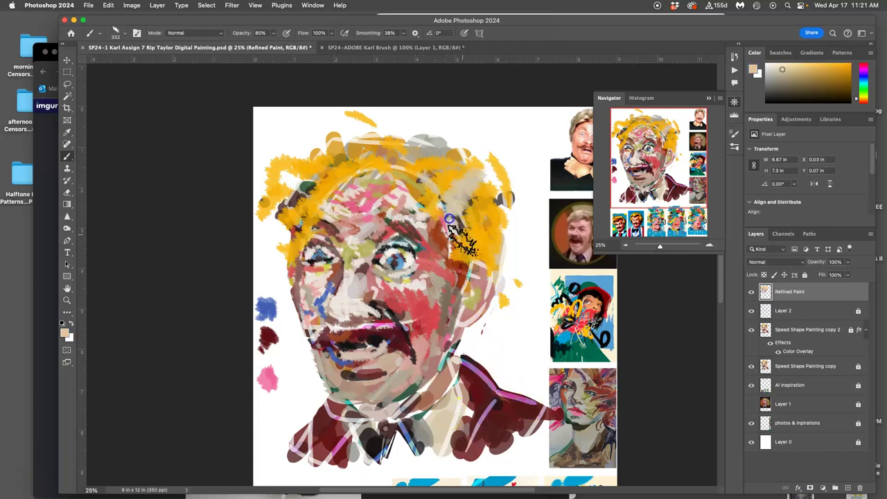
# Toggle the Refined Paint layer's visibility to compare the refined portrait with the painting underneath, leaving the layer shown
pyautogui.click(752, 292)
pyautogui.click(751, 331)
pyautogui.click(751, 329)
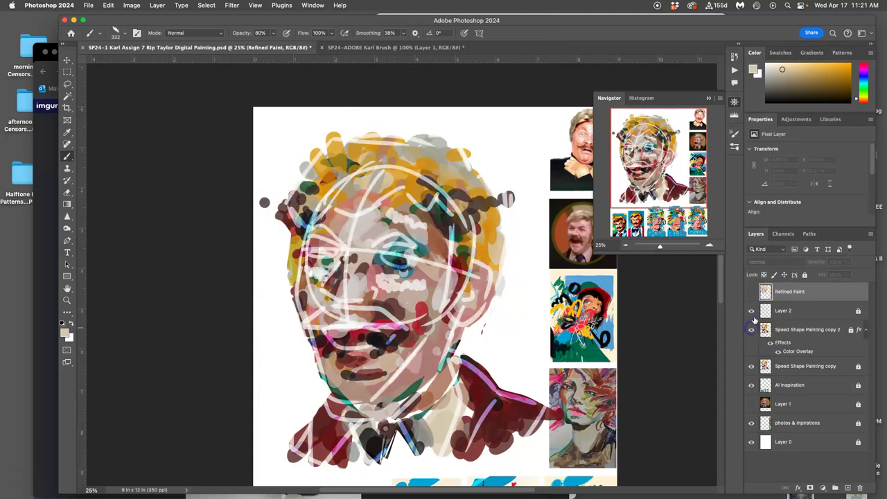
pyautogui.click(752, 292)
pyautogui.click(751, 292)
pyautogui.click(752, 292)
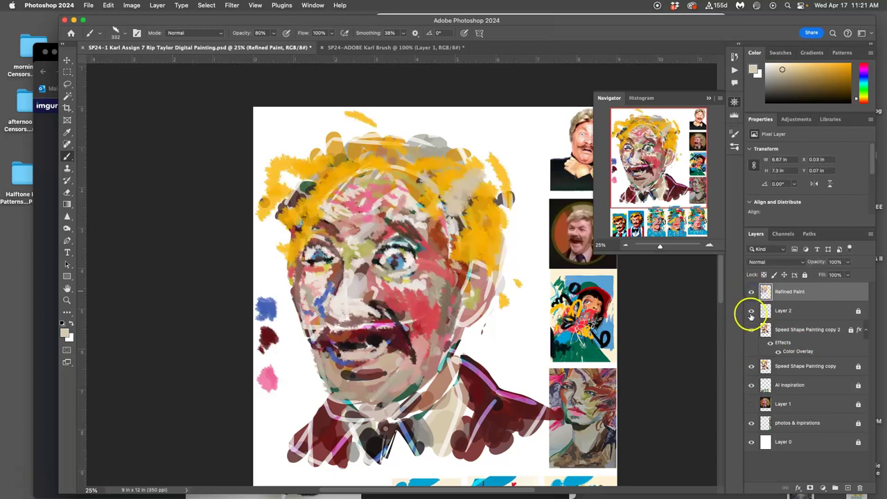
# Hide the two Speed Shape Painting copy layers to examine the refined strokes alone, and show both layers again
pyautogui.click(752, 332)
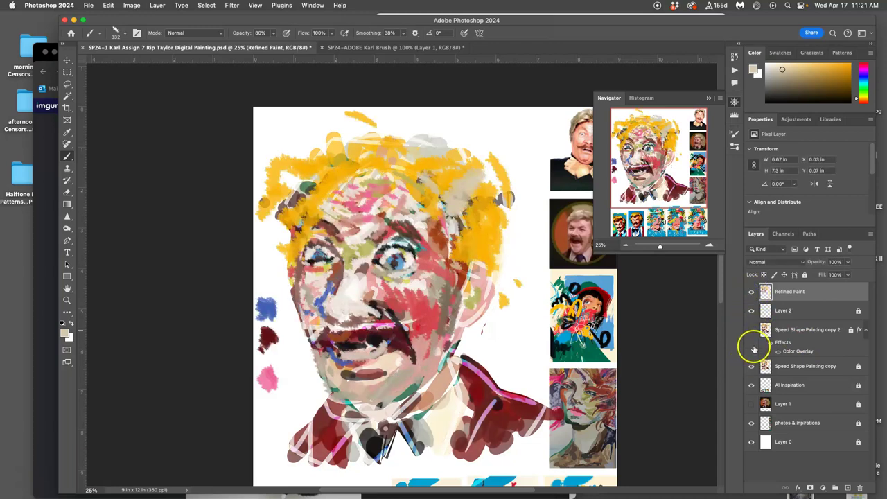
pyautogui.click(752, 331)
pyautogui.click(753, 330)
pyautogui.click(752, 330)
pyautogui.click(752, 330)
pyautogui.click(751, 367)
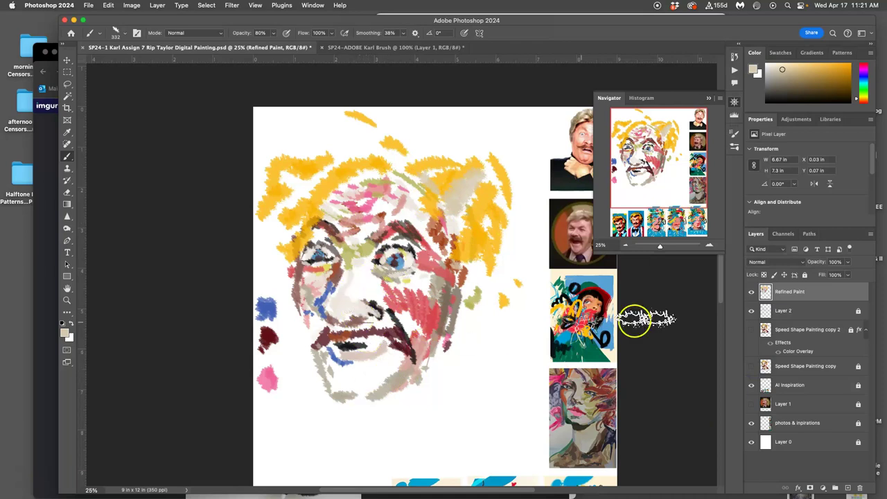
pyautogui.click(751, 367)
pyautogui.click(752, 331)
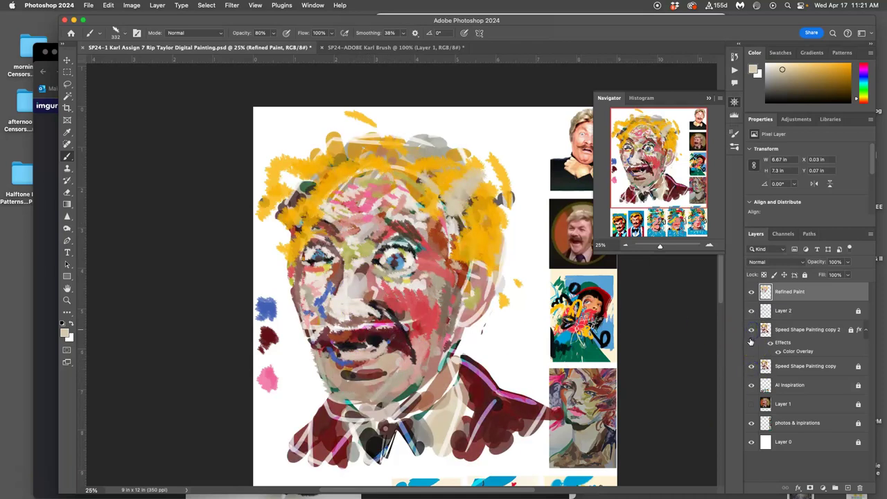
# Paint magenta along the nose bridge and mauve-pink around the mouth and chin, sampling colors from the painted portrait reference
pyautogui.keyDown('alt'); pyautogui.click(424, 354); pyautogui.keyUp('alt')
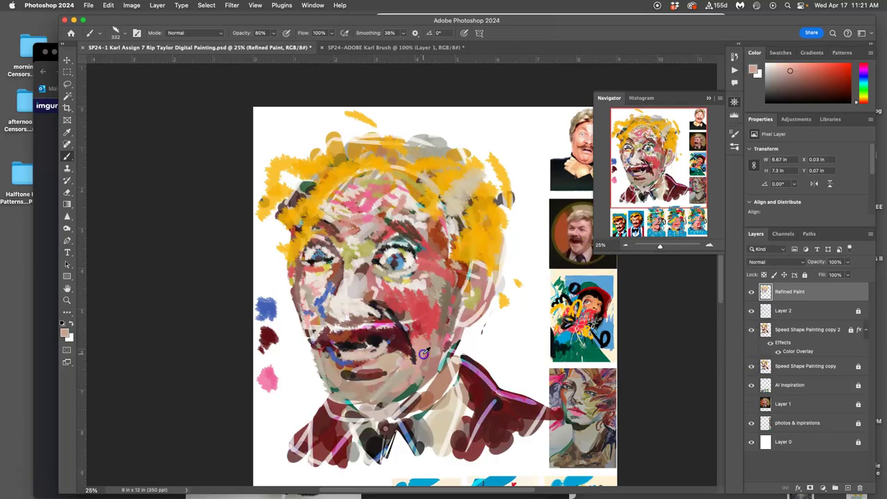
pyautogui.keyDown('alt'); pyautogui.click(561, 377); pyautogui.keyUp('alt')
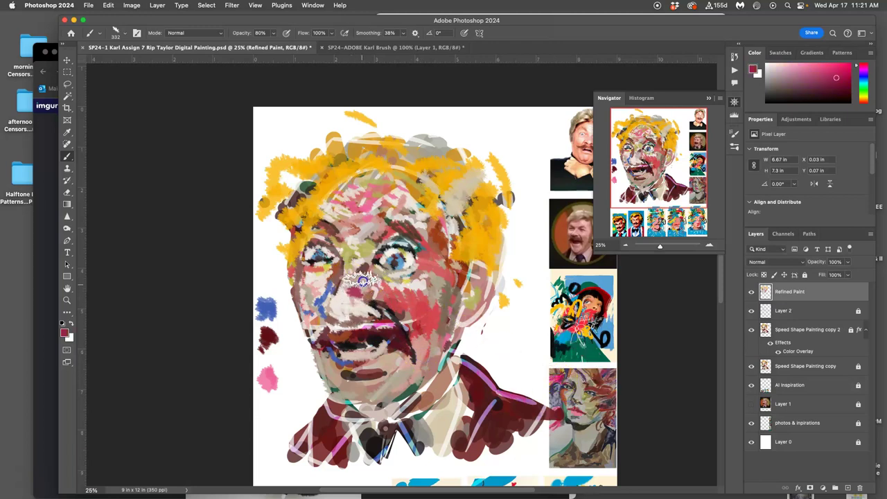
pyautogui.keyDown('alt'); pyautogui.click(603, 386); pyautogui.keyUp('alt')
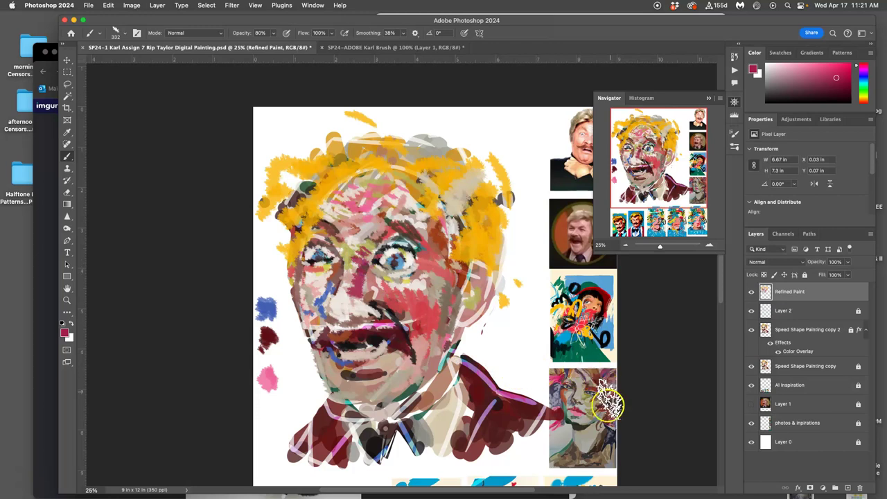
pyautogui.keyDown('alt'); pyautogui.click(580, 410); pyautogui.keyUp('alt')
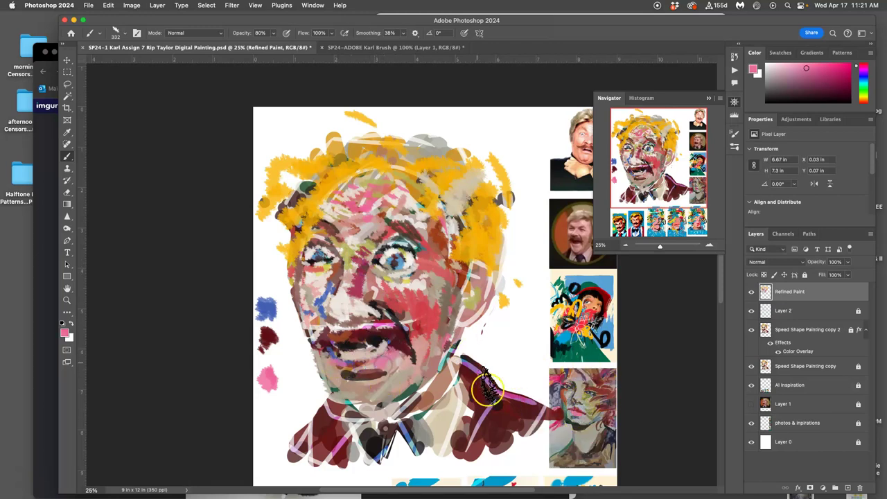
pyautogui.keyDown('alt'); pyautogui.click(592, 409); pyautogui.keyUp('alt')
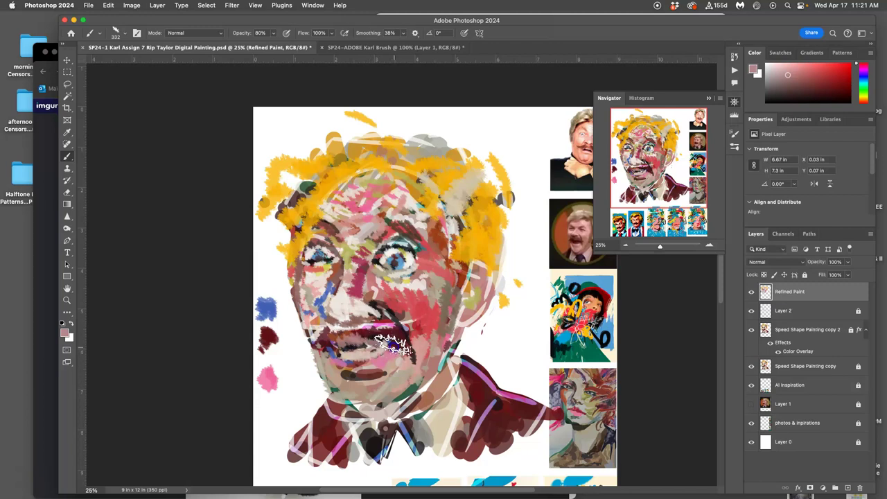
# Enlarge the brush to 384 px and paint the jacket's shoulder and lapel with dark maroon and near-black tones sampled from the painted portrait reference
pyautogui.click(240, 59)
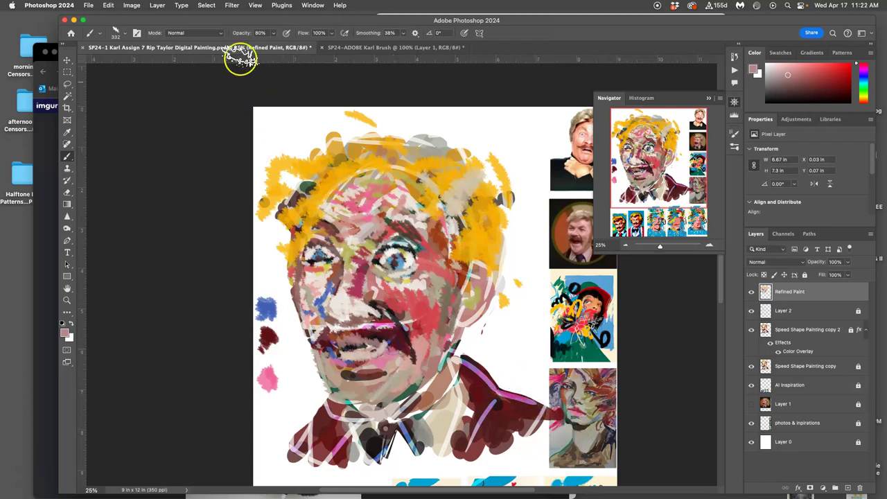
pyautogui.click(126, 34)
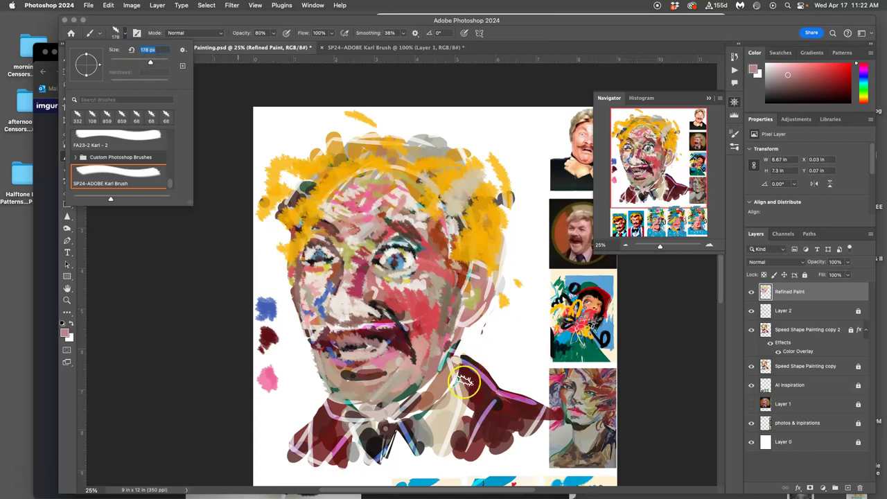
pyautogui.press('Return')
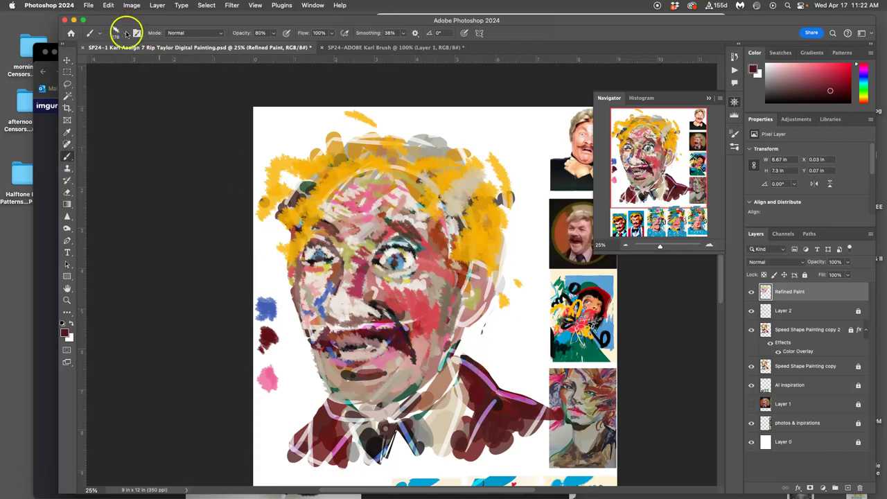
pyautogui.click(126, 34)
pyautogui.moveTo(505, 392)
pyautogui.mouseDown()
pyautogui.moveTo(466, 452)
pyautogui.moveTo(480, 383)
pyautogui.moveTo(526, 395)
pyautogui.mouseUp()
pyautogui.keyDown('alt'); pyautogui.click(590, 440); pyautogui.keyUp('alt')
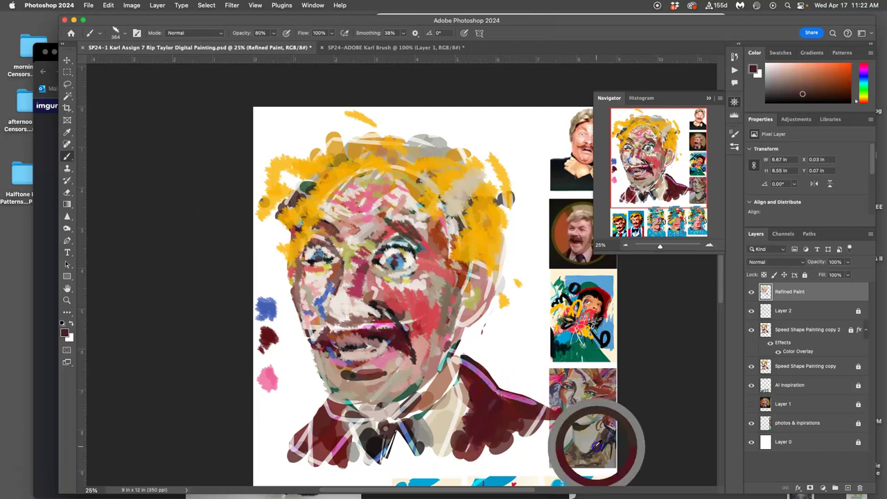
pyautogui.moveTo(466, 437)
pyautogui.mouseDown()
pyautogui.moveTo(465, 388)
pyautogui.moveTo(475, 401)
pyautogui.moveTo(508, 397)
pyautogui.moveTo(498, 388)
pyautogui.moveTo(548, 427)
pyautogui.moveTo(505, 459)
pyautogui.mouseUp()
pyautogui.keyDown('alt'); pyautogui.click(607, 432); pyautogui.keyUp('alt')
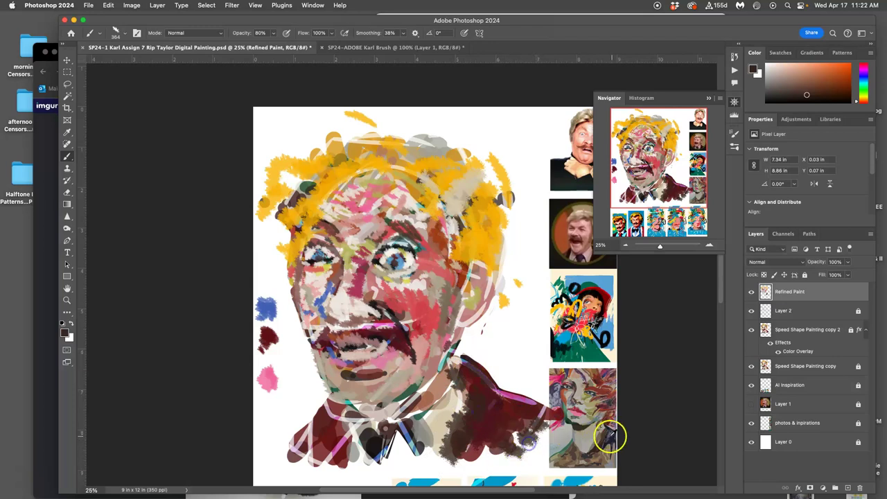
pyautogui.moveTo(513, 412)
pyautogui.mouseDown()
pyautogui.moveTo(487, 424)
pyautogui.moveTo(487, 388)
pyautogui.mouseUp()
pyautogui.moveTo(545, 416); pyautogui.dragTo(435, 495)
# Paint the chin, jaw and neck with gray-purple, pale and dusty pink tones sampled from the reference and the face
pyautogui.keyDown('alt'); pyautogui.click(594, 394); pyautogui.keyUp('alt')
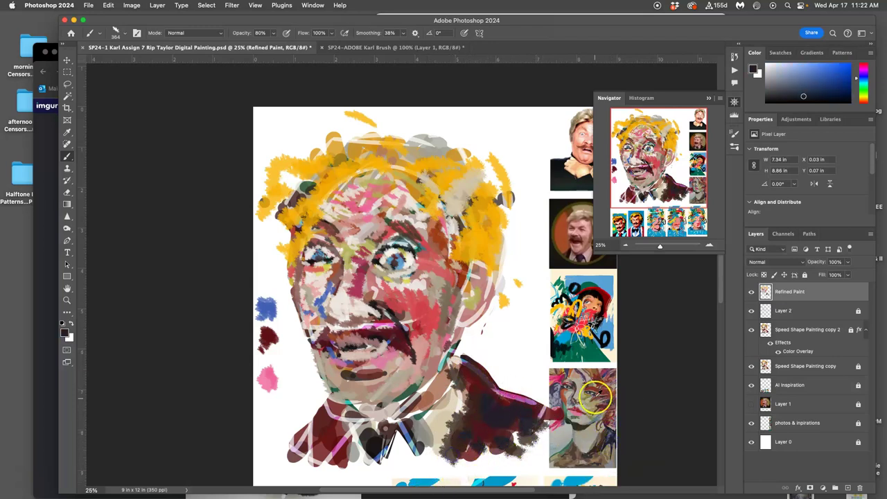
pyautogui.keyDown('alt'); pyautogui.click(609, 399); pyautogui.keyUp('alt')
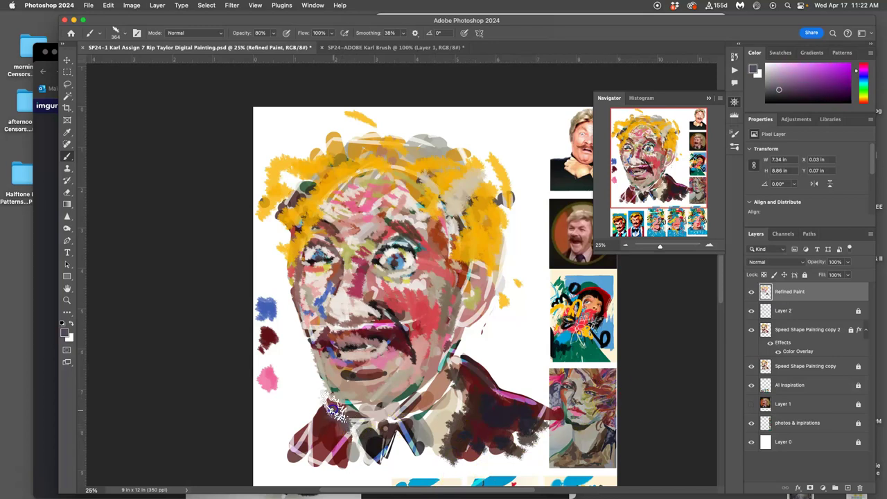
pyautogui.moveTo(363, 370); pyautogui.dragTo(397, 367)
pyautogui.moveTo(469, 289)
pyautogui.mouseDown()
pyautogui.moveTo(445, 316)
pyautogui.moveTo(412, 311)
pyautogui.moveTo(410, 285)
pyautogui.moveTo(333, 368)
pyautogui.moveTo(320, 363)
pyautogui.moveTo(334, 404)
pyautogui.moveTo(318, 358)
pyautogui.moveTo(335, 402)
pyautogui.moveTo(359, 407)
pyautogui.moveTo(343, 405)
pyautogui.moveTo(369, 409)
pyautogui.moveTo(362, 405)
pyautogui.moveTo(387, 393)
pyautogui.moveTo(412, 345)
pyautogui.moveTo(405, 374)
pyautogui.mouseUp()
pyautogui.keyDown('alt'); pyautogui.click(415, 357); pyautogui.keyUp('alt')
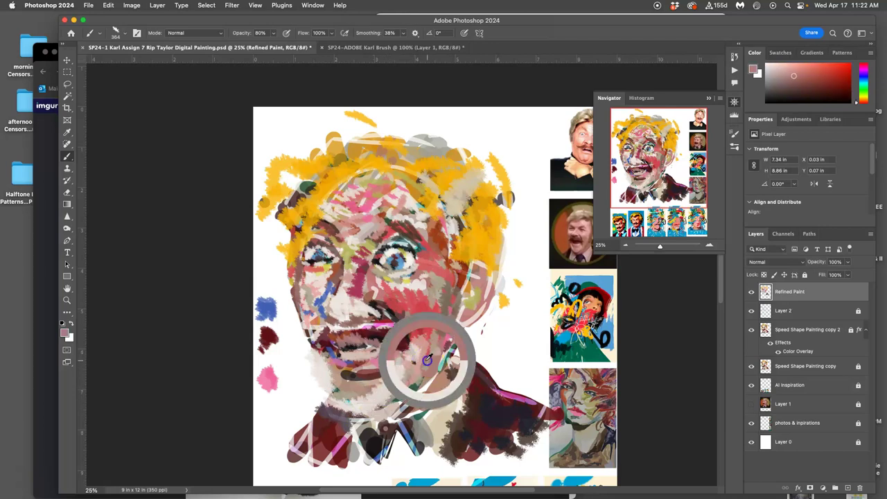
pyautogui.moveTo(326, 400)
pyautogui.mouseDown()
pyautogui.moveTo(302, 316)
pyautogui.moveTo(305, 334)
pyautogui.moveTo(301, 318)
pyautogui.moveTo(360, 300)
pyautogui.moveTo(367, 337)
pyautogui.moveTo(349, 338)
pyautogui.moveTo(378, 334)
pyautogui.moveTo(315, 327)
pyautogui.moveTo(303, 340)
pyautogui.moveTo(288, 335)
pyautogui.moveTo(305, 350)
pyautogui.moveTo(311, 339)
pyautogui.moveTo(348, 330)
pyautogui.moveTo(388, 333)
pyautogui.moveTo(351, 337)
pyautogui.moveTo(367, 340)
pyautogui.moveTo(388, 335)
pyautogui.moveTo(371, 320)
pyautogui.moveTo(395, 320)
pyautogui.moveTo(411, 337)
pyautogui.moveTo(426, 324)
pyautogui.moveTo(387, 397)
pyautogui.moveTo(392, 376)
pyautogui.mouseUp()
# Sample dark maroon from the mouth and paint a bushy mustache and thick strokes over both eyebrows
pyautogui.keyDown('alt'); pyautogui.click(349, 338); pyautogui.keyUp('alt')
pyautogui.moveTo(410, 252); pyautogui.dragTo(397, 253)
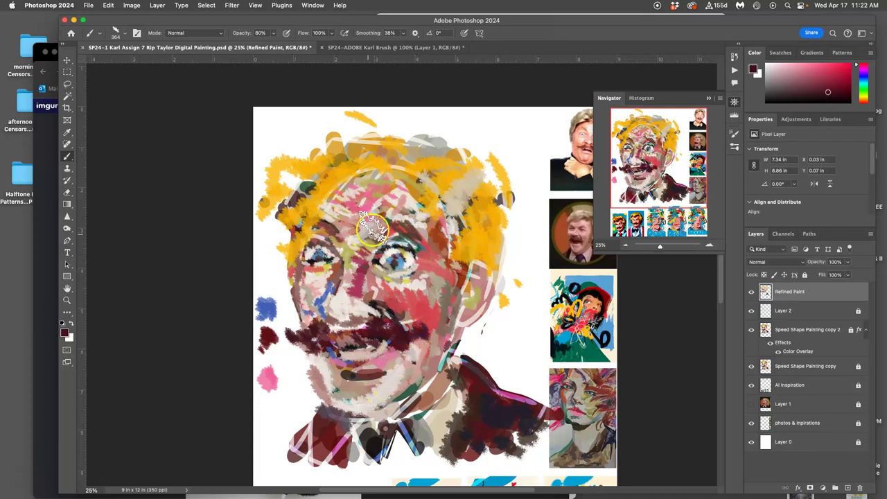
pyautogui.moveTo(396, 226)
pyautogui.mouseDown()
pyautogui.moveTo(435, 246)
pyautogui.moveTo(419, 230)
pyautogui.moveTo(430, 256)
pyautogui.mouseUp()
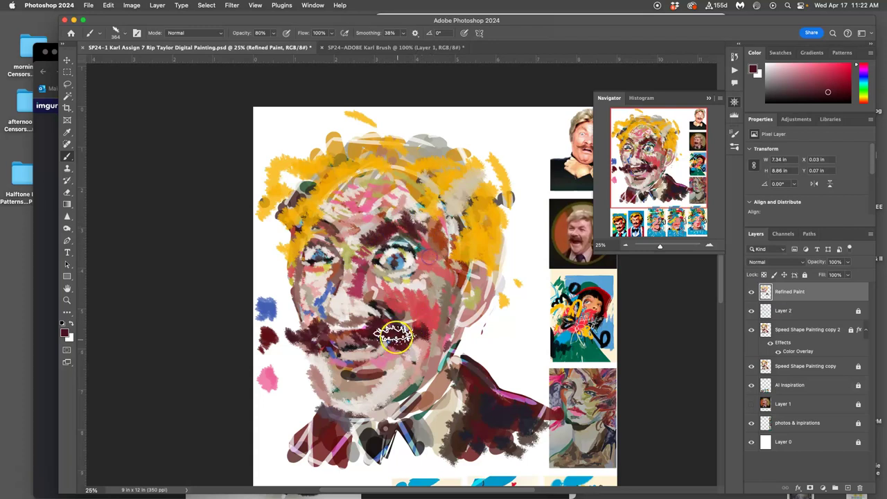
pyautogui.click(338, 232)
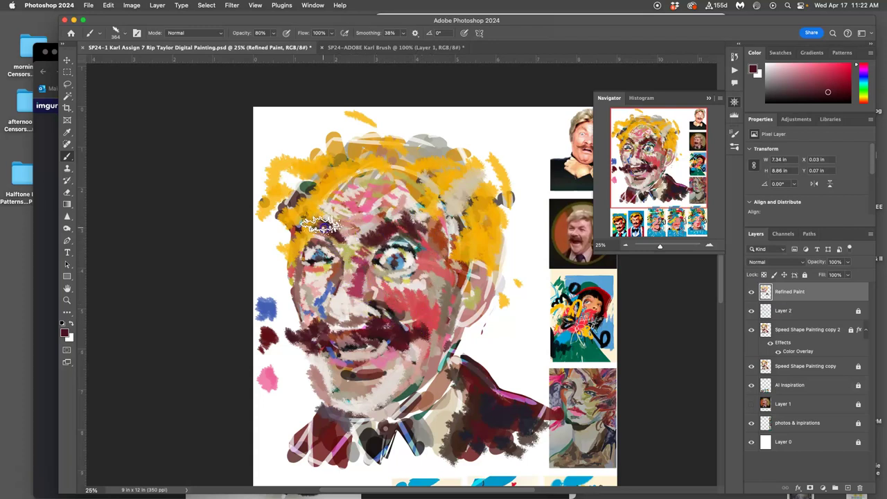
pyautogui.click(402, 295)
# Sample pale pink from the cheek and brush highlights around the eyebrows and along the outer edge of the face
pyautogui.keyDown('alt'); pyautogui.click(422, 282); pyautogui.keyUp('alt')
pyautogui.moveTo(393, 225); pyautogui.dragTo(361, 241)
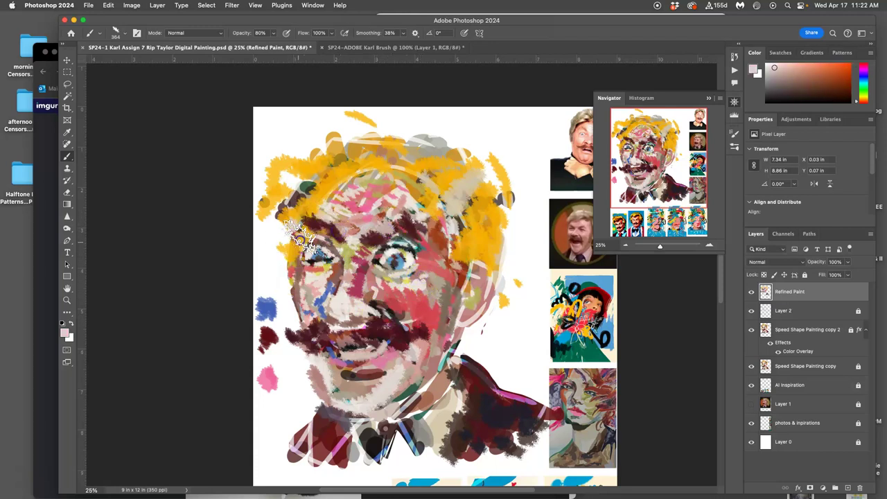
pyautogui.moveTo(290, 291); pyautogui.dragTo(293, 329)
# Sample a dark tone beside the larger eye and outline the smaller eye, adding dark shading on the cheek below it
pyautogui.keyDown('alt'); pyautogui.click(375, 260); pyautogui.keyUp('alt')
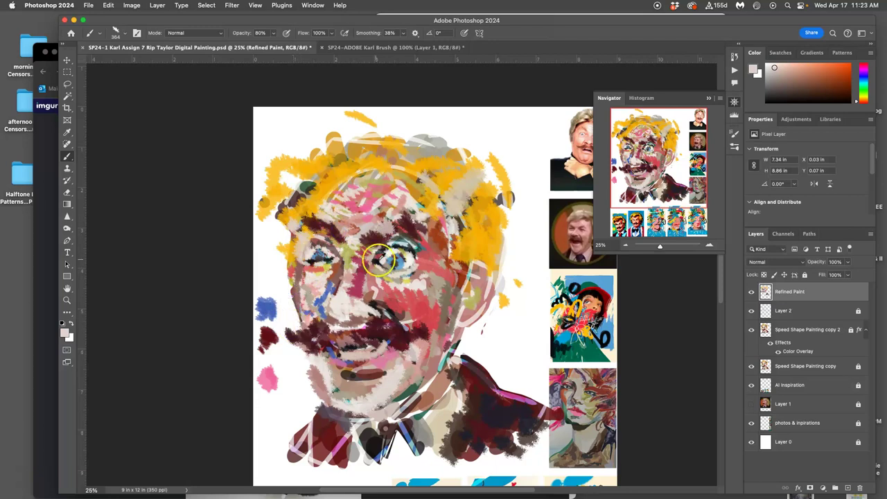
pyautogui.keyDown('alt'); pyautogui.click(378, 259); pyautogui.keyUp('alt')
pyautogui.moveTo(333, 264)
pyautogui.mouseDown()
pyautogui.moveTo(306, 258)
pyautogui.moveTo(307, 249)
pyautogui.moveTo(322, 232)
pyautogui.moveTo(338, 243)
pyautogui.moveTo(298, 264)
pyautogui.mouseUp()
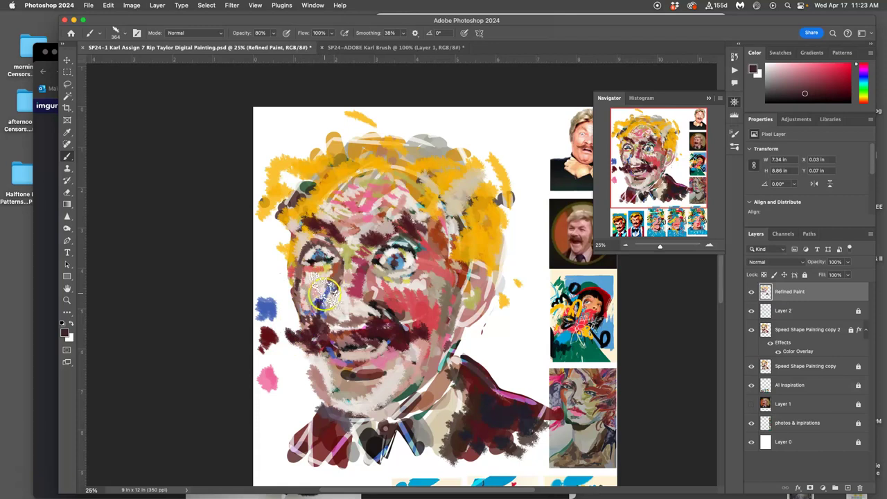
pyautogui.click(378, 286)
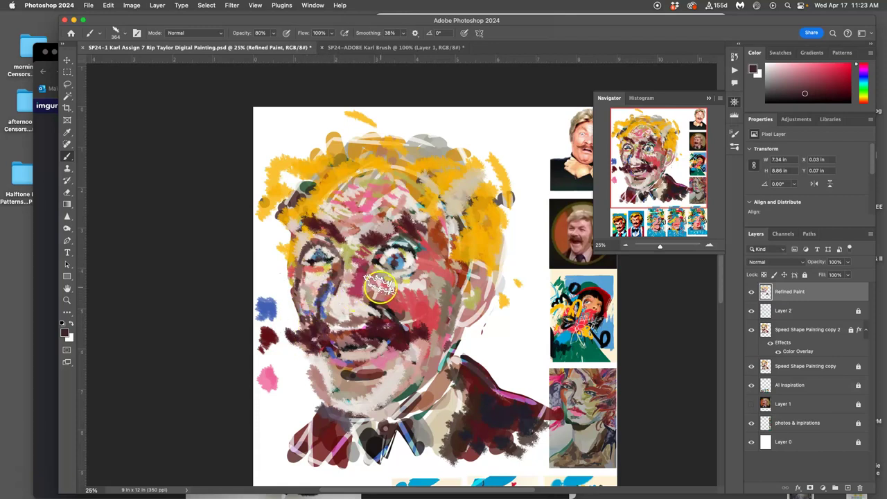
# Sample dusty rose from beside the nose and paint it into the cheek below the smaller eye and the mouth
pyautogui.keyDown('alt'); pyautogui.click(381, 294); pyautogui.keyUp('alt')
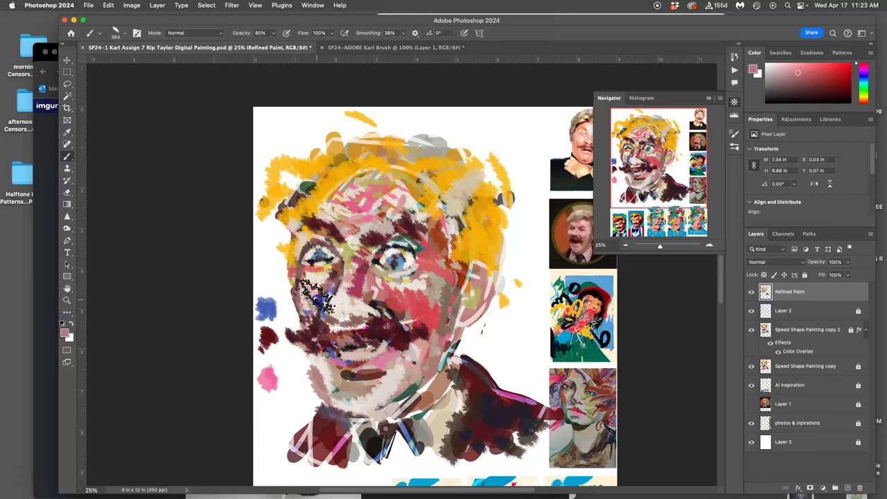
pyautogui.click(387, 339)
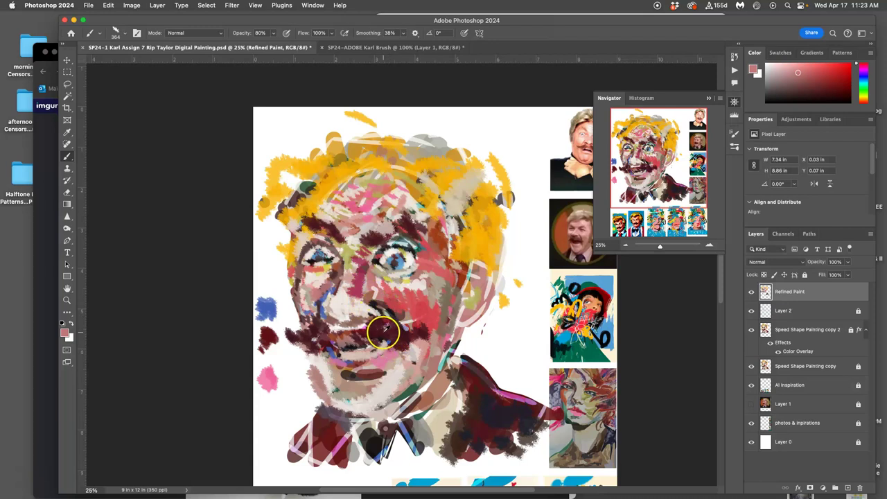
pyautogui.keyDown('alt'); pyautogui.click(371, 289); pyautogui.keyUp('alt')
pyautogui.click(375, 328)
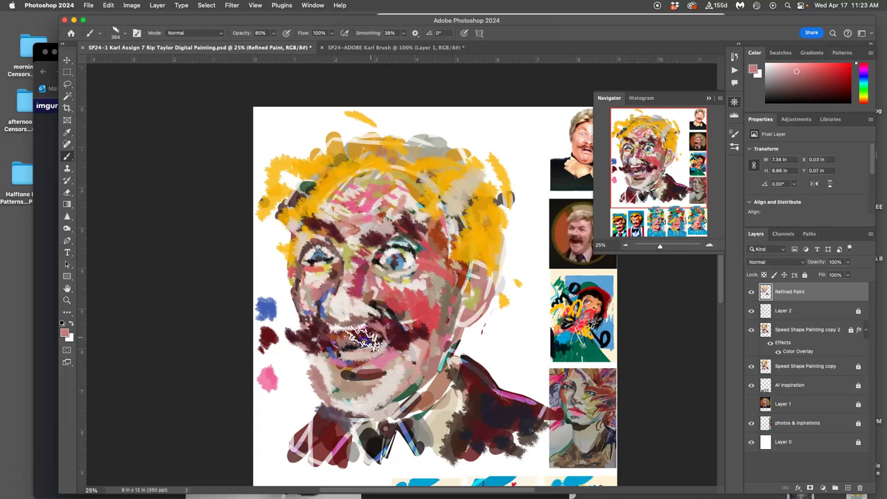
# Paint the lip area with sampled tan-brown and darken the mouth around the teeth with near-black sampled from beside the nose
pyautogui.keyDown('alt'); pyautogui.click(376, 331); pyautogui.keyUp('alt')
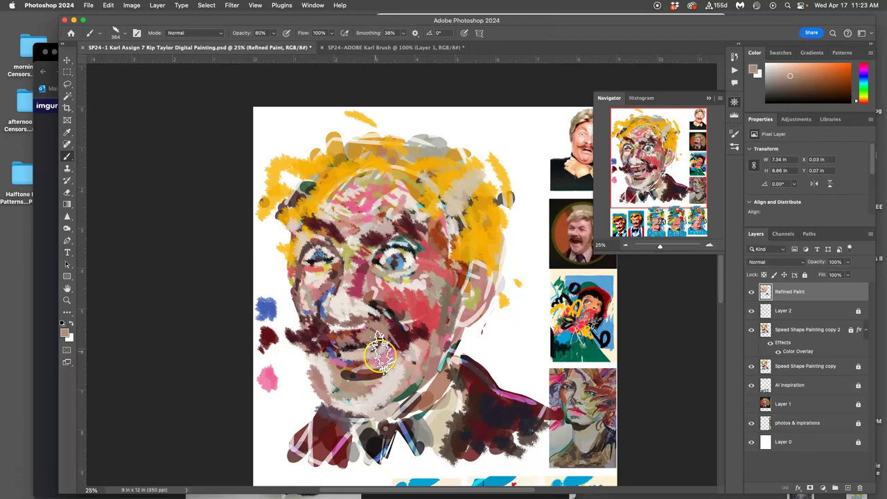
pyautogui.keyDown('alt'); pyautogui.click(406, 325); pyautogui.keyUp('alt')
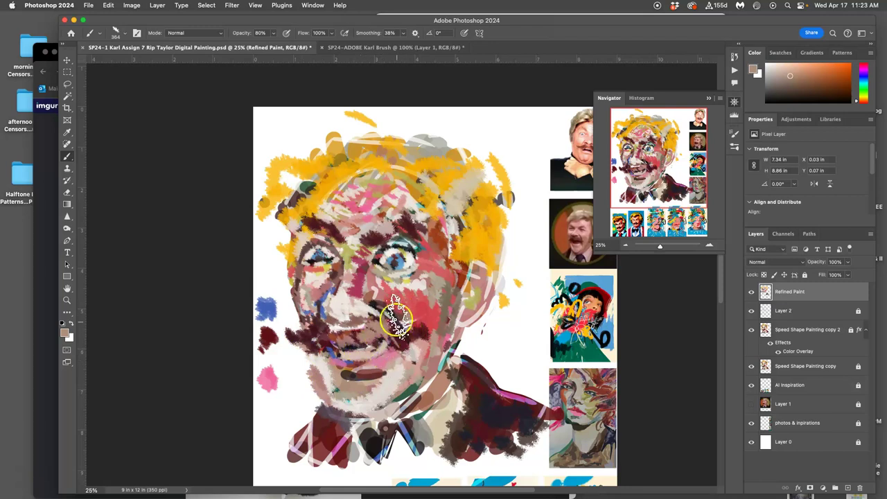
pyautogui.keyDown('alt'); pyautogui.click(372, 303); pyautogui.keyUp('alt')
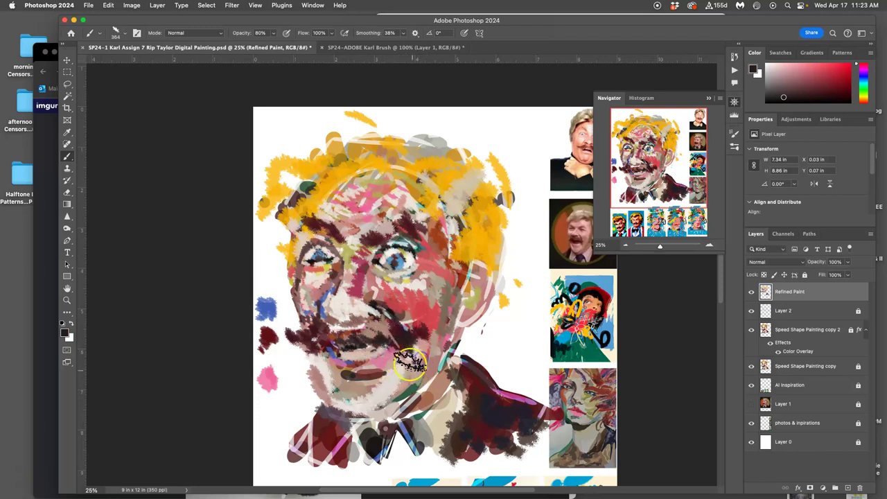
pyautogui.keyDown('alt'); pyautogui.click(413, 303); pyautogui.keyUp('alt')
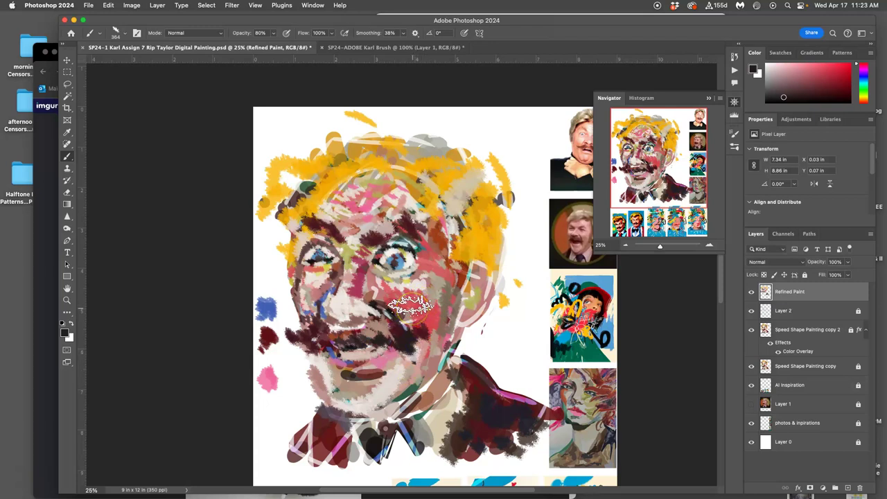
# Darken around the smaller eye and beside the nose, and dab rose red sampled from the opposite cheek below that eye
pyautogui.click(315, 257)
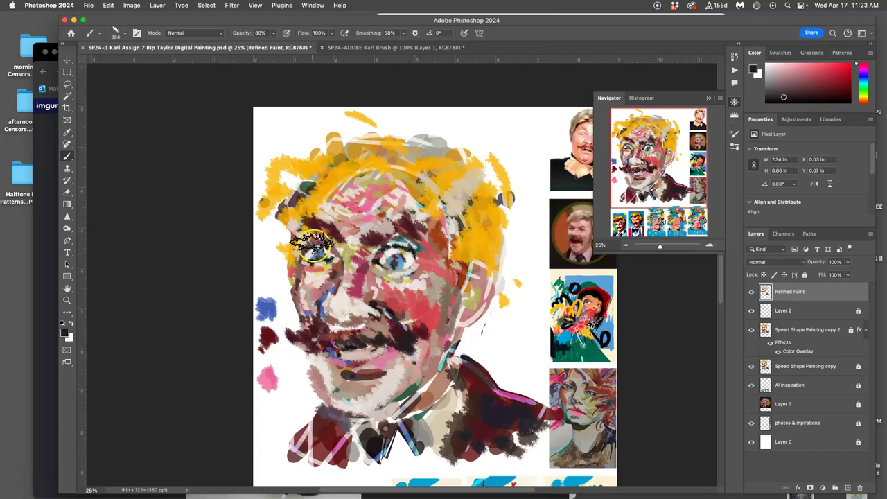
pyautogui.moveTo(323, 303); pyautogui.dragTo(324, 288)
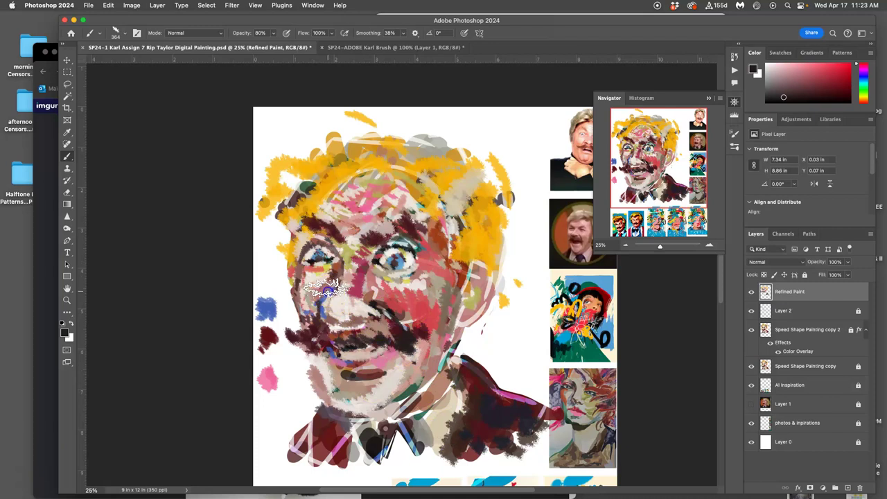
pyautogui.keyDown('alt'); pyautogui.click(428, 316); pyautogui.keyUp('alt')
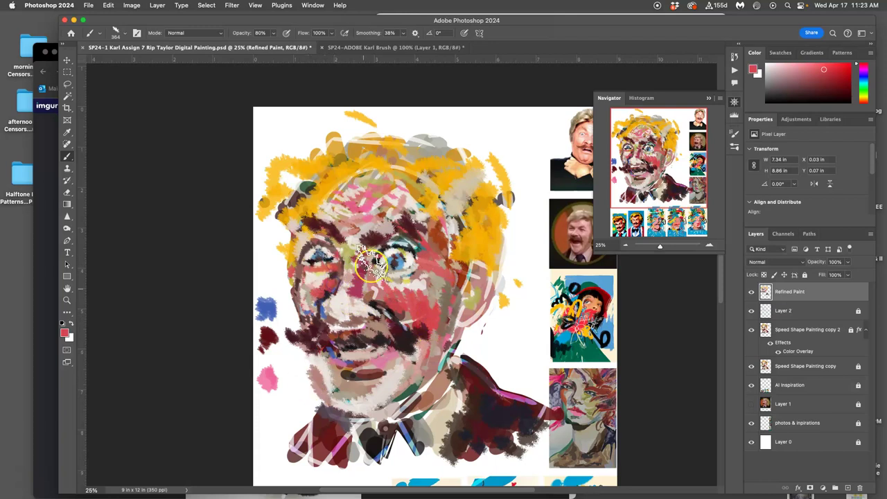
pyautogui.keyDown('alt'); pyautogui.click(450, 266); pyautogui.keyUp('alt')
pyautogui.keyDown('alt'); pyautogui.click(484, 263); pyautogui.keyUp('alt')
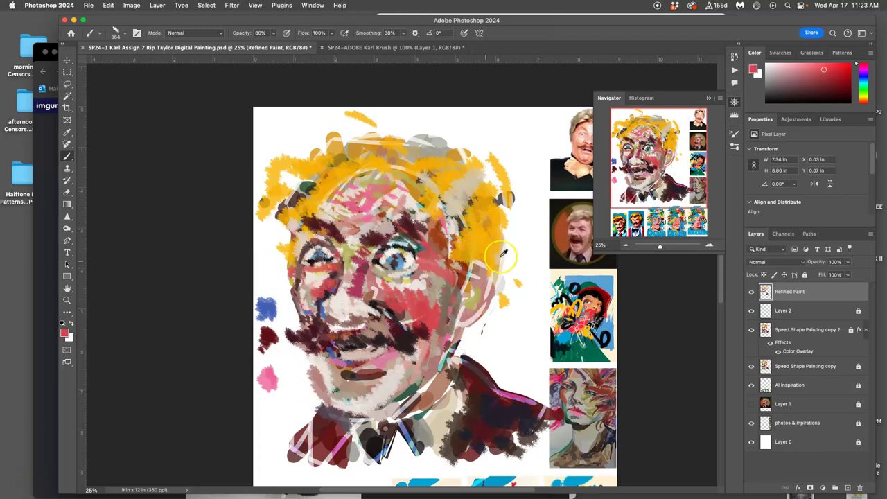
pyautogui.keyDown('alt'); pyautogui.click(480, 249); pyautogui.keyUp('alt')
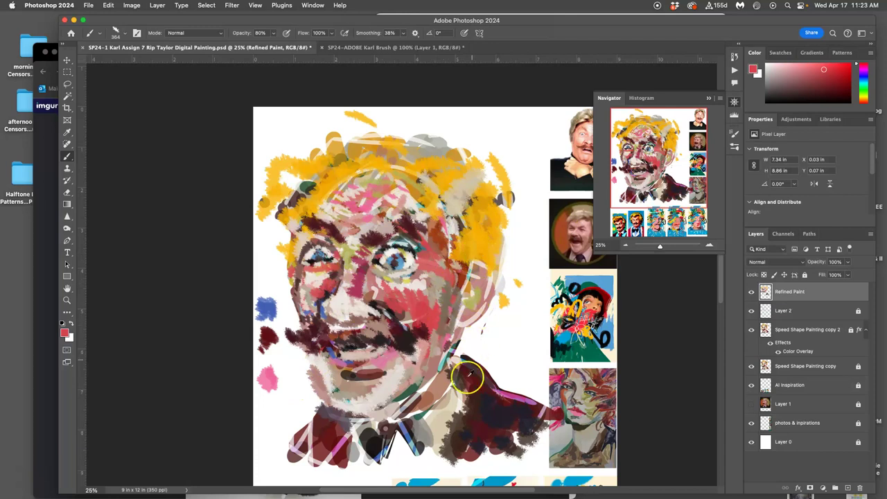
# Cover the forehead's bright pink with sampled taupe and add reddish-brown strokes across its upper part
pyautogui.keyDown('alt'); pyautogui.click(422, 378); pyautogui.keyUp('alt')
pyautogui.moveTo(386, 209)
pyautogui.mouseDown()
pyautogui.moveTo(334, 213)
pyautogui.moveTo(398, 205)
pyautogui.moveTo(327, 199)
pyautogui.moveTo(431, 209)
pyautogui.moveTo(346, 212)
pyautogui.moveTo(406, 200)
pyautogui.moveTo(367, 203)
pyautogui.moveTo(432, 215)
pyautogui.moveTo(354, 194)
pyautogui.moveTo(434, 217)
pyautogui.moveTo(370, 202)
pyautogui.moveTo(346, 212)
pyautogui.moveTo(425, 186)
pyautogui.moveTo(351, 214)
pyautogui.moveTo(362, 231)
pyautogui.moveTo(411, 196)
pyautogui.moveTo(449, 237)
pyautogui.mouseUp()
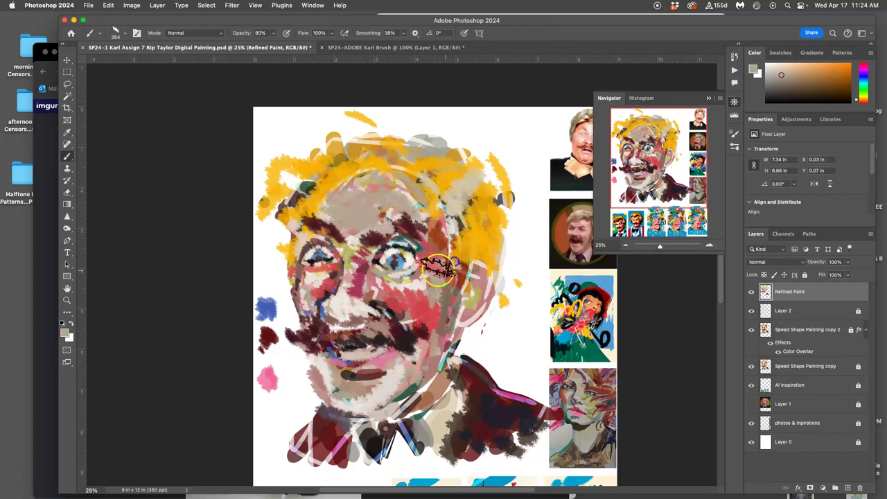
pyautogui.keyDown('alt'); pyautogui.click(431, 235); pyautogui.keyUp('alt')
pyautogui.moveTo(365, 206)
pyautogui.mouseDown()
pyautogui.moveTo(433, 234)
pyautogui.moveTo(390, 216)
pyautogui.moveTo(406, 199)
pyautogui.moveTo(439, 223)
pyautogui.moveTo(373, 183)
pyautogui.moveTo(313, 215)
pyautogui.moveTo(358, 204)
pyautogui.moveTo(323, 201)
pyautogui.moveTo(379, 201)
pyautogui.moveTo(418, 173)
pyautogui.mouseUp()
# Sample pale pink from the cheek below the larger eye and brush wrinkle highlights across the forehead
pyautogui.keyDown('alt'); pyautogui.click(420, 285); pyautogui.keyUp('alt')
pyautogui.keyDown('alt'); pyautogui.click(390, 191); pyautogui.keyUp('alt')
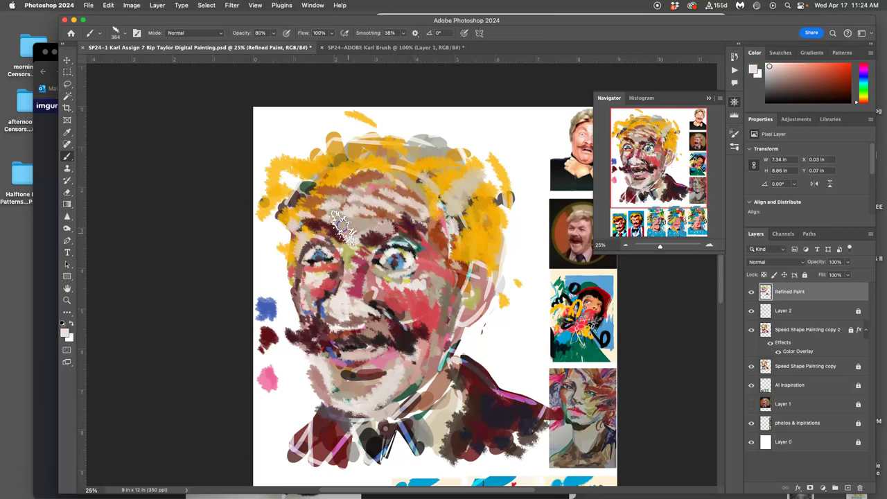
pyautogui.moveTo(388, 221); pyautogui.dragTo(388, 214)
# Paint sampled dusty pink over the forehead and compare the painting with the Refined Paint layer hidden and shown
pyautogui.keyDown('alt'); pyautogui.click(408, 306); pyautogui.keyUp('alt')
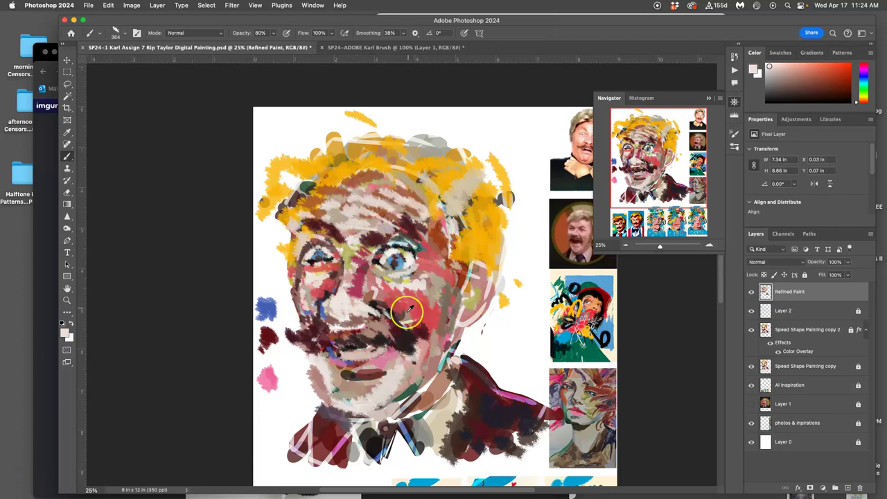
pyautogui.keyDown('alt'); pyautogui.click(340, 207); pyautogui.keyUp('alt')
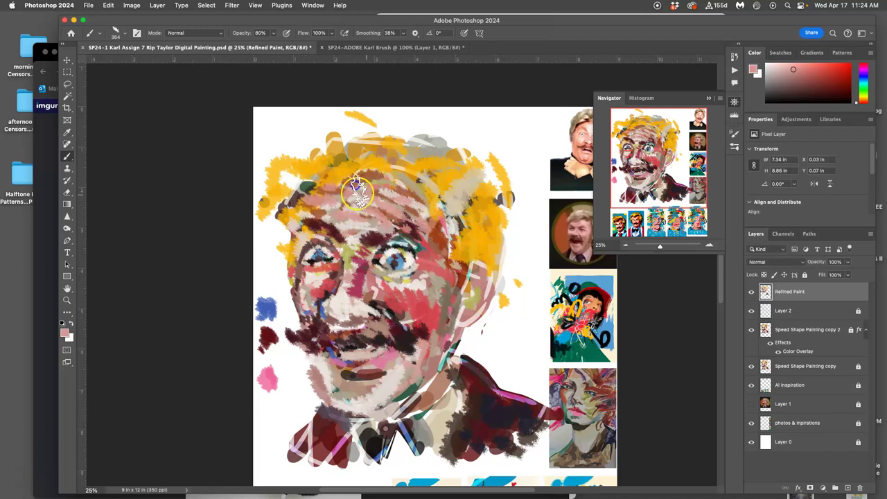
pyautogui.moveTo(382, 179)
pyautogui.mouseDown()
pyautogui.moveTo(417, 184)
pyautogui.moveTo(381, 199)
pyautogui.moveTo(373, 188)
pyautogui.moveTo(403, 199)
pyautogui.moveTo(402, 186)
pyautogui.moveTo(437, 230)
pyautogui.mouseUp()
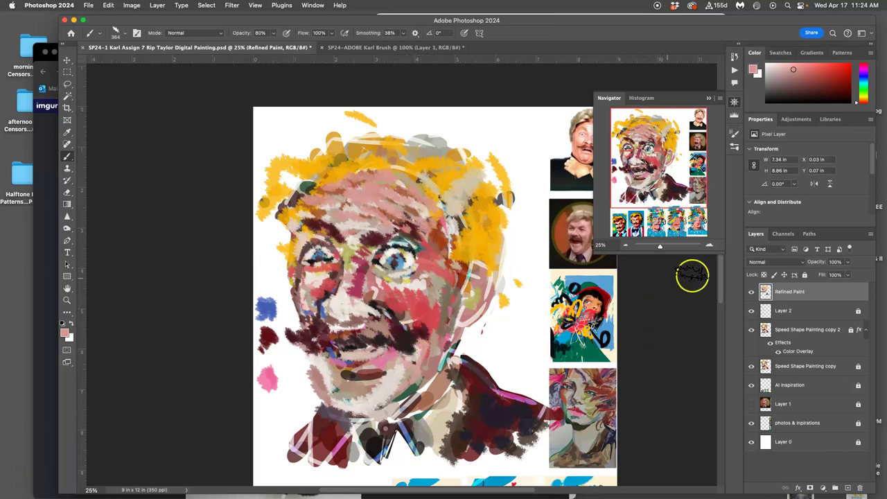
pyautogui.click(750, 293)
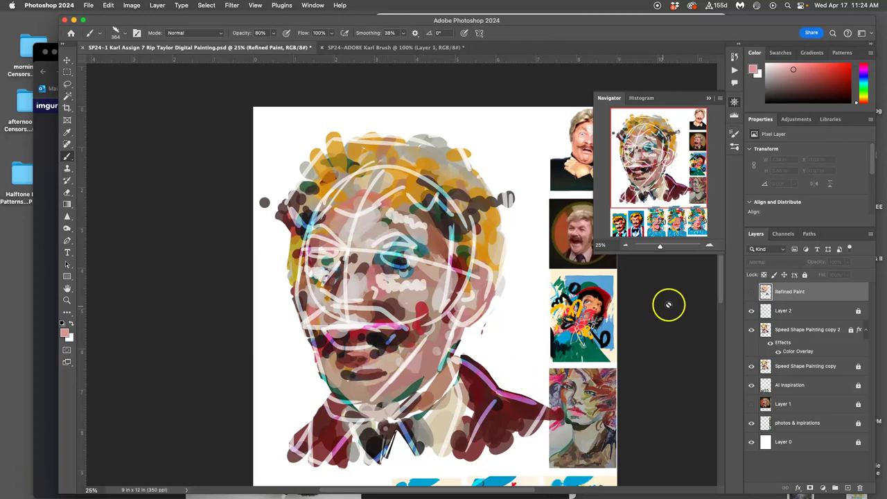
pyautogui.click(752, 292)
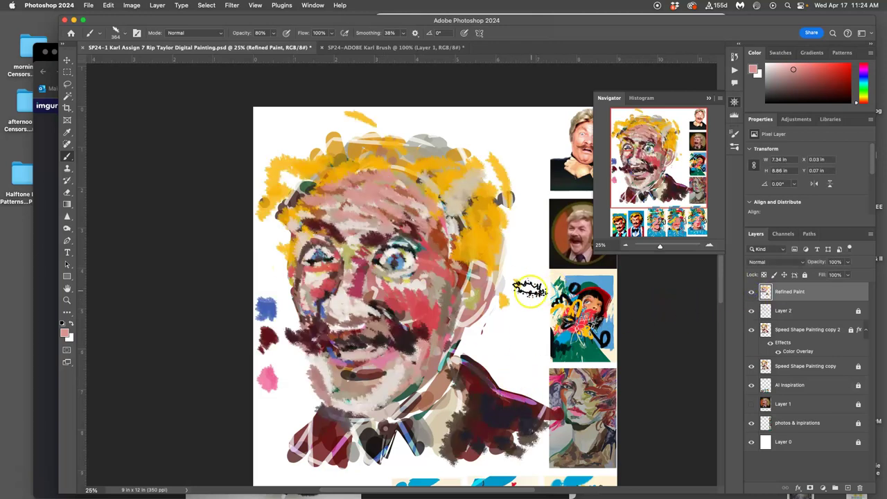
# Brush sampled rose red and the swatch's pink into the forehead, and dab a rose red swatch beneath the pink one
pyautogui.keyDown('alt'); pyautogui.click(390, 381); pyautogui.keyUp('alt')
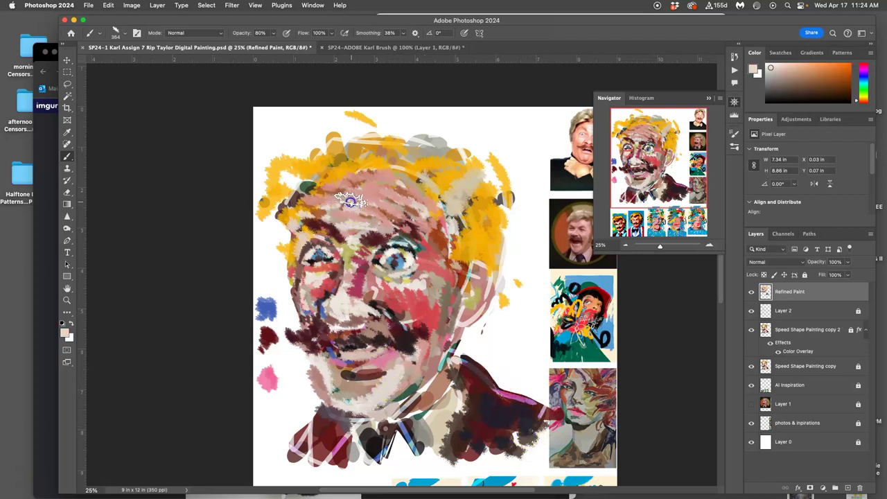
pyautogui.keyDown('alt'); pyautogui.click(393, 302); pyautogui.keyUp('alt')
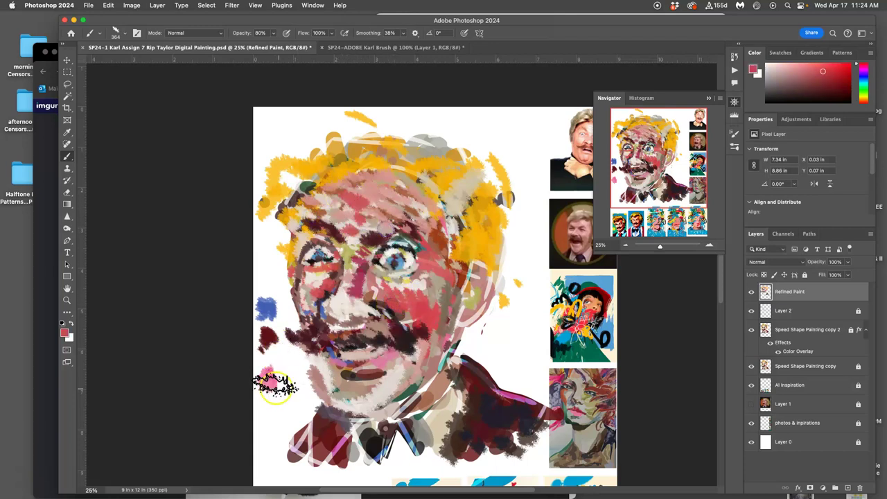
pyautogui.moveTo(266, 400); pyautogui.dragTo(269, 393)
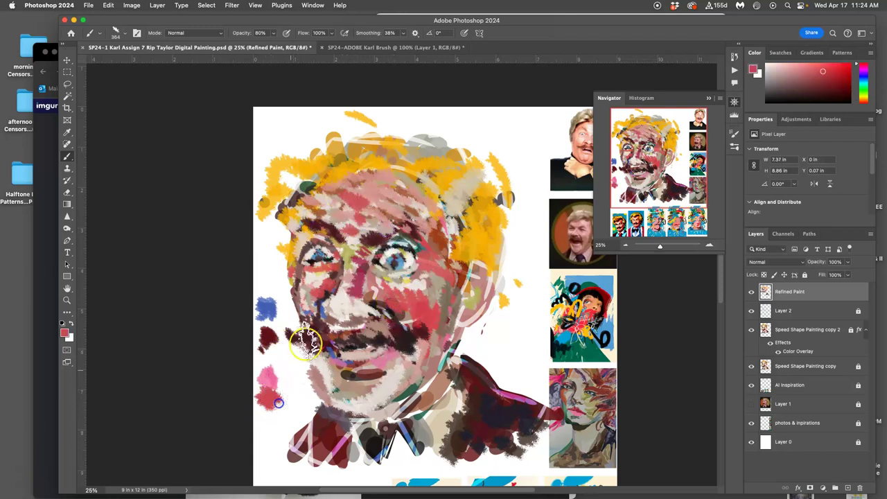
pyautogui.keyDown('alt'); pyautogui.click(264, 374); pyautogui.keyUp('alt')
pyautogui.moveTo(388, 194)
pyautogui.mouseDown()
pyautogui.moveTo(378, 204)
pyautogui.moveTo(361, 197)
pyautogui.moveTo(406, 169)
pyautogui.moveTo(405, 185)
pyautogui.mouseUp()
# Dab a bright red swatch beside the pink one and paint bright red along the brow above the larger eye
pyautogui.keyDown('alt'); pyautogui.click(284, 385); pyautogui.keyUp('alt')
pyautogui.moveTo(283, 385); pyautogui.dragTo(287, 370)
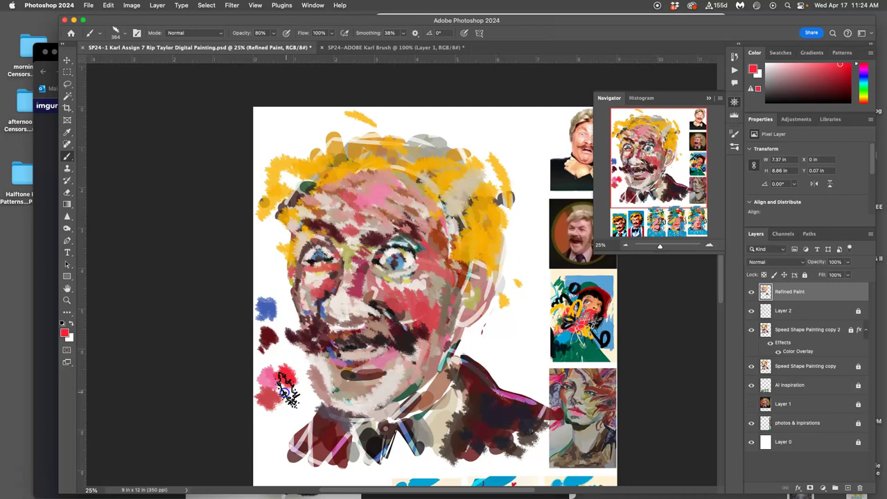
pyautogui.keyDown('alt'); pyautogui.click(419, 256); pyautogui.keyUp('alt')
pyautogui.moveTo(419, 256); pyautogui.dragTo(410, 250)
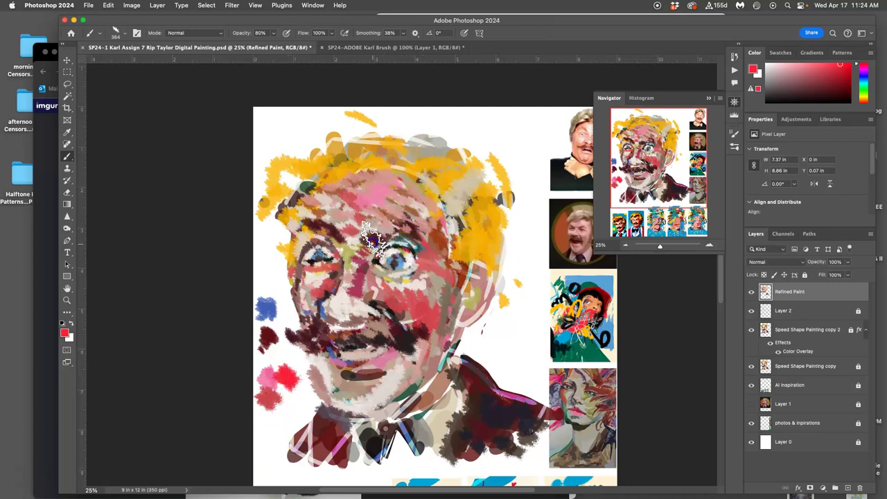
pyautogui.keyDown('alt'); pyautogui.click(422, 225); pyautogui.keyUp('alt')
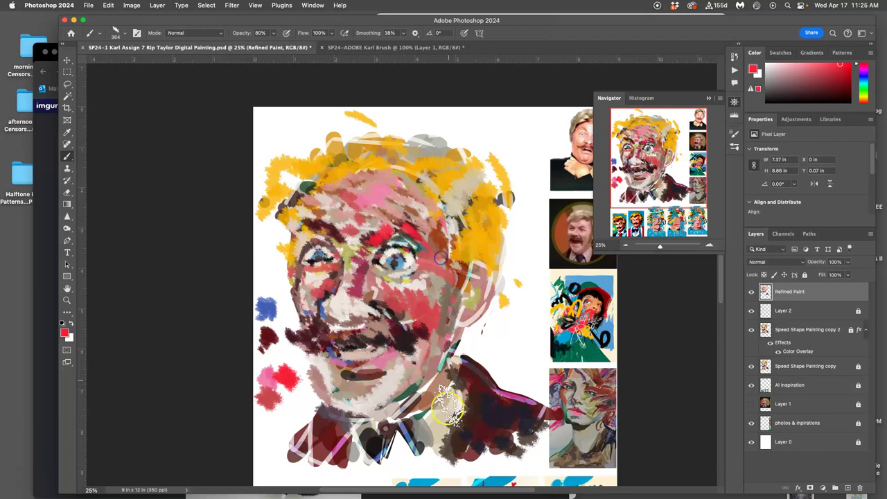
# Sample bright blue from the colorful reference artwork and paint it into the smaller eye, along the jaw and on both jacket shoulders
pyautogui.keyDown('alt'); pyautogui.click(569, 331); pyautogui.keyUp('alt')
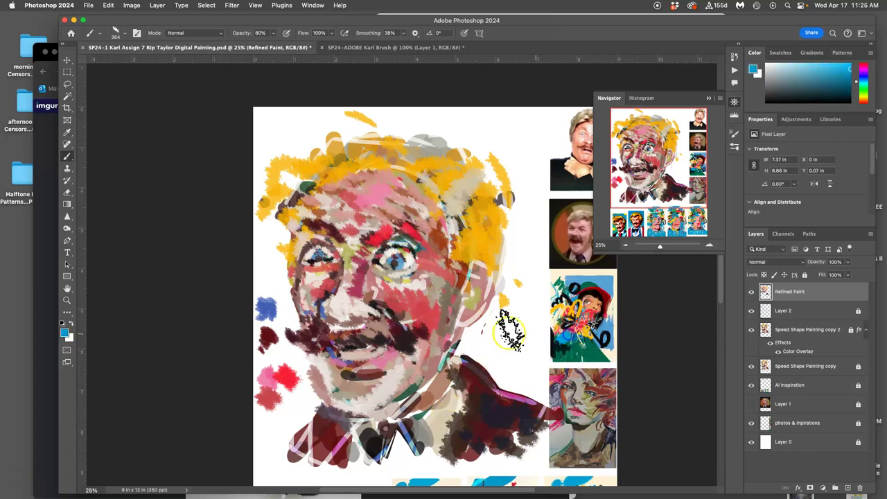
pyautogui.click(324, 257)
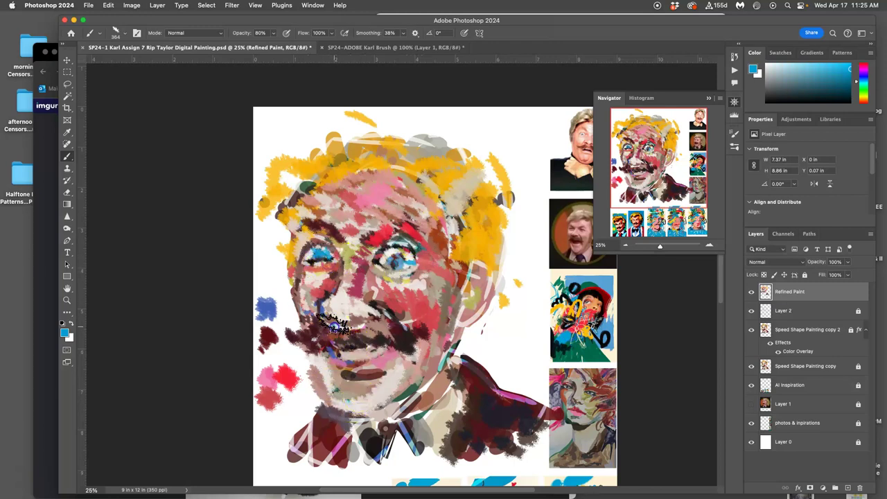
pyautogui.moveTo(319, 375); pyautogui.dragTo(312, 352)
pyautogui.moveTo(329, 423)
pyautogui.mouseDown()
pyautogui.moveTo(305, 433)
pyautogui.moveTo(291, 453)
pyautogui.moveTo(284, 468)
pyautogui.moveTo(300, 438)
pyautogui.moveTo(307, 478)
pyautogui.moveTo(332, 429)
pyautogui.moveTo(336, 444)
pyautogui.moveTo(301, 458)
pyautogui.moveTo(310, 426)
pyautogui.moveTo(294, 454)
pyautogui.mouseUp()
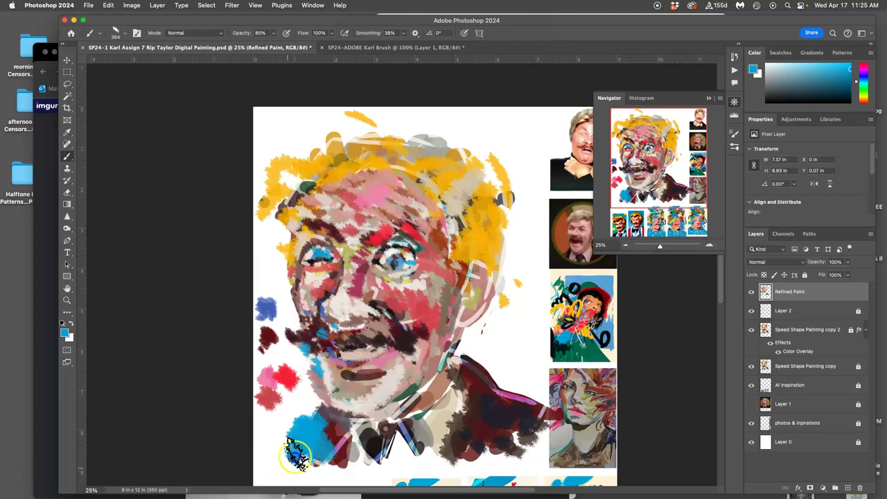
pyautogui.moveTo(526, 374)
pyautogui.mouseDown()
pyautogui.moveTo(495, 415)
pyautogui.moveTo(478, 377)
pyautogui.moveTo(446, 367)
pyautogui.moveTo(462, 416)
pyautogui.mouseUp()
# Sample dark teal from the reference artwork and paint it over the bow tie and up the side of the neck
pyautogui.keyDown('alt'); pyautogui.click(560, 347); pyautogui.keyUp('alt')
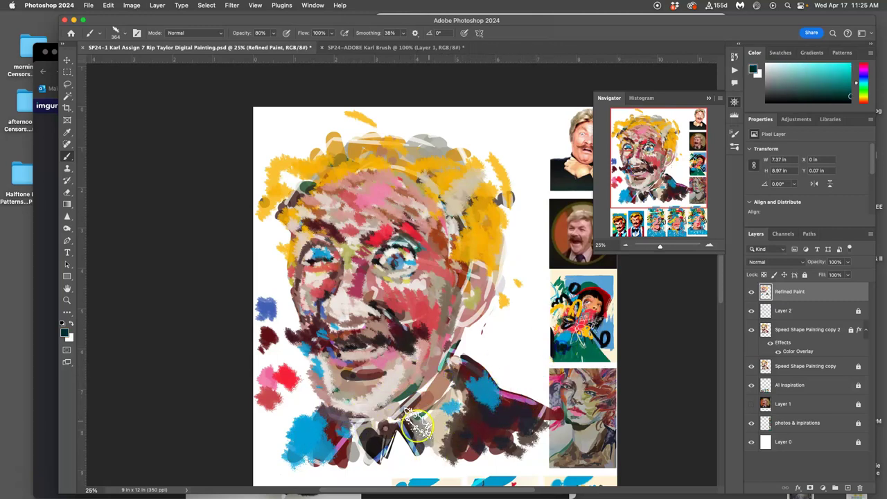
pyautogui.moveTo(366, 430)
pyautogui.mouseDown()
pyautogui.moveTo(366, 459)
pyautogui.moveTo(376, 431)
pyautogui.moveTo(370, 451)
pyautogui.moveTo(385, 461)
pyautogui.mouseUp()
pyautogui.moveTo(414, 415); pyautogui.dragTo(441, 381)
# Layer bright red from the reference artwork and rust brown from the round portrait photo along the neck
pyautogui.keyDown('alt'); pyautogui.click(572, 329); pyautogui.keyUp('alt')
pyautogui.moveTo(408, 416); pyautogui.dragTo(455, 354)
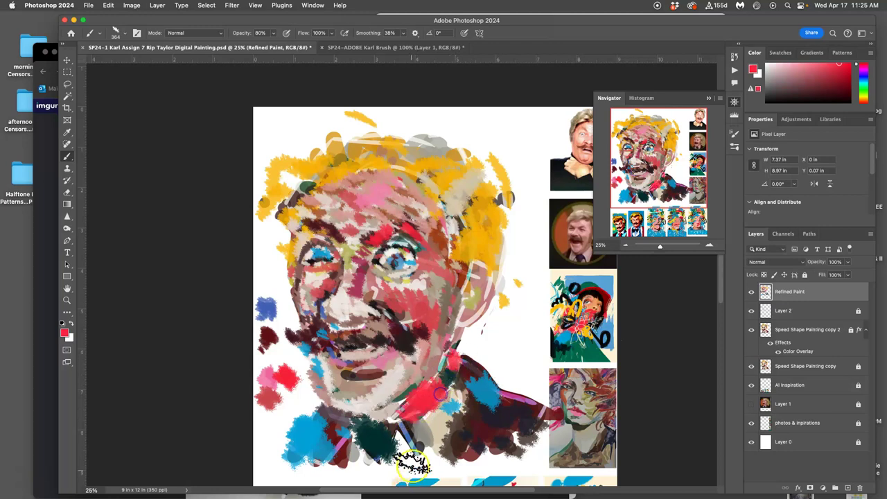
pyautogui.keyDown('alt'); pyautogui.click(558, 237); pyautogui.keyUp('alt')
pyautogui.moveTo(457, 405)
pyautogui.mouseDown()
pyautogui.moveTo(447, 370)
pyautogui.moveTo(412, 414)
pyautogui.moveTo(431, 390)
pyautogui.moveTo(409, 408)
pyautogui.moveTo(449, 361)
pyautogui.moveTo(444, 429)
pyautogui.moveTo(442, 374)
pyautogui.mouseUp()
# Sample dark plum from the jacket and outline the jaw, chin and outer edge of the face below the smaller eye
pyautogui.keyDown('alt'); pyautogui.click(476, 369); pyautogui.keyUp('alt')
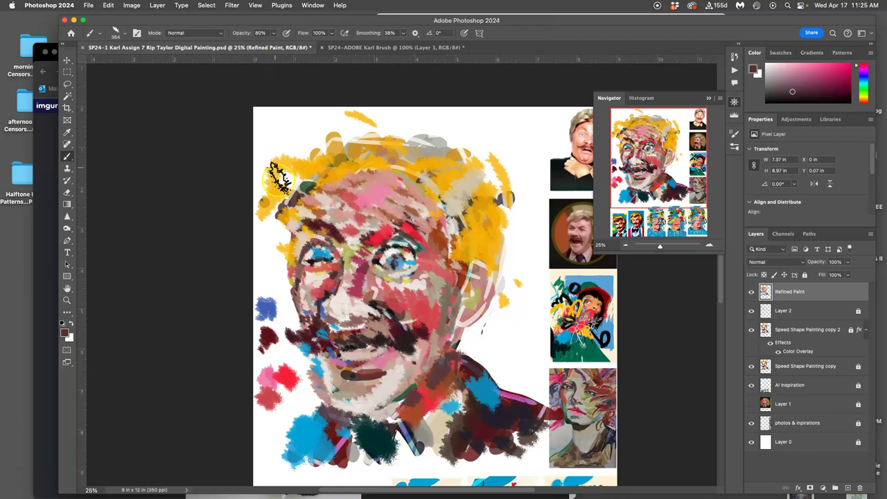
pyautogui.moveTo(315, 385)
pyautogui.mouseDown()
pyautogui.moveTo(309, 348)
pyautogui.moveTo(312, 385)
pyautogui.moveTo(305, 350)
pyautogui.moveTo(316, 381)
pyautogui.mouseUp()
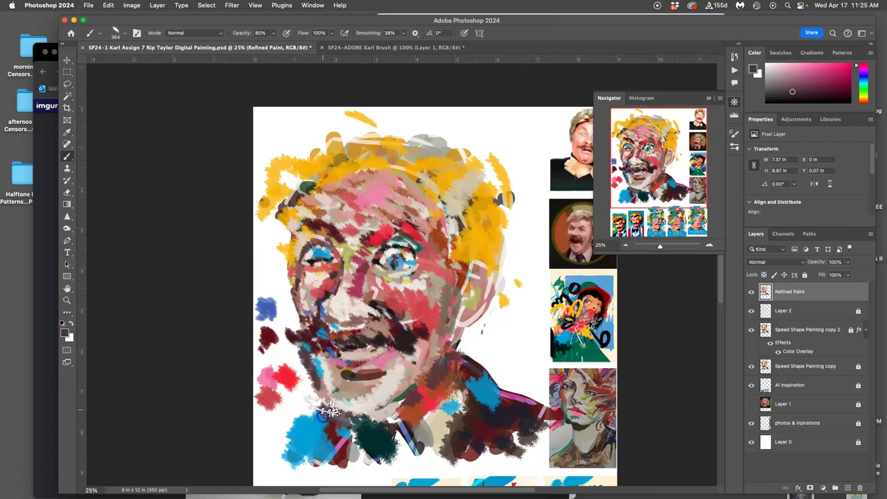
pyautogui.moveTo(360, 418); pyautogui.dragTo(386, 410)
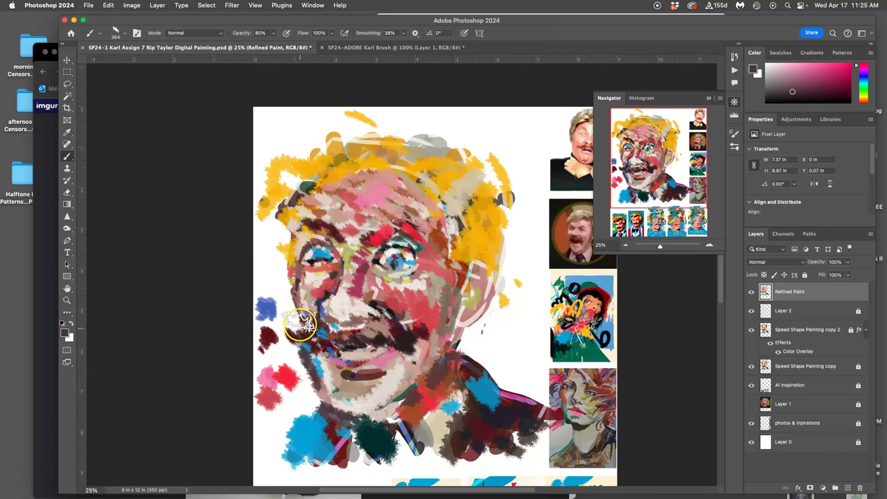
pyautogui.moveTo(298, 331)
pyautogui.mouseDown()
pyautogui.moveTo(295, 277)
pyautogui.moveTo(295, 326)
pyautogui.moveTo(328, 410)
pyautogui.moveTo(338, 363)
pyautogui.moveTo(295, 292)
pyautogui.mouseUp()
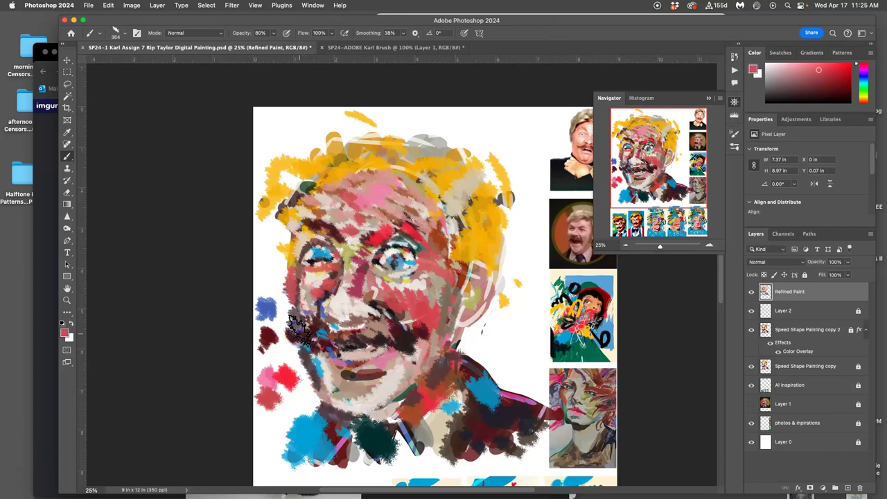
# Brush sampled pale salmon pink down the outer edge of the face beside the smaller eye and sample pink near the lower lip
pyautogui.keyDown('alt'); pyautogui.click(299, 291); pyautogui.keyUp('alt')
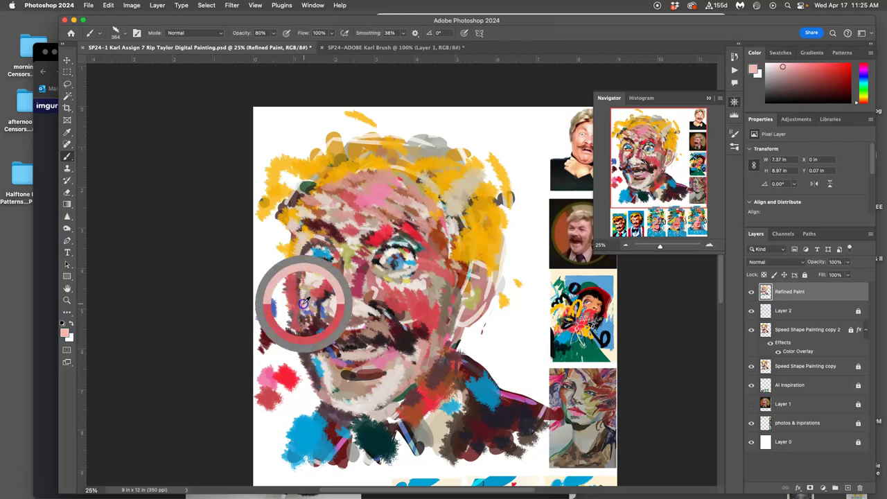
pyautogui.moveTo(296, 264); pyautogui.dragTo(300, 331)
pyautogui.moveTo(293, 295); pyautogui.dragTo(301, 328)
pyautogui.keyDown('alt'); pyautogui.click(358, 369); pyautogui.keyUp('alt')
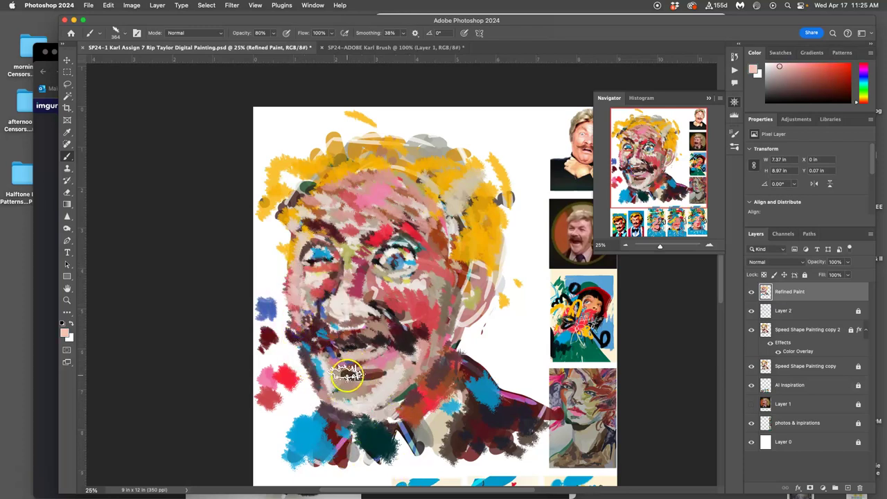
# Toggle the Speed Shape Painting copy and copy 2 layers off and on to examine how they fill gaps in the refined paint
pyautogui.click(753, 330)
pyautogui.click(752, 331)
pyautogui.click(752, 331)
pyautogui.click(753, 330)
pyautogui.click(752, 332)
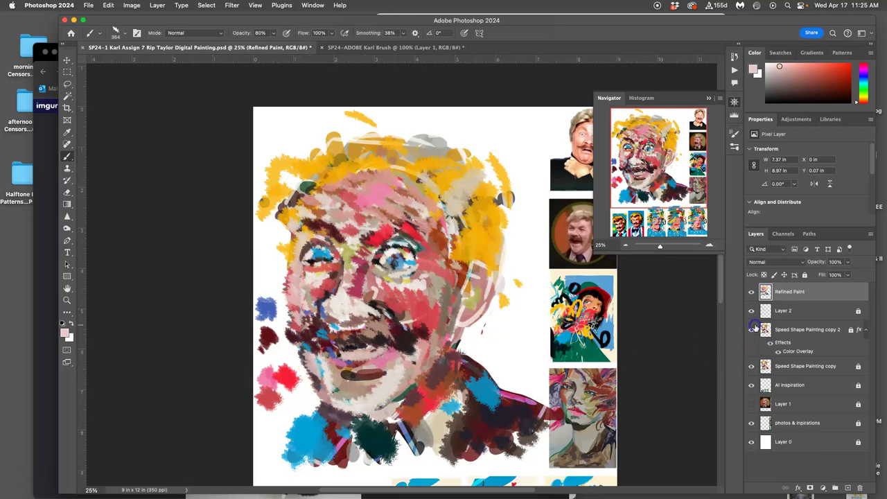
pyautogui.click(751, 331)
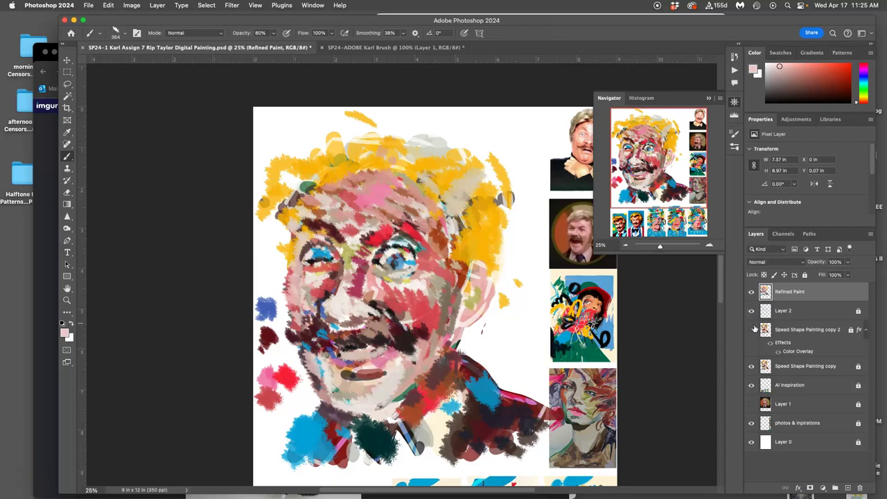
pyautogui.click(753, 330)
pyautogui.click(752, 366)
pyautogui.click(753, 331)
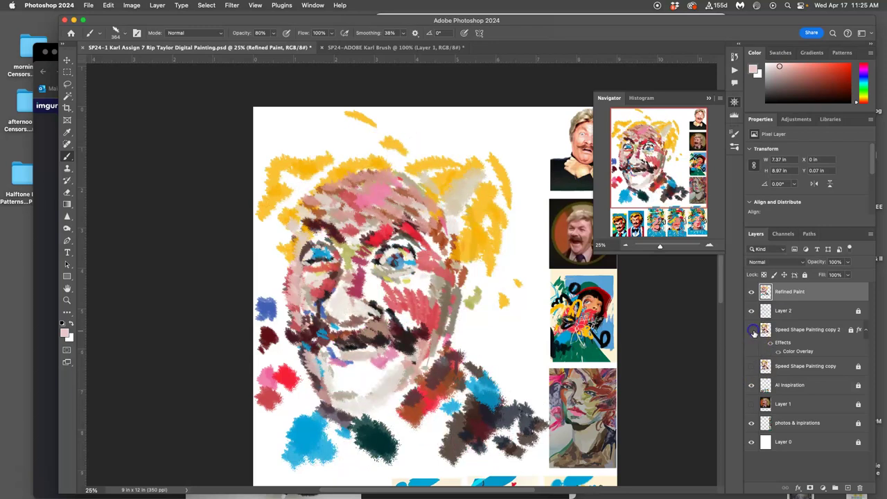
pyautogui.click(753, 330)
pyautogui.click(753, 331)
pyautogui.click(750, 366)
pyautogui.click(751, 330)
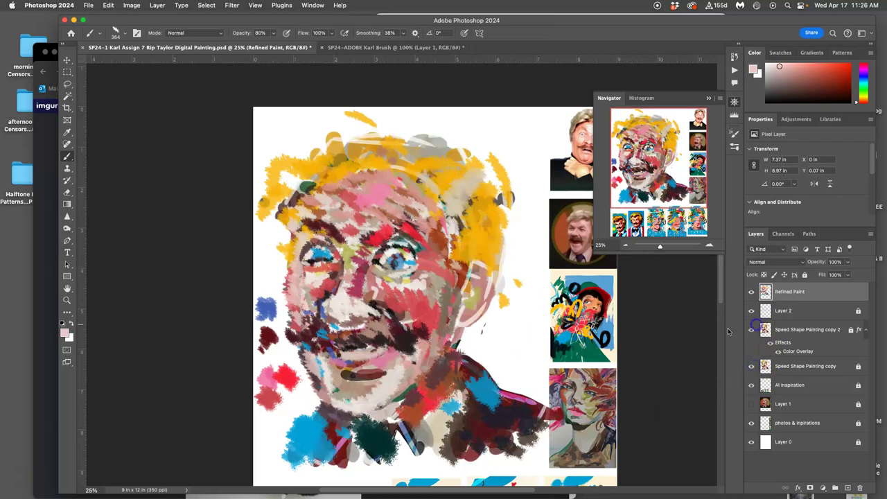
# Fill the ear with pink sampled from the forehead and add pale pink highlights sampled from the cheek
pyautogui.keyDown('alt'); pyautogui.click(379, 203); pyautogui.keyUp('alt')
pyautogui.moveTo(481, 275)
pyautogui.mouseDown()
pyautogui.moveTo(466, 320)
pyautogui.moveTo(473, 274)
pyautogui.moveTo(474, 304)
pyautogui.moveTo(461, 329)
pyautogui.moveTo(479, 318)
pyautogui.moveTo(480, 280)
pyautogui.moveTo(468, 322)
pyautogui.moveTo(464, 264)
pyautogui.moveTo(488, 295)
pyautogui.moveTo(441, 361)
pyautogui.moveTo(473, 329)
pyautogui.moveTo(495, 278)
pyautogui.mouseUp()
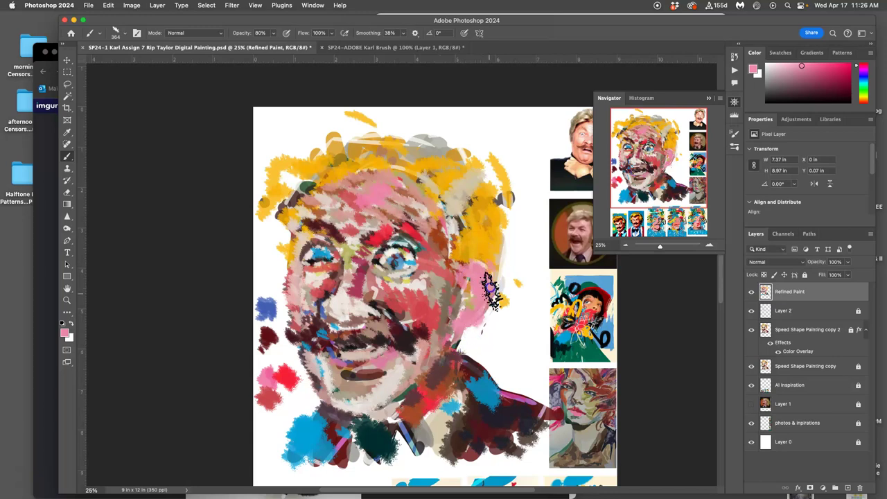
pyautogui.keyDown('alt'); pyautogui.click(412, 286); pyautogui.keyUp('alt')
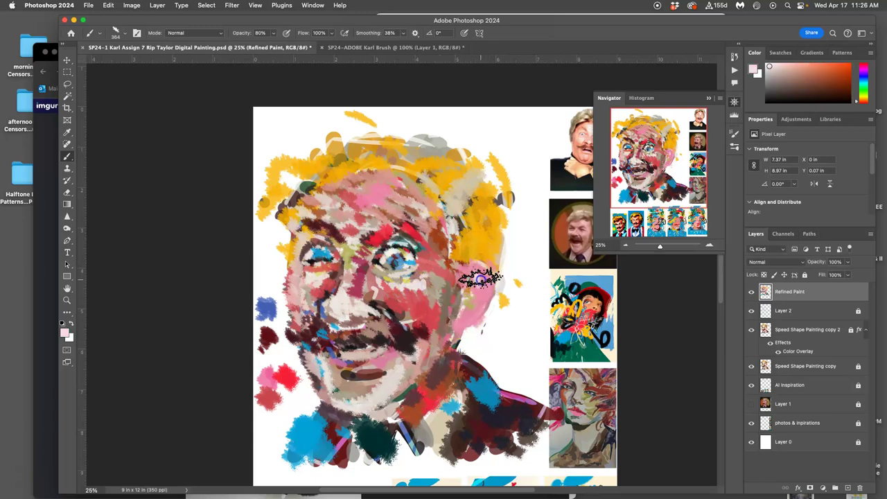
pyautogui.moveTo(478, 296)
pyautogui.mouseDown()
pyautogui.moveTo(457, 331)
pyautogui.moveTo(473, 300)
pyautogui.mouseUp()
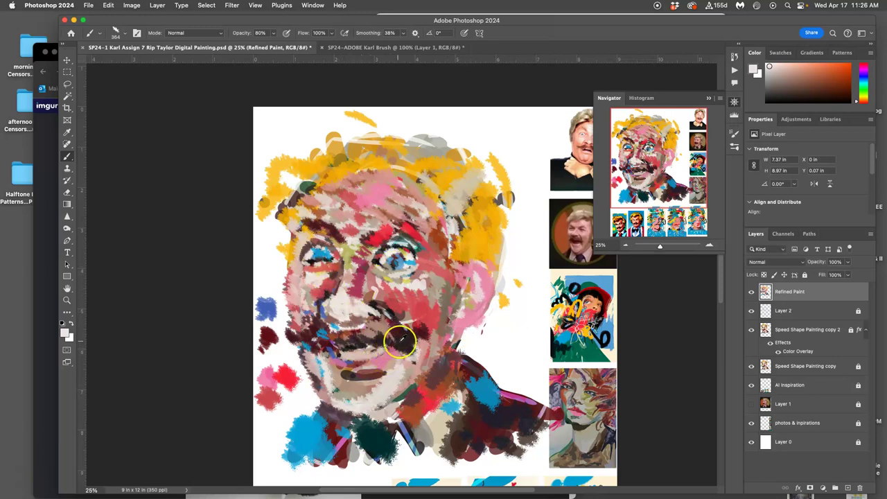
# Shade the nose with warm grey sampled from the painted reference face and brush pale cream over the forehead above the larger eye
pyautogui.keyDown('alt'); pyautogui.click(581, 402); pyautogui.keyUp('alt')
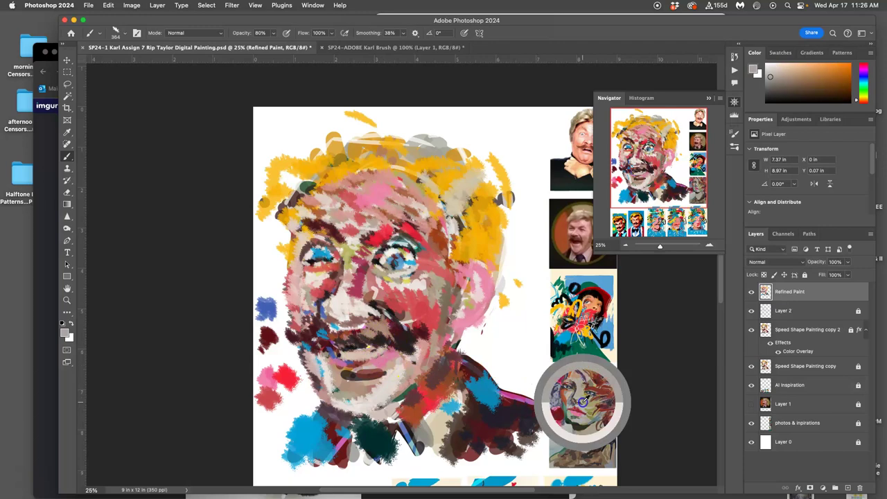
pyautogui.keyDown('alt'); pyautogui.click(356, 308); pyautogui.keyUp('alt')
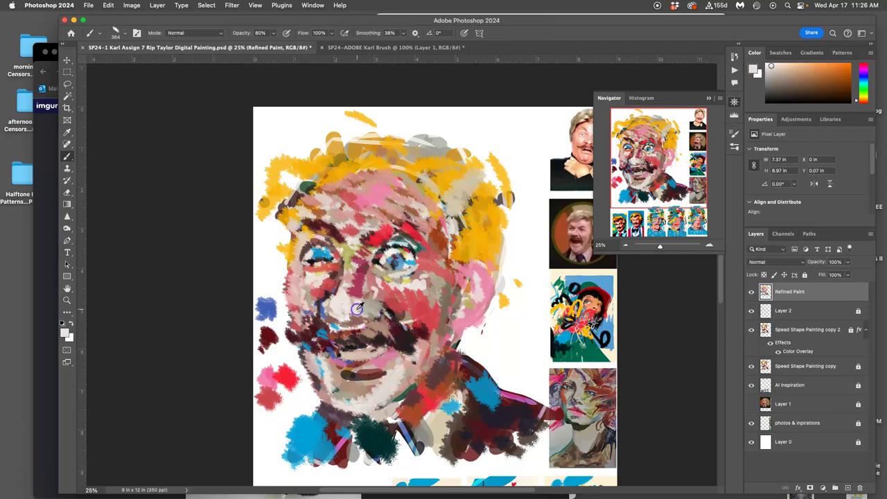
pyautogui.keyDown('alt'); pyautogui.click(360, 306); pyautogui.keyUp('alt')
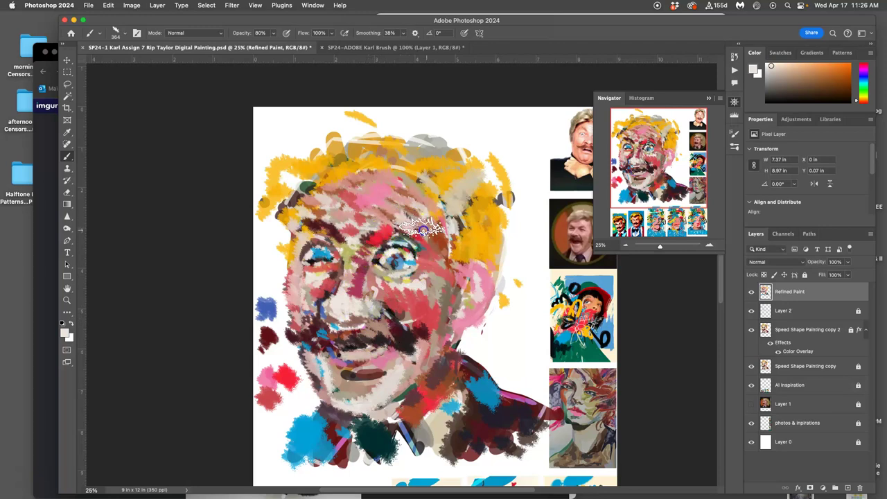
pyautogui.moveTo(420, 217)
pyautogui.mouseDown()
pyautogui.moveTo(400, 191)
pyautogui.moveTo(427, 242)
pyautogui.mouseUp()
# Define the side of the nose with sampled crimson, pale cream and mauve-brown strokes running up between the eyes
pyautogui.keyDown('alt'); pyautogui.click(397, 316); pyautogui.keyUp('alt')
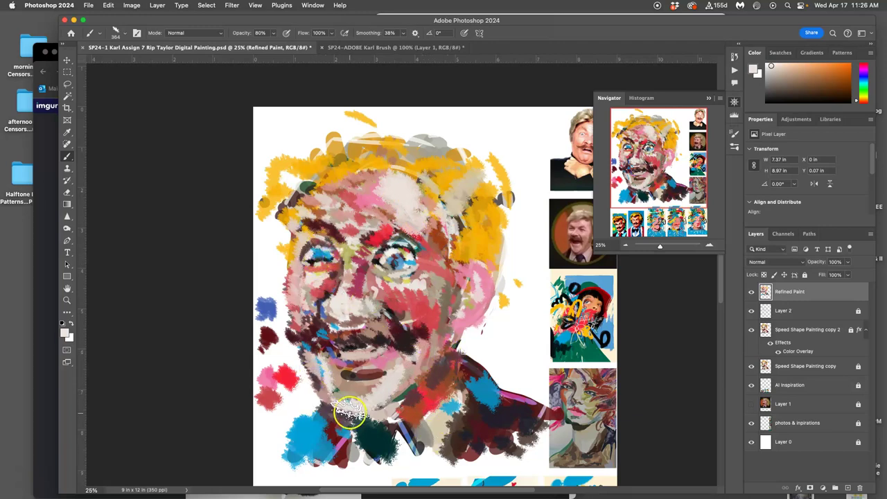
pyautogui.moveTo(334, 329); pyautogui.dragTo(320, 297)
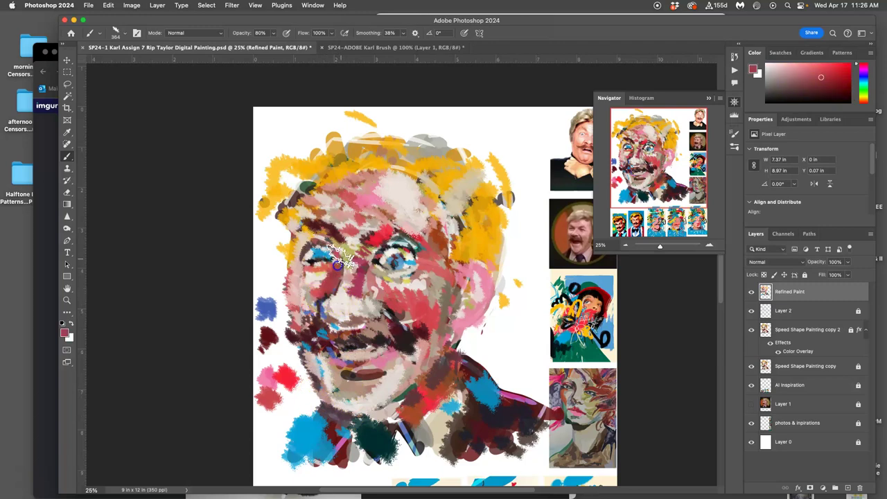
pyautogui.moveTo(400, 324); pyautogui.dragTo(400, 324)
pyautogui.moveTo(340, 298); pyautogui.dragTo(340, 257)
pyautogui.moveTo(320, 350); pyautogui.dragTo(320, 350)
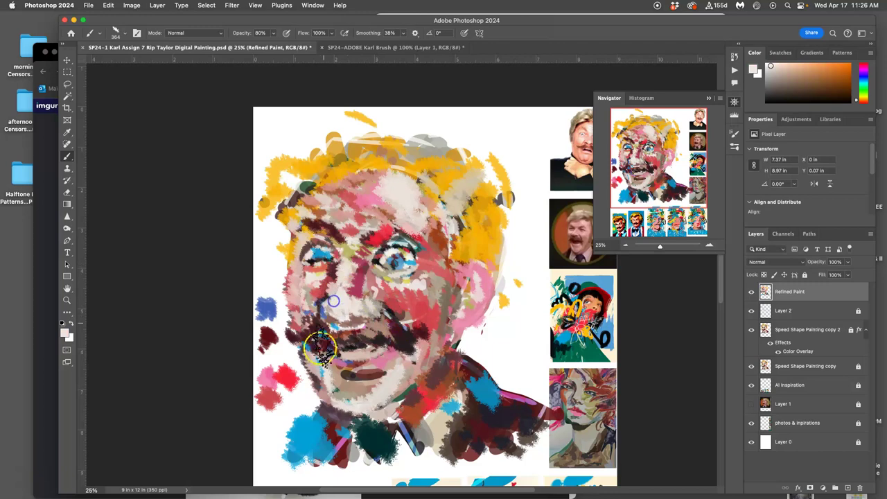
pyautogui.keyDown('alt'); pyautogui.click(369, 373); pyautogui.keyUp('alt')
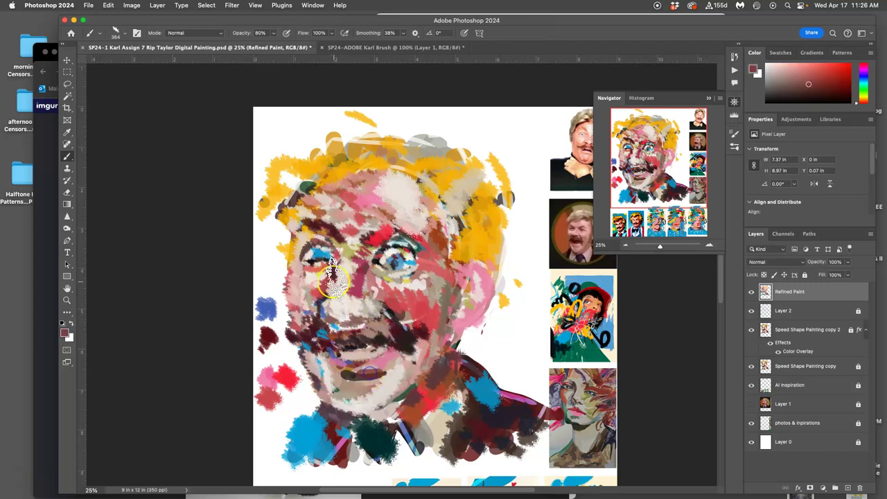
# Sample dark maroon from the moustache and brush shadows under the lower lip, around the chin and along the jaw
pyautogui.keyDown('alt'); pyautogui.click(398, 340); pyautogui.keyUp('alt')
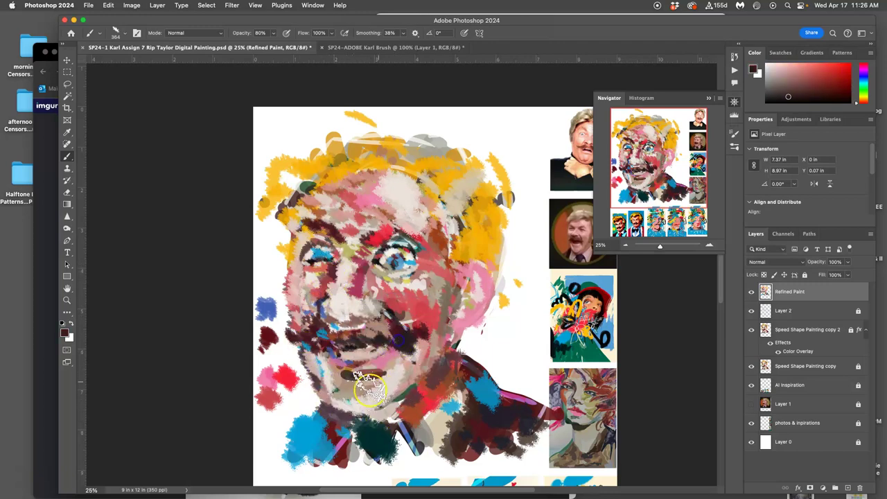
pyautogui.moveTo(343, 398)
pyautogui.mouseDown()
pyautogui.moveTo(334, 366)
pyautogui.moveTo(352, 376)
pyautogui.moveTo(379, 370)
pyautogui.moveTo(364, 373)
pyautogui.moveTo(391, 345)
pyautogui.moveTo(403, 369)
pyautogui.moveTo(398, 407)
pyautogui.mouseUp()
pyautogui.moveTo(408, 375)
pyautogui.mouseDown()
pyautogui.moveTo(392, 412)
pyautogui.moveTo(400, 376)
pyautogui.moveTo(355, 418)
pyautogui.mouseUp()
pyautogui.click(437, 360)
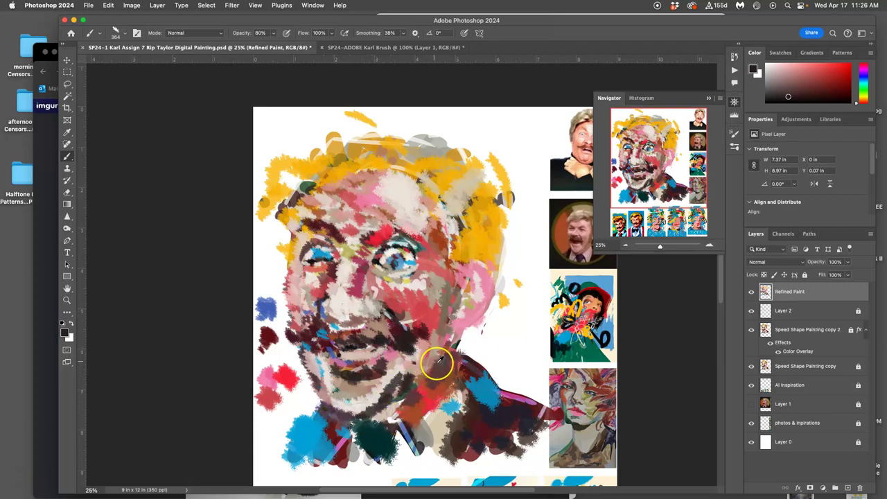
pyautogui.moveTo(443, 343)
pyautogui.mouseDown()
pyautogui.moveTo(406, 337)
pyautogui.moveTo(339, 281)
pyautogui.mouseUp()
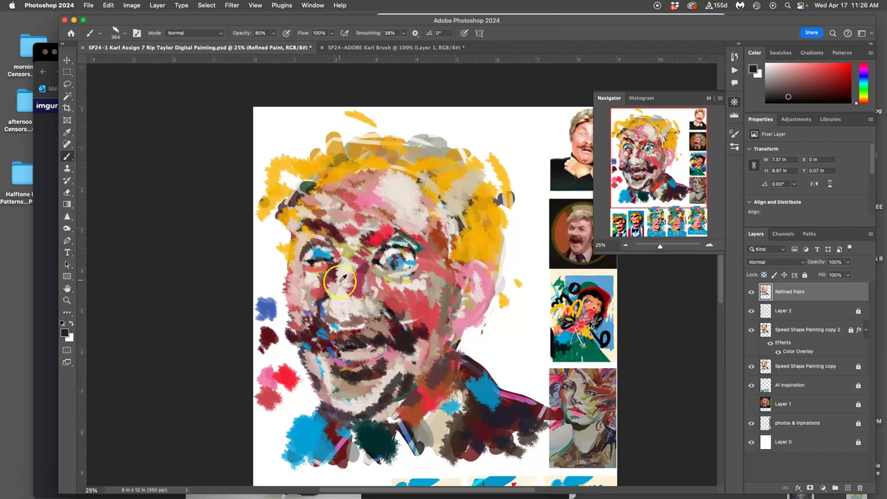
# Sample rust brown beside the larger eye and brush it over the hair at the temple and across the top of the head
pyautogui.keyDown('alt'); pyautogui.click(439, 233); pyautogui.keyUp('alt')
pyautogui.click(289, 229)
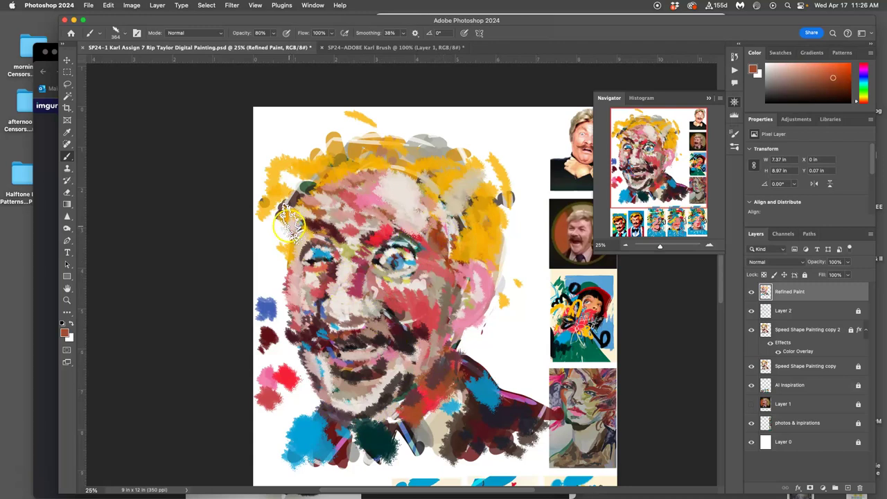
pyautogui.moveTo(287, 227)
pyautogui.mouseDown()
pyautogui.moveTo(311, 207)
pyautogui.moveTo(280, 248)
pyautogui.moveTo(329, 192)
pyautogui.moveTo(286, 243)
pyautogui.moveTo(271, 247)
pyautogui.moveTo(257, 233)
pyautogui.moveTo(266, 251)
pyautogui.moveTo(276, 216)
pyautogui.moveTo(266, 216)
pyautogui.moveTo(279, 239)
pyautogui.mouseUp()
pyautogui.moveTo(283, 169); pyautogui.dragTo(294, 180)
pyautogui.moveTo(344, 151); pyautogui.dragTo(328, 157)
pyautogui.moveTo(384, 142)
pyautogui.mouseDown()
pyautogui.moveTo(351, 137)
pyautogui.moveTo(380, 140)
pyautogui.moveTo(427, 166)
pyautogui.moveTo(441, 196)
pyautogui.moveTo(450, 163)
pyautogui.mouseUp()
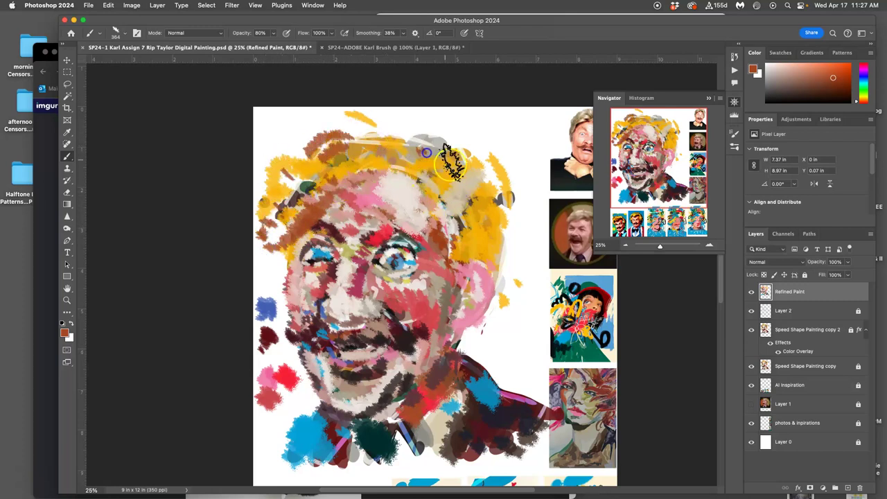
# Sample dark maroon from the first reference photo and darken the front hairline, the temple hair and the moustache
pyautogui.keyDown('alt'); pyautogui.click(582, 121); pyautogui.keyUp('alt')
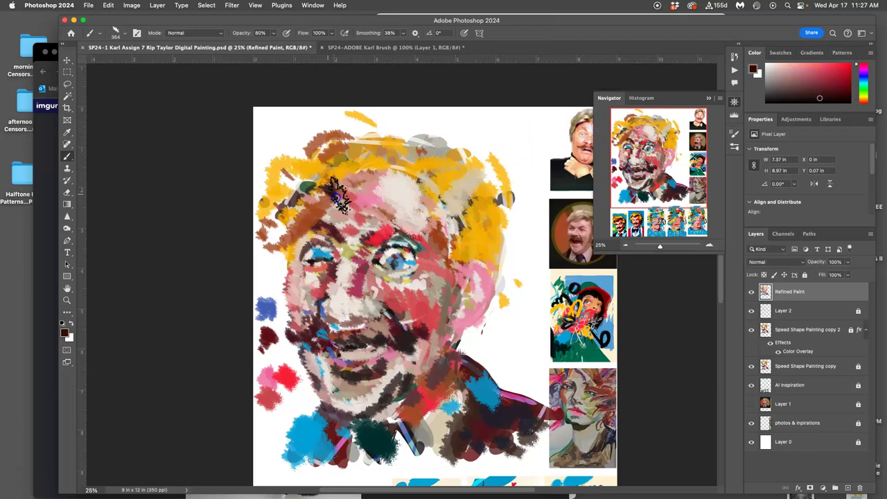
pyautogui.moveTo(327, 201)
pyautogui.mouseDown()
pyautogui.moveTo(304, 219)
pyautogui.moveTo(327, 213)
pyautogui.moveTo(314, 223)
pyautogui.moveTo(284, 223)
pyautogui.moveTo(275, 260)
pyautogui.mouseUp()
pyautogui.moveTo(376, 181)
pyautogui.mouseDown()
pyautogui.moveTo(356, 182)
pyautogui.moveTo(392, 180)
pyautogui.moveTo(412, 166)
pyautogui.mouseUp()
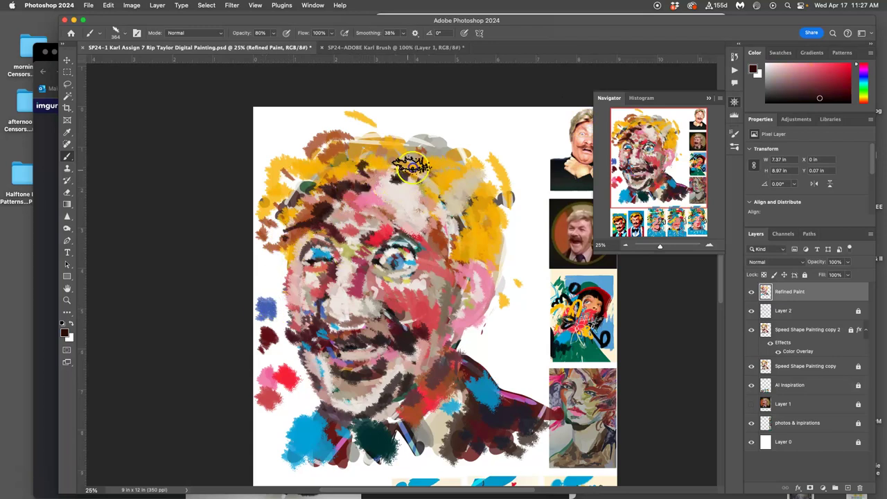
pyautogui.moveTo(462, 248); pyautogui.dragTo(374, 232)
pyautogui.click(290, 327)
pyautogui.moveTo(291, 310)
pyautogui.mouseDown()
pyautogui.moveTo(303, 330)
pyautogui.moveTo(326, 332)
pyautogui.mouseUp()
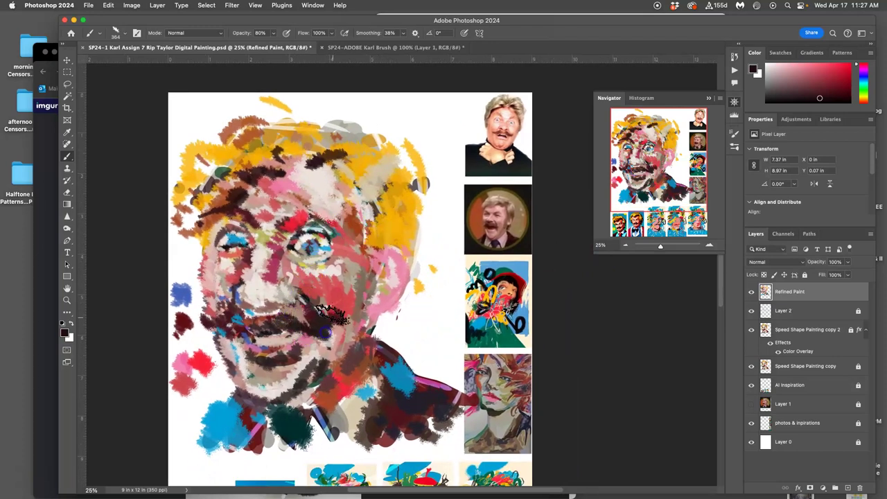
# Brush dark maroon along the forehead hairline and down the side of the face in front of the ear
pyautogui.moveTo(286, 162); pyautogui.dragTo(350, 213)
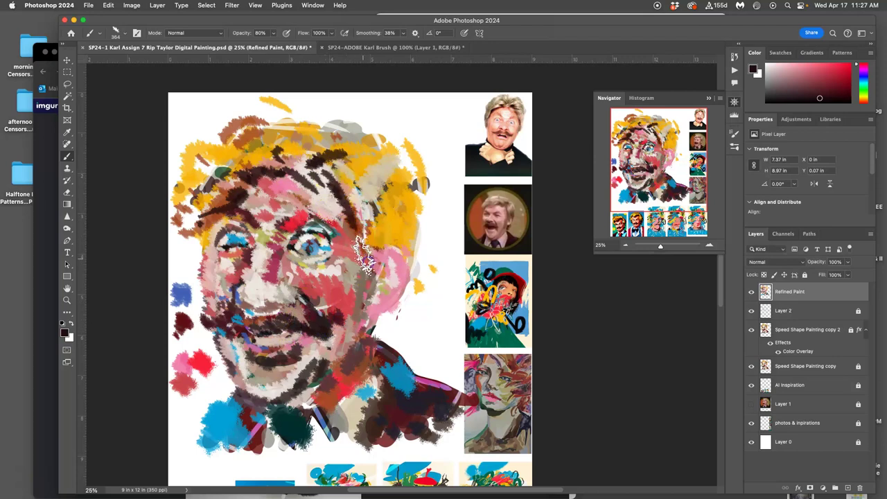
pyautogui.click(352, 317)
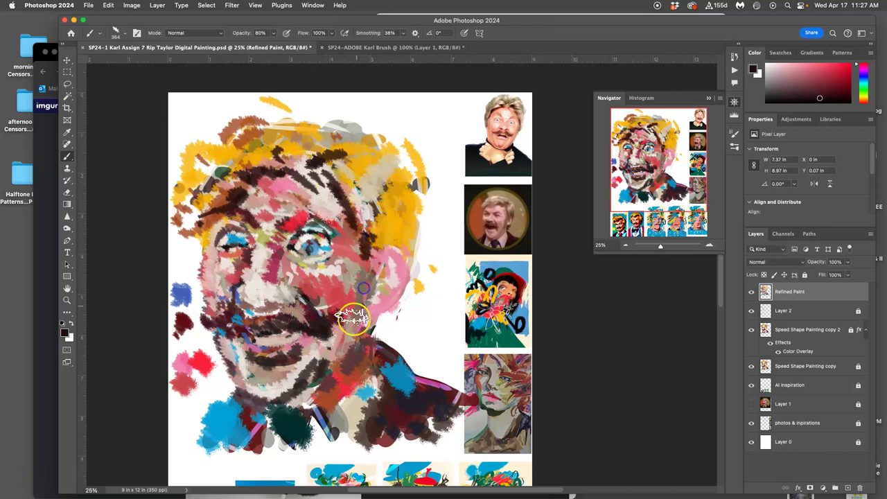
pyautogui.moveTo(375, 257)
pyautogui.mouseDown()
pyautogui.moveTo(377, 295)
pyautogui.moveTo(348, 305)
pyautogui.moveTo(347, 317)
pyautogui.moveTo(362, 322)
pyautogui.moveTo(391, 247)
pyautogui.moveTo(380, 208)
pyautogui.moveTo(366, 199)
pyautogui.moveTo(358, 307)
pyautogui.mouseUp()
# Lay sampled pale cream in front of the ear and redraw the cheek edge up to the hairline with sampled dark brown
pyautogui.keyDown('alt'); pyautogui.click(368, 199); pyautogui.keyUp('alt')
pyautogui.keyDown('alt'); pyautogui.click(364, 212); pyautogui.keyUp('alt')
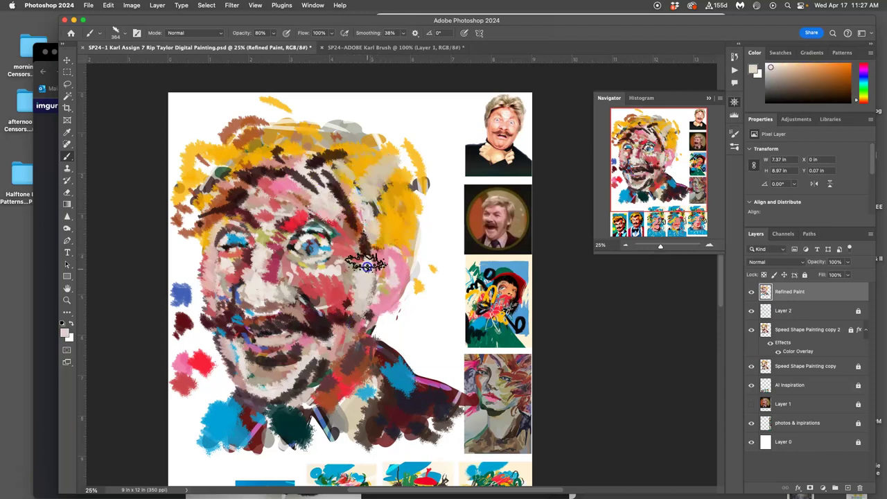
pyautogui.keyDown('alt'); pyautogui.click(370, 201); pyautogui.keyUp('alt')
pyautogui.click(353, 297)
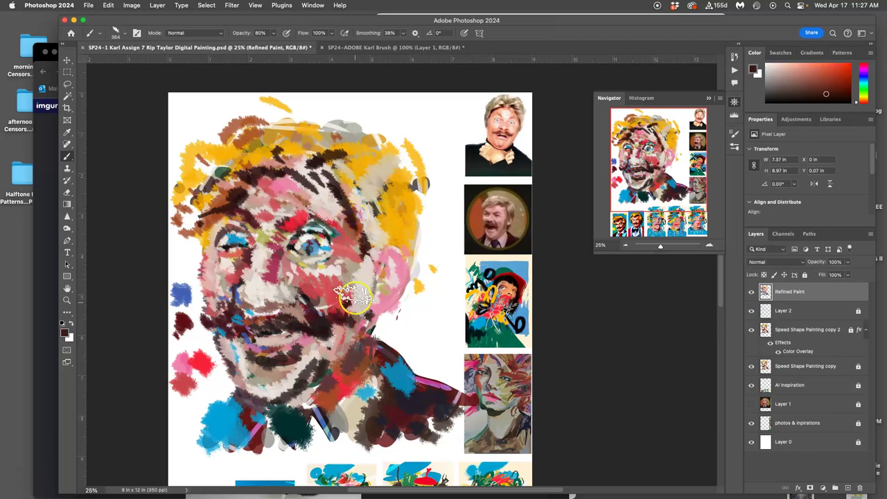
pyautogui.moveTo(352, 296); pyautogui.dragTo(368, 234)
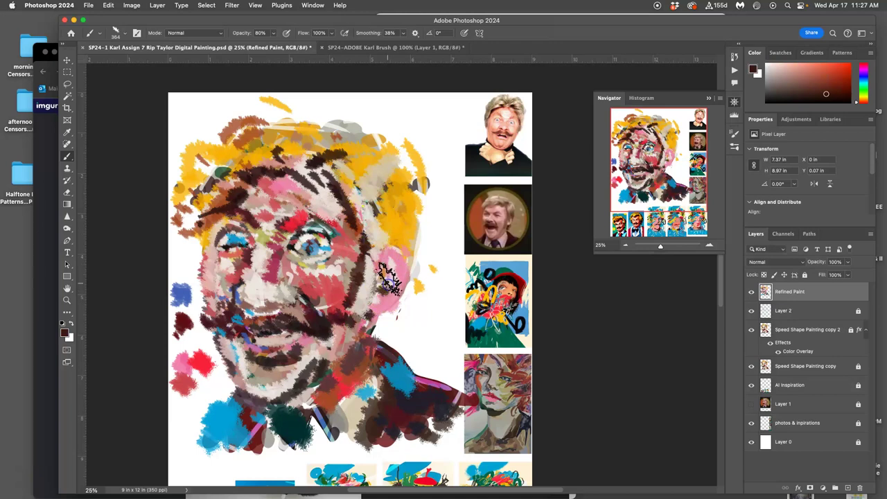
# Outline the back and lobe of the ear in sampled reddish brown and add pale highlights inside it
pyautogui.keyDown('alt'); pyautogui.click(389, 273); pyautogui.keyUp('alt')
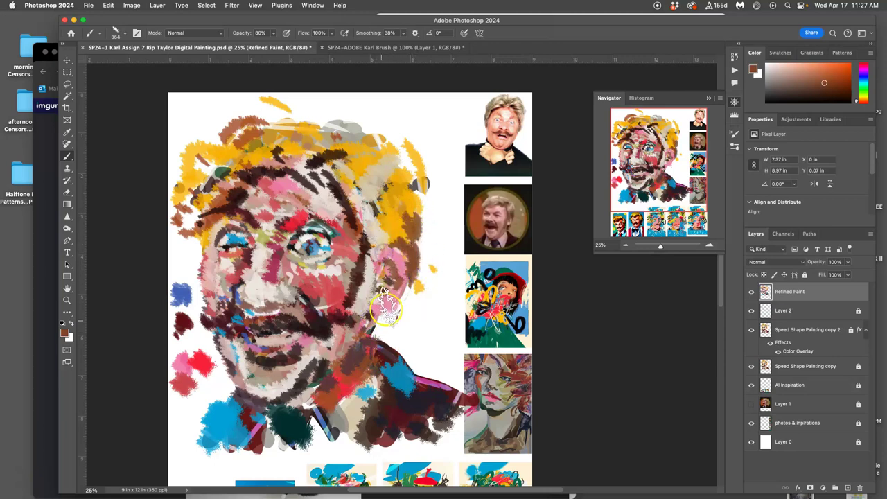
pyautogui.moveTo(381, 333); pyautogui.dragTo(413, 279)
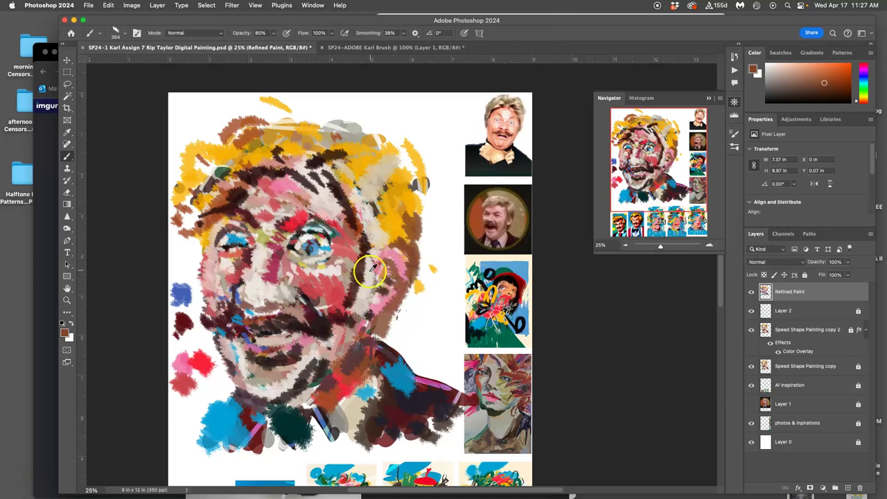
pyautogui.moveTo(393, 295); pyautogui.dragTo(393, 259)
pyautogui.keyDown('alt'); pyautogui.click(379, 325); pyautogui.keyUp('alt')
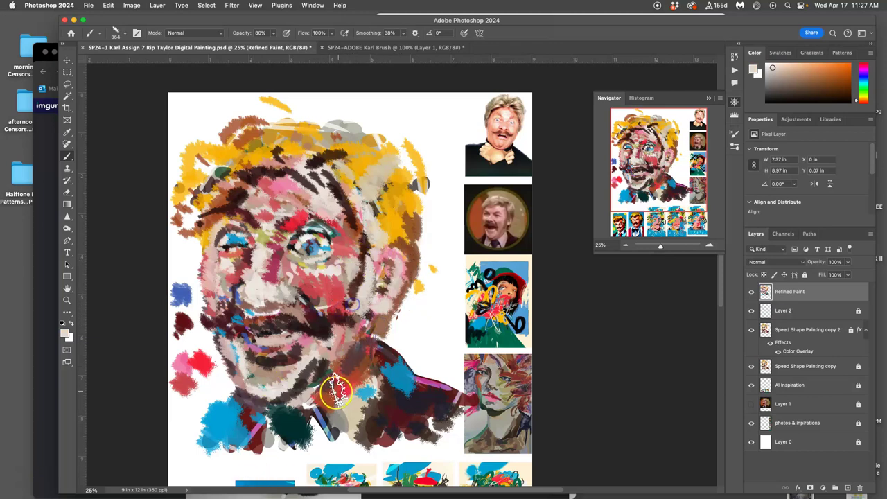
# Sample near-black below the larger eye and add dark accents to the eyes, collar and the hair behind the ear
pyautogui.keyDown('alt'); pyautogui.click(317, 275); pyautogui.keyUp('alt')
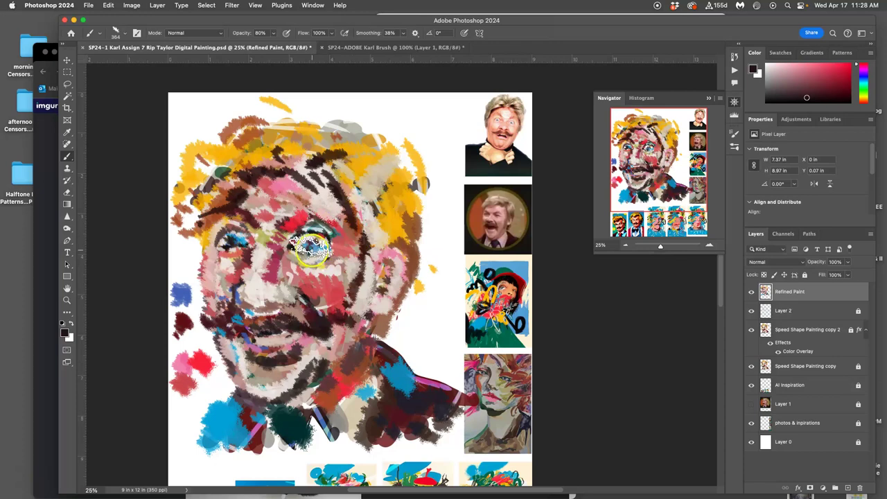
pyautogui.click(272, 387)
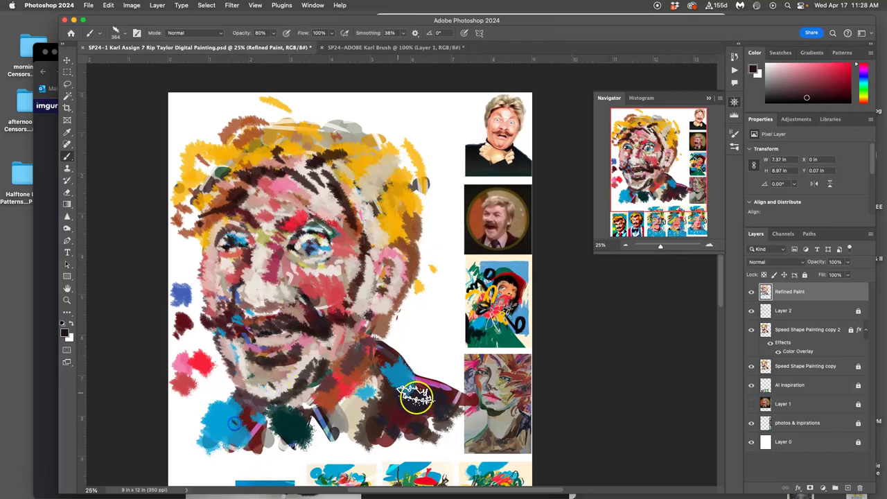
pyautogui.click(383, 296)
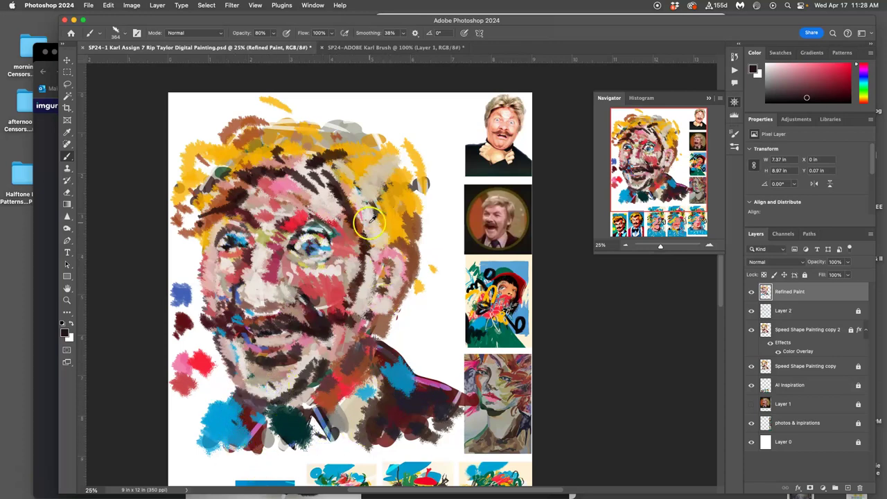
pyautogui.moveTo(408, 188); pyautogui.dragTo(421, 254)
pyautogui.click(348, 428)
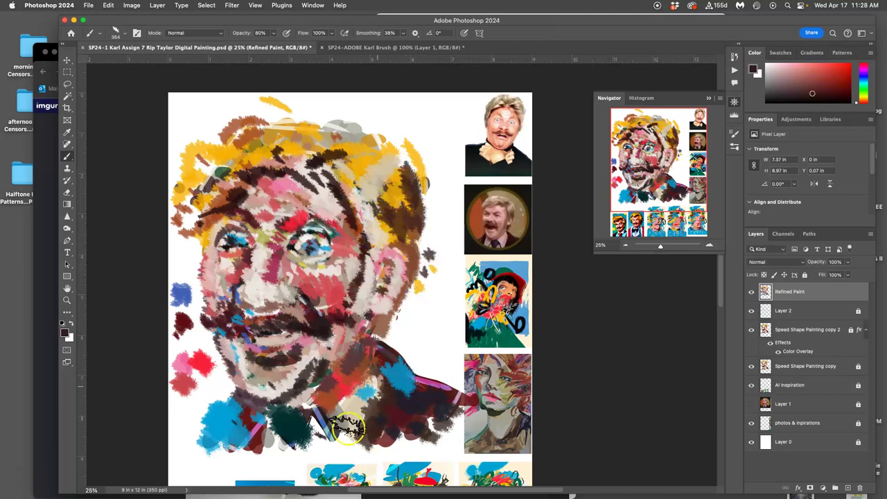
# Toggle the Speed Shape Painting copy and copy 2 layers to compare the refined paint, leaving copy 2 hidden
pyautogui.click(751, 366)
pyautogui.click(751, 329)
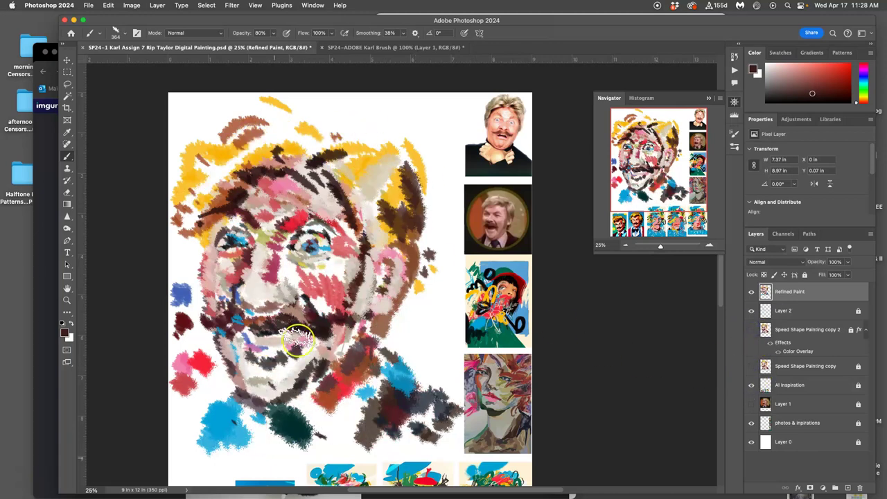
pyautogui.click(751, 366)
pyautogui.click(751, 329)
pyautogui.click(753, 331)
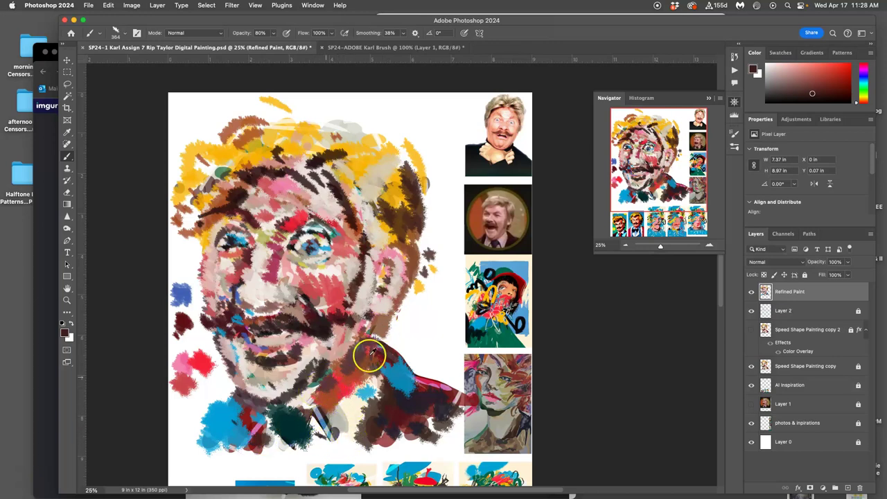
# Sample pink from the jacket and paint the shirt on both sides of the dark green tie
pyautogui.keyDown('alt'); pyautogui.click(434, 385); pyautogui.keyUp('alt')
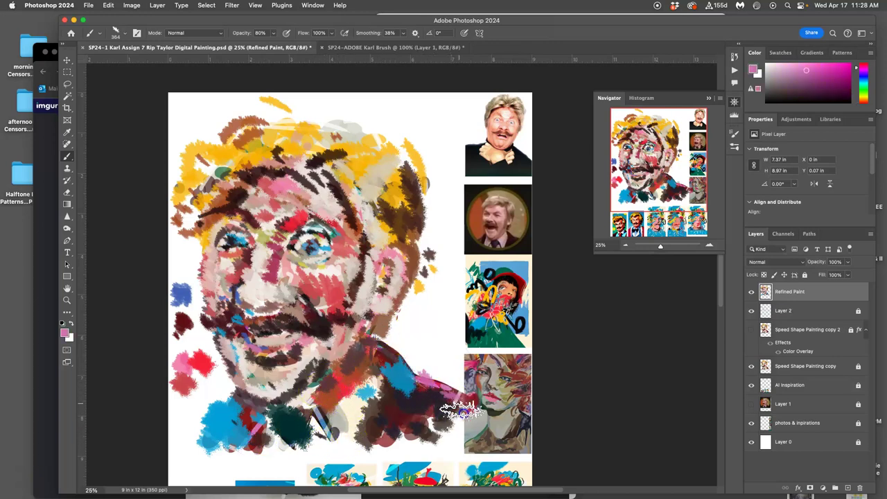
pyautogui.moveTo(322, 419)
pyautogui.mouseDown()
pyautogui.moveTo(311, 451)
pyautogui.moveTo(325, 438)
pyautogui.mouseUp()
pyautogui.moveTo(265, 438)
pyautogui.mouseDown()
pyautogui.moveTo(246, 449)
pyautogui.moveTo(260, 415)
pyautogui.moveTo(292, 438)
pyautogui.moveTo(387, 379)
pyautogui.moveTo(306, 396)
pyautogui.moveTo(322, 351)
pyautogui.moveTo(310, 442)
pyautogui.moveTo(308, 416)
pyautogui.moveTo(318, 442)
pyautogui.moveTo(264, 419)
pyautogui.moveTo(266, 444)
pyautogui.moveTo(257, 420)
pyautogui.moveTo(245, 445)
pyautogui.moveTo(256, 416)
pyautogui.moveTo(235, 457)
pyautogui.moveTo(257, 442)
pyautogui.mouseUp()
# Sample dark red and pale pink and lay strokes along the neck from below the ear to the collar
pyautogui.keyDown('alt'); pyautogui.click(323, 353); pyautogui.keyUp('alt')
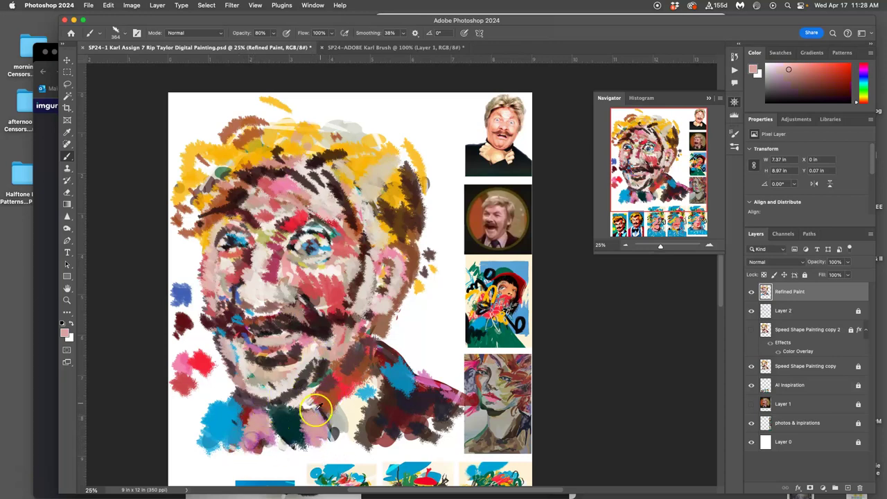
pyautogui.keyDown('alt'); pyautogui.click(249, 414); pyautogui.keyUp('alt')
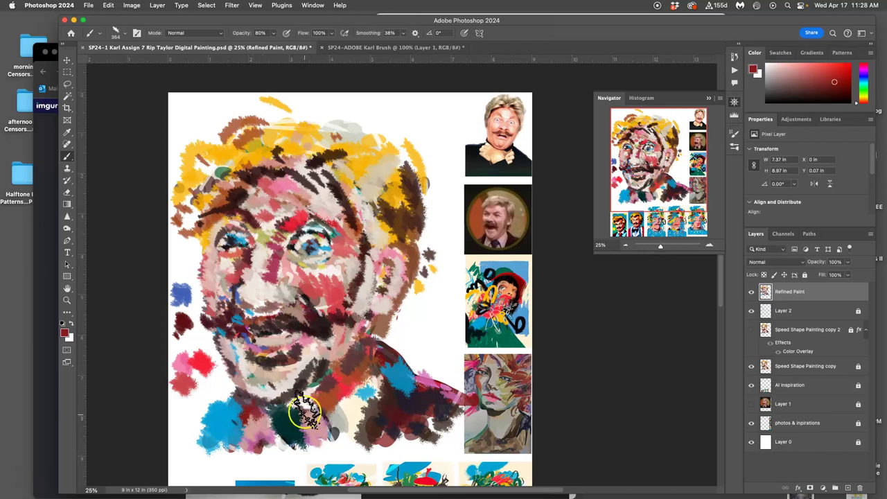
pyautogui.moveTo(358, 330)
pyautogui.mouseDown()
pyautogui.moveTo(340, 387)
pyautogui.moveTo(356, 356)
pyautogui.moveTo(309, 402)
pyautogui.mouseUp()
pyautogui.keyDown('alt'); pyautogui.click(332, 360); pyautogui.keyUp('alt')
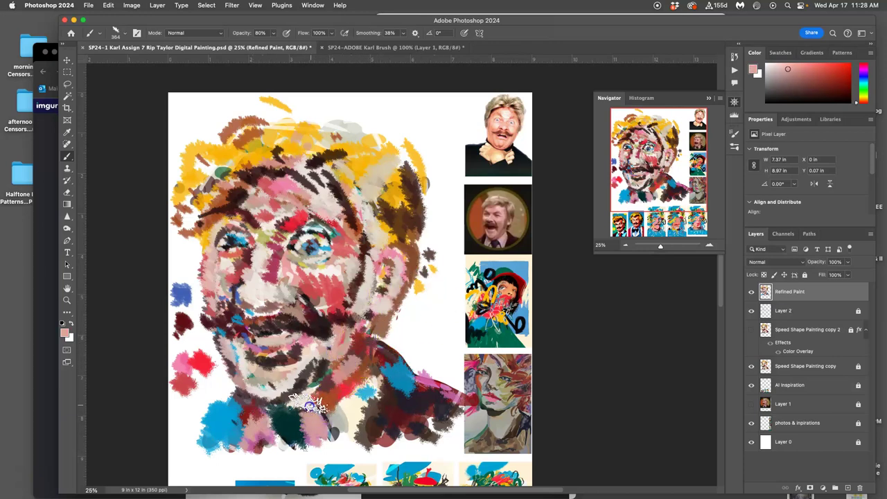
pyautogui.moveTo(360, 340)
pyautogui.mouseDown()
pyautogui.moveTo(365, 364)
pyautogui.moveTo(372, 337)
pyautogui.moveTo(348, 380)
pyautogui.moveTo(376, 331)
pyautogui.mouseUp()
# Sample brown from the hair and add loose strokes over the crown and down the temple beside the smaller eye
pyautogui.keyDown('alt'); pyautogui.click(401, 198); pyautogui.keyUp('alt')
pyautogui.keyDown('alt'); pyautogui.click(404, 220); pyautogui.keyUp('alt')
pyautogui.moveTo(341, 196)
pyautogui.mouseDown()
pyautogui.moveTo(356, 177)
pyautogui.moveTo(346, 173)
pyautogui.moveTo(356, 182)
pyautogui.moveTo(372, 156)
pyautogui.moveTo(342, 177)
pyautogui.moveTo(363, 151)
pyautogui.moveTo(296, 167)
pyautogui.moveTo(303, 162)
pyautogui.moveTo(272, 159)
pyautogui.moveTo(309, 138)
pyautogui.moveTo(318, 119)
pyautogui.moveTo(295, 101)
pyautogui.moveTo(276, 118)
pyautogui.moveTo(237, 122)
pyautogui.moveTo(289, 98)
pyautogui.moveTo(324, 123)
pyautogui.moveTo(289, 102)
pyautogui.moveTo(325, 120)
pyautogui.moveTo(356, 102)
pyautogui.moveTo(403, 133)
pyautogui.moveTo(424, 181)
pyautogui.moveTo(416, 146)
pyautogui.moveTo(350, 112)
pyautogui.moveTo(369, 104)
pyautogui.moveTo(421, 161)
pyautogui.moveTo(413, 144)
pyautogui.moveTo(430, 196)
pyautogui.moveTo(391, 127)
pyautogui.mouseUp()
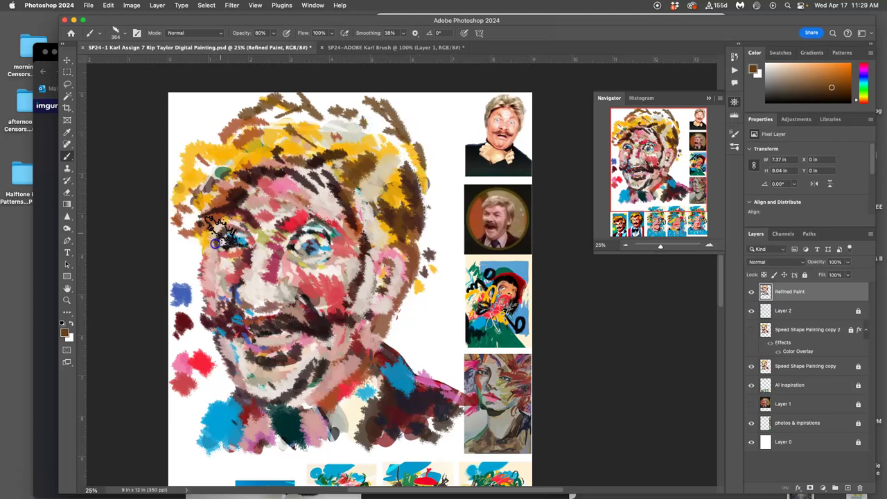
pyautogui.moveTo(208, 210)
pyautogui.mouseDown()
pyautogui.moveTo(183, 245)
pyautogui.moveTo(195, 274)
pyautogui.mouseUp()
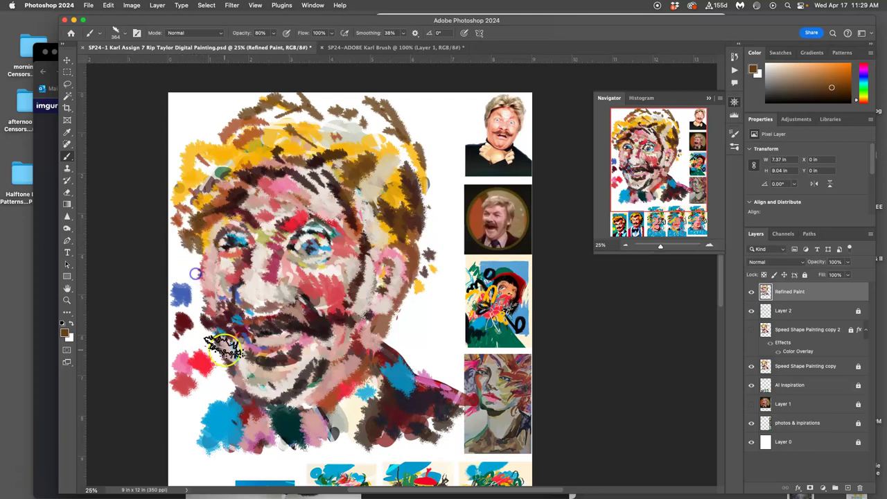
# Enlarge the canvas to 12 inches wide and 14 inches high, anchored at its bottom-right corner
pyautogui.press('super+minus')
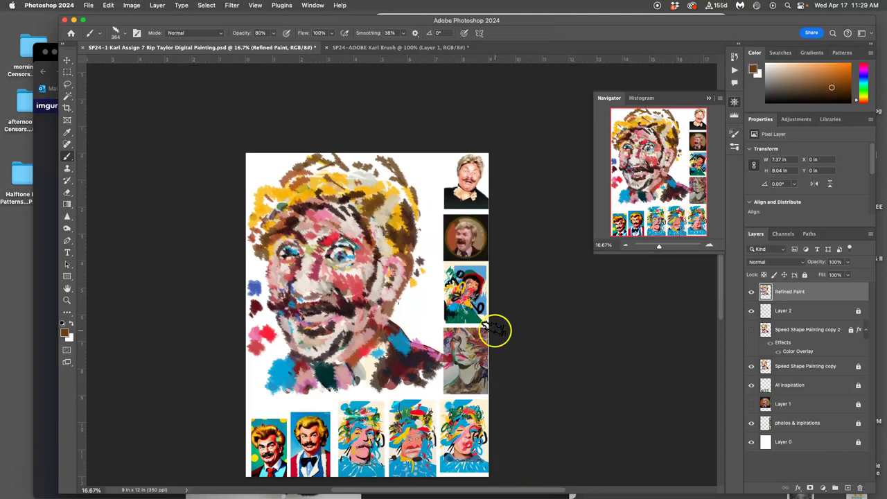
pyautogui.scroll(-1, 506, 337)
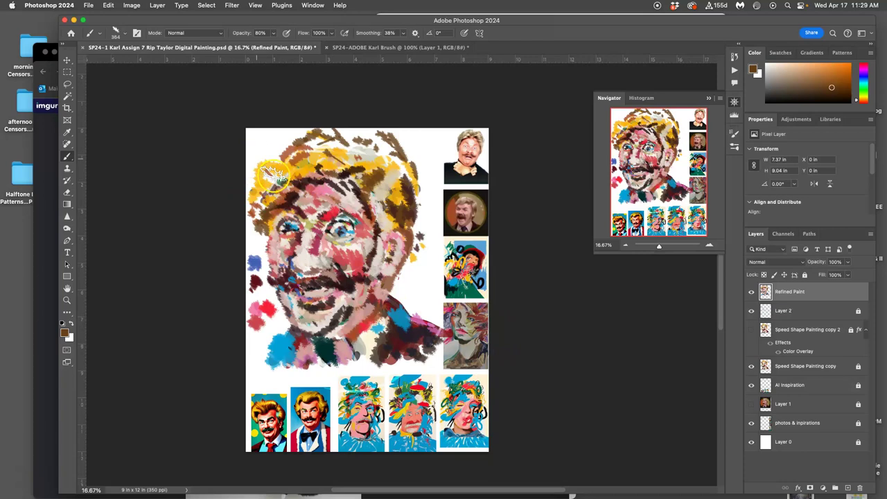
pyautogui.click(133, 6)
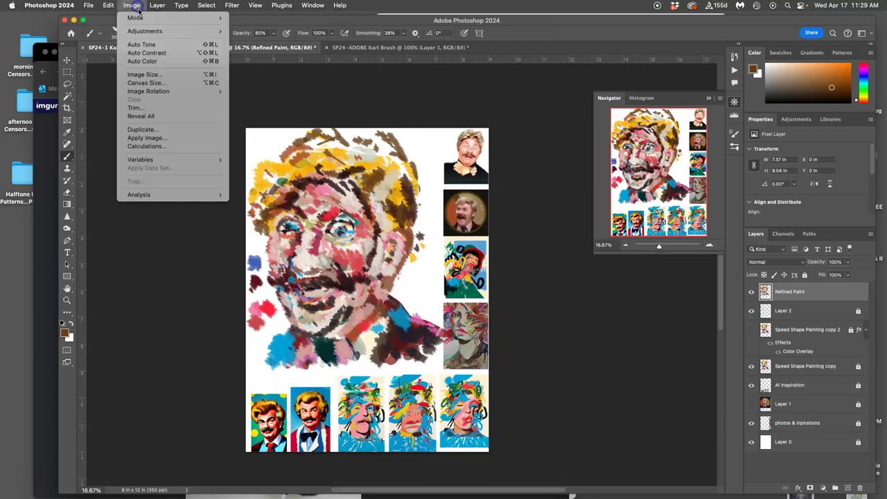
pyautogui.click(156, 83)
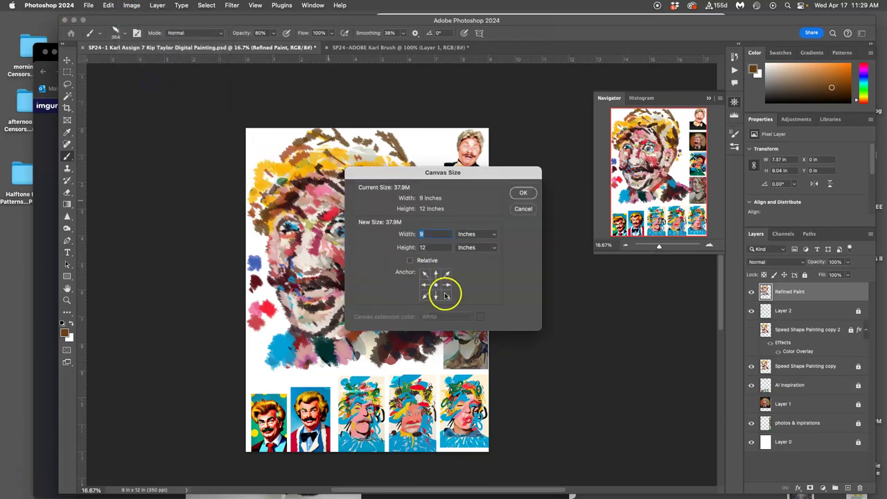
pyautogui.click(416, 249)
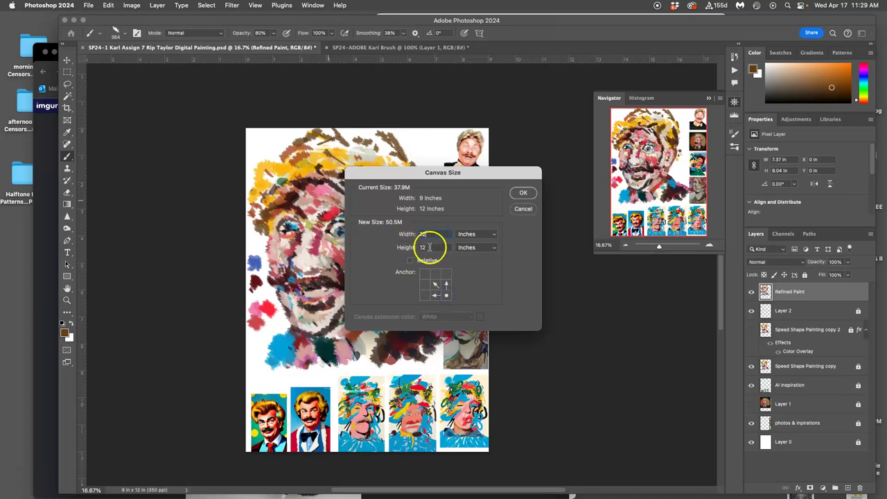
pyautogui.click(504, 205)
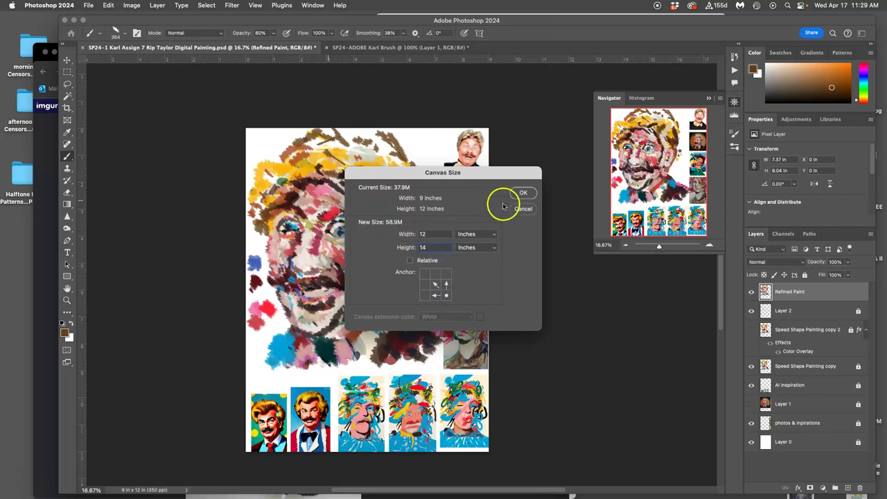
pyautogui.click(521, 193)
# Unlock Layer 0 and fill it with white at 100% opacity to cover the enlarged canvas
pyautogui.scroll(-3, 478, 244)
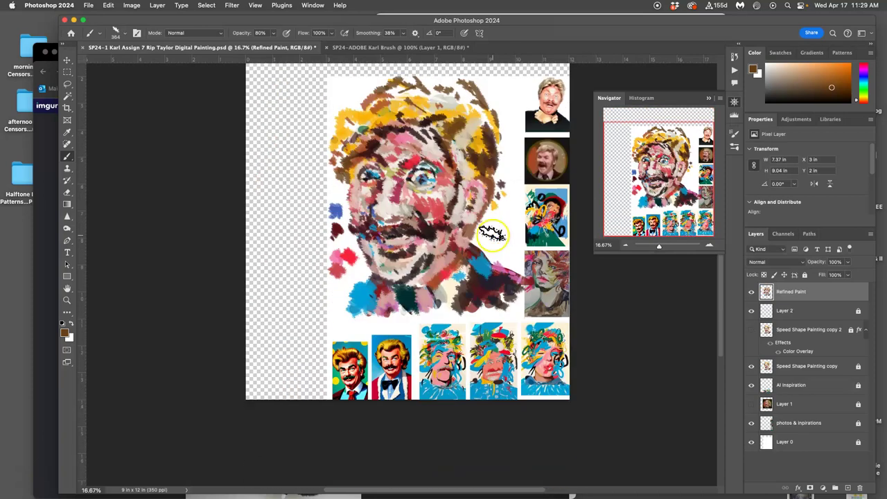
pyautogui.click(785, 441)
pyautogui.click(806, 275)
pyautogui.click(109, 6)
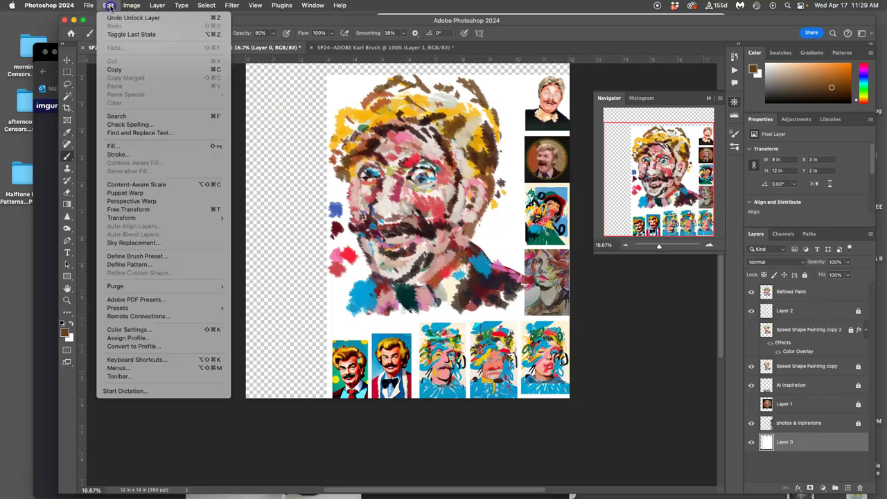
pyautogui.click(127, 147)
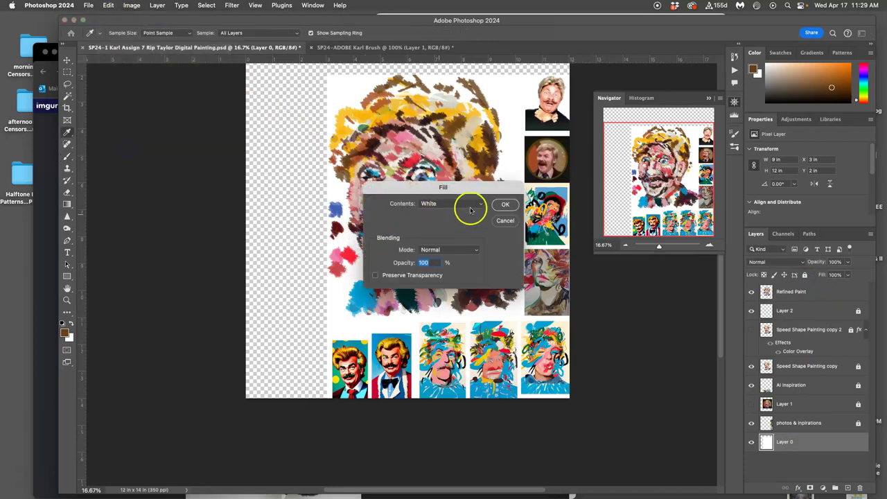
pyautogui.click(507, 204)
pyautogui.press('b')
pyautogui.scroll(2, 518, 239)
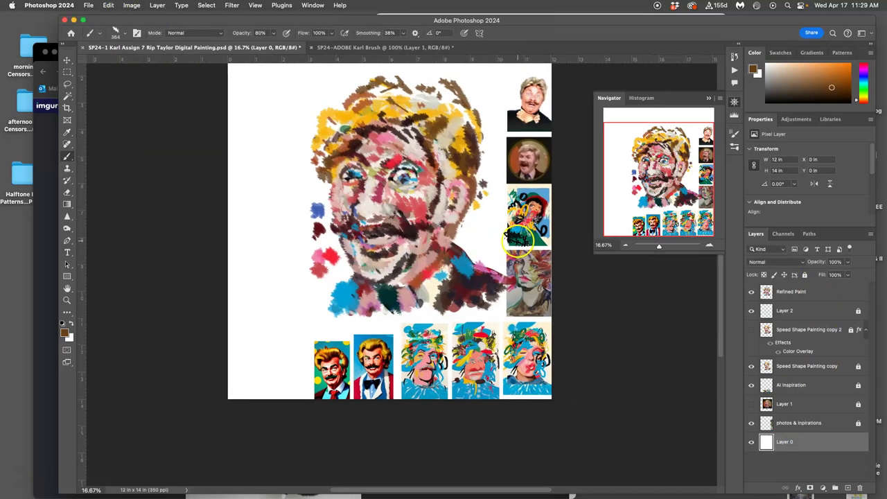
pyautogui.scroll(1, 519, 239)
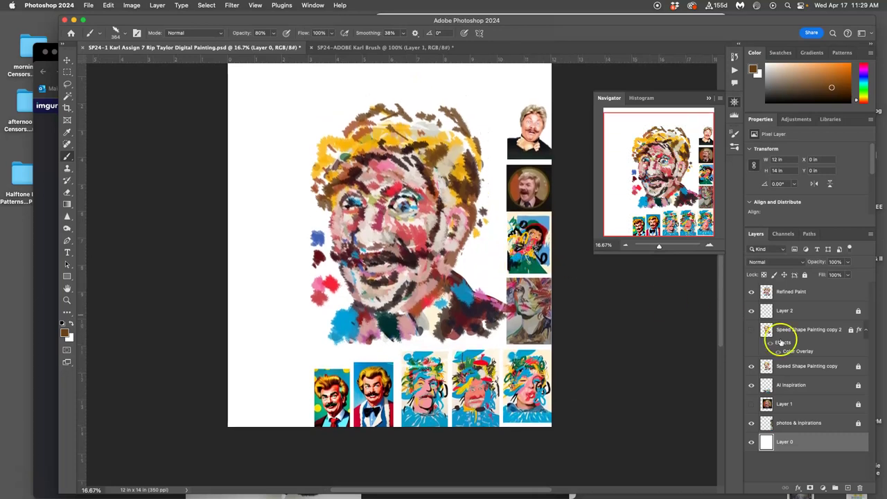
# Unlock the Speed Shape Painting copy, Speed Shape Painting copy 2 and Layer 2 layers together
pyautogui.click(839, 366)
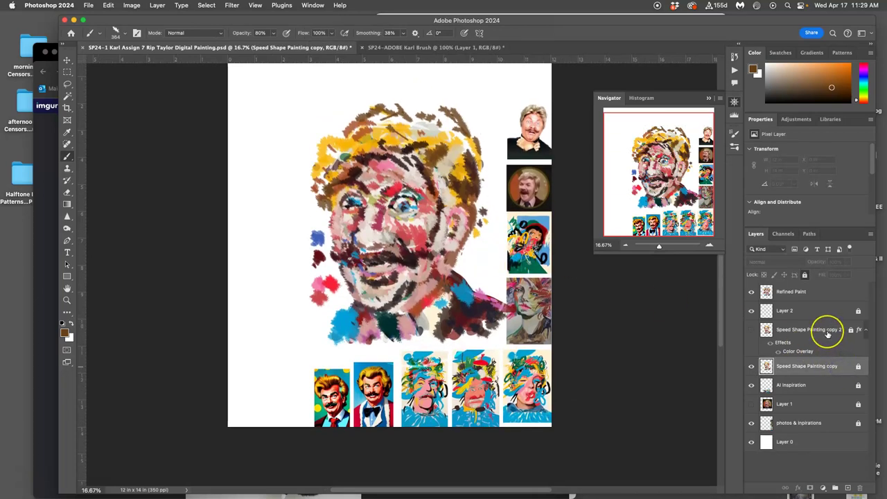
pyautogui.keyDown('shift'); pyautogui.click(826, 331); pyautogui.keyUp('shift')
pyautogui.keyDown('shift'); pyautogui.click(827, 312); pyautogui.keyUp('shift')
pyautogui.click(804, 275)
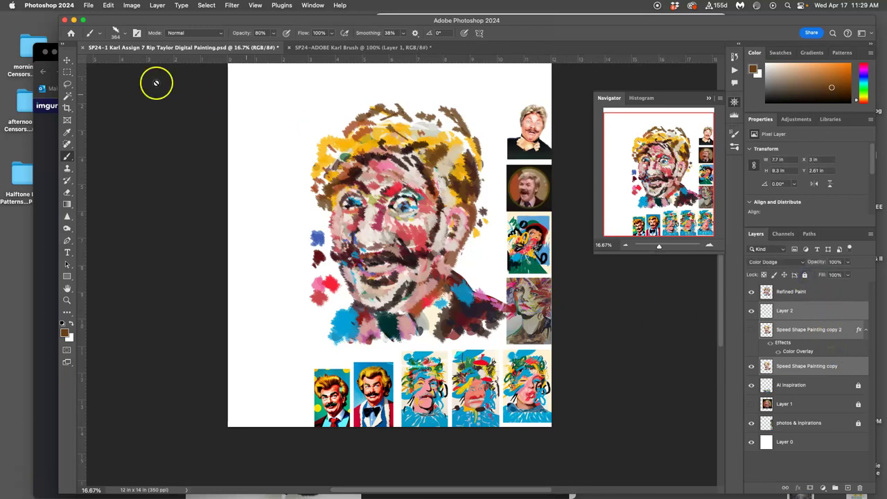
# Add Refined Paint to the selected painting layers and move the whole portrait left, away from the reference photos
pyautogui.click(67, 60)
pyautogui.moveTo(389, 243); pyautogui.dragTo(359, 242)
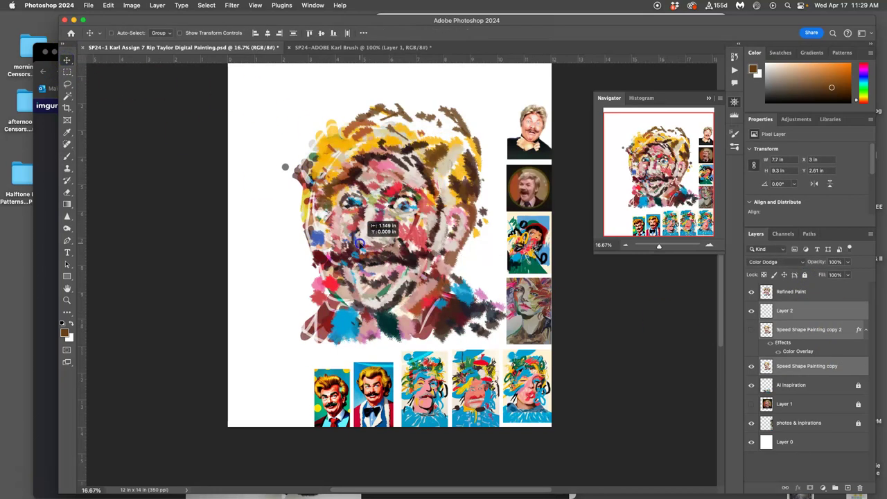
pyautogui.press('super+z')
pyautogui.keyDown('shift'); pyautogui.click(806, 294); pyautogui.keyUp('shift')
pyautogui.moveTo(435, 235)
pyautogui.mouseDown()
pyautogui.moveTo(379, 234)
pyautogui.moveTo(382, 247)
pyautogui.mouseUp()
# Scale the selected portrait layers up proportionally to about 113% and reposition them in the blank canvas area
pyautogui.press('super+t')
pyautogui.click(425, 213)
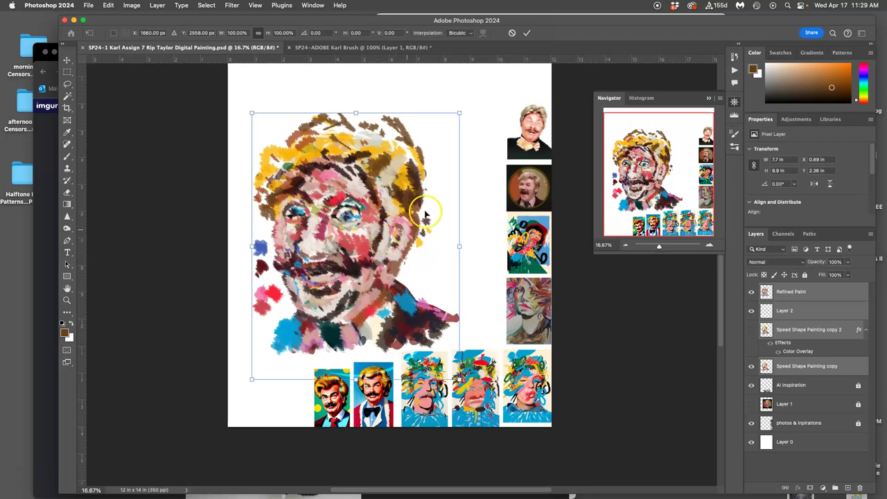
pyautogui.moveTo(459, 113); pyautogui.dragTo(488, 81)
pyautogui.moveTo(420, 189); pyautogui.dragTo(426, 187)
pyautogui.hscroll(1, 485, 293)
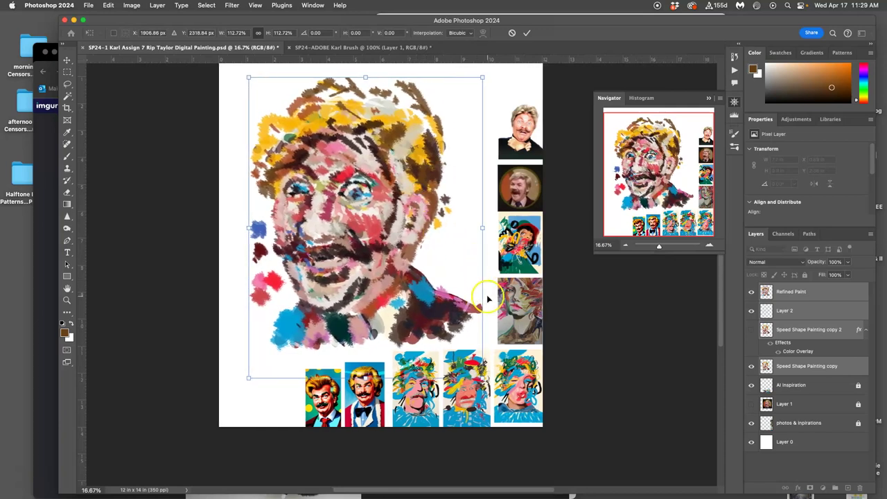
pyautogui.press('Return')
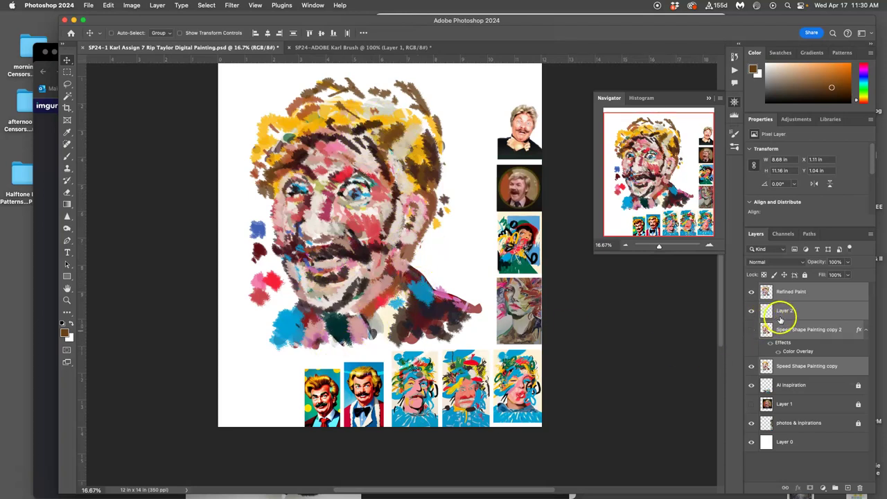
# Hide the photos & inpirations, AI inspiration and Layer 0 layers and merge the visible paint into a new layer
pyautogui.click(751, 424)
pyautogui.click(751, 386)
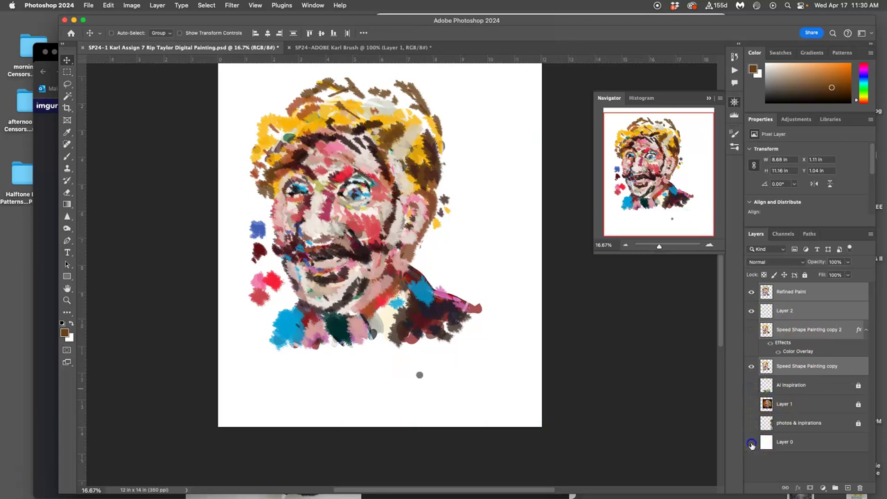
pyautogui.click(751, 443)
pyautogui.click(751, 366)
pyautogui.click(751, 366)
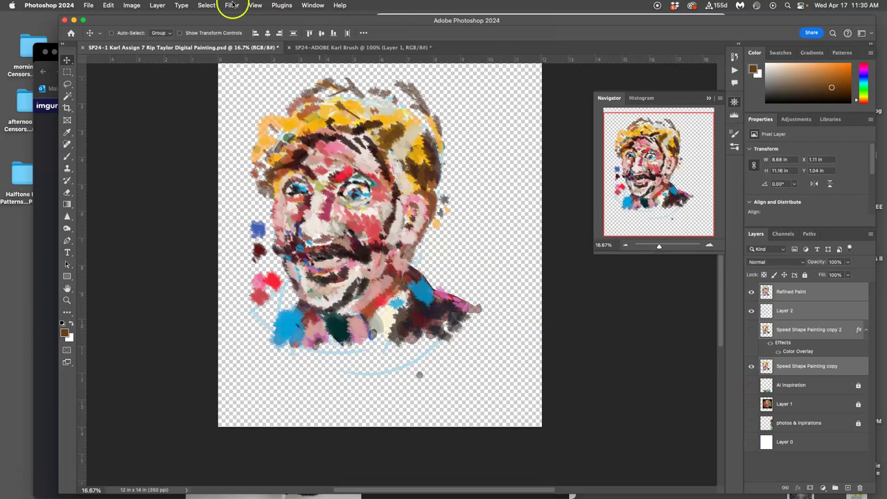
pyautogui.click(162, 7)
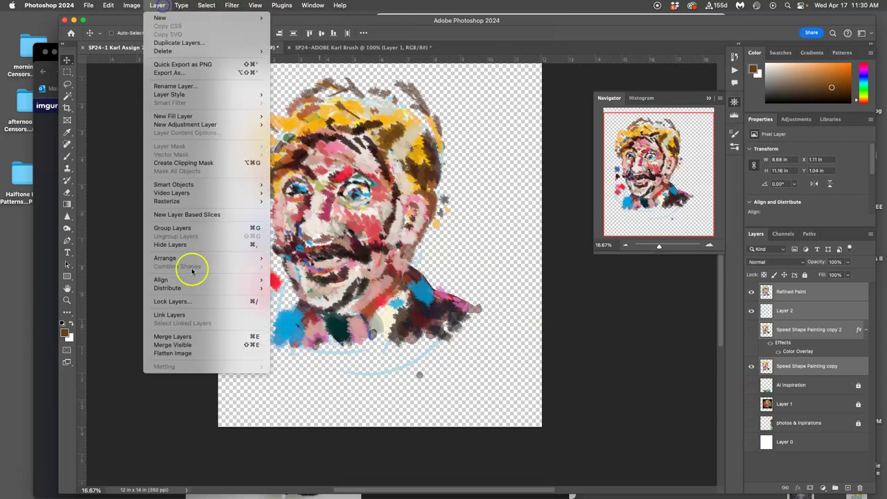
pyautogui.keyDown('alt'); pyautogui.click(201, 345); pyautogui.keyUp('alt')
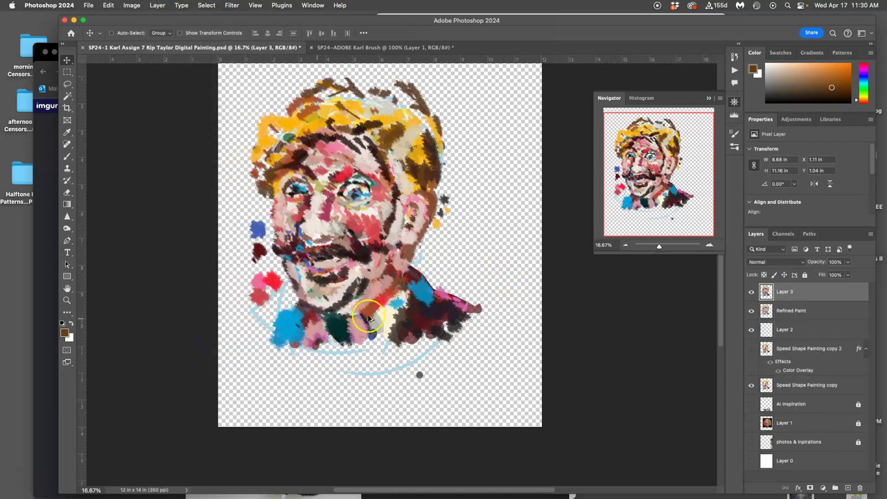
# Group the layers from Refined Paint through Speed Shape Painting copy and lock the group
pyautogui.moveTo(751, 312); pyautogui.dragTo(752, 332)
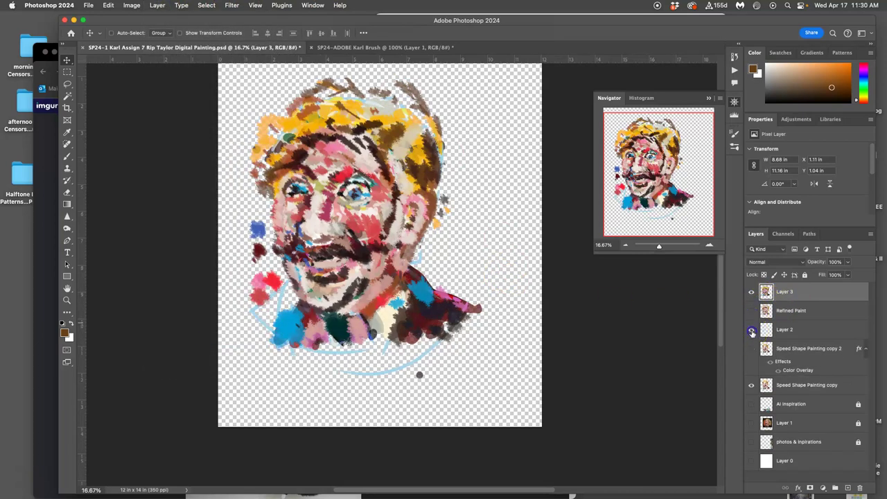
pyautogui.moveTo(752, 386); pyautogui.dragTo(750, 311)
pyautogui.click(774, 312)
pyautogui.keyDown('shift'); pyautogui.click(794, 386); pyautogui.keyUp('shift')
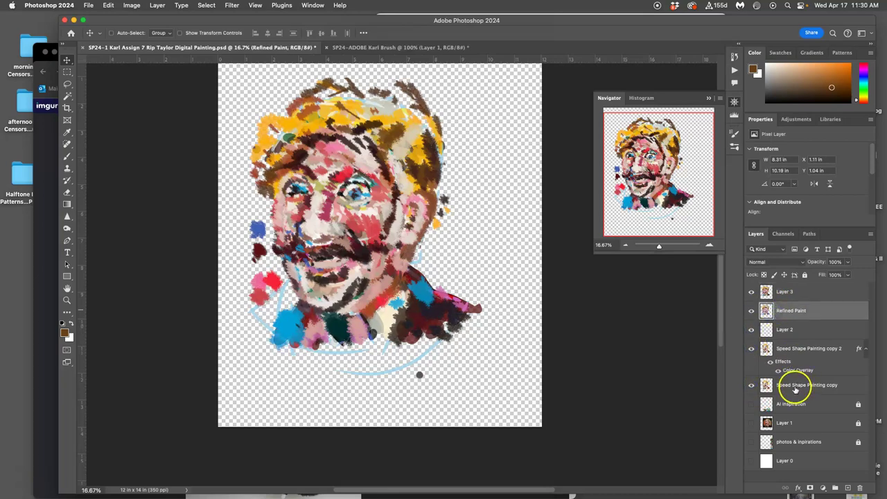
pyautogui.click(836, 487)
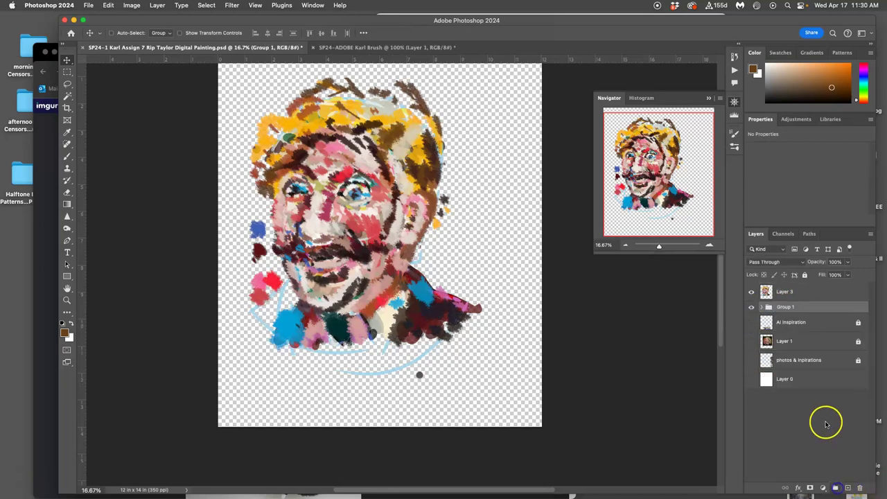
pyautogui.click(804, 276)
# Show the reference layers and Layer 0, lock Layer 0, and hide Group 1 and Layer 1
pyautogui.moveTo(754, 326); pyautogui.dragTo(752, 388)
pyautogui.click(821, 382)
pyautogui.click(804, 275)
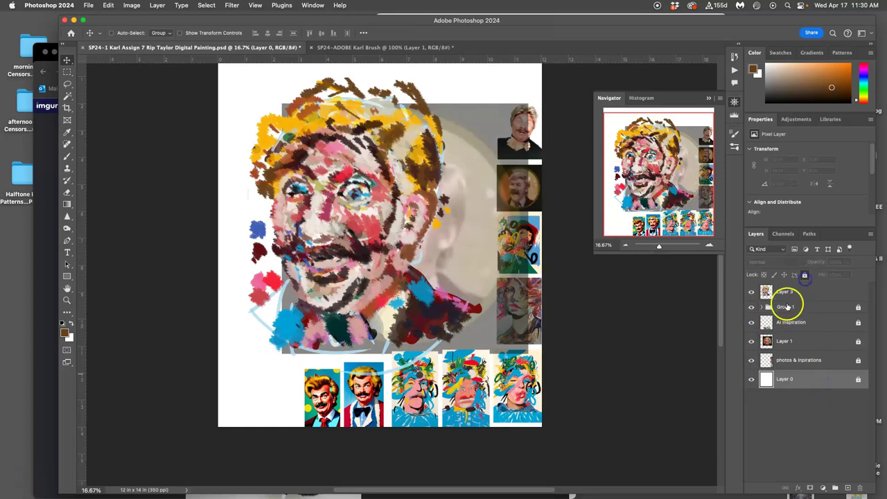
pyautogui.click(751, 307)
pyautogui.click(752, 342)
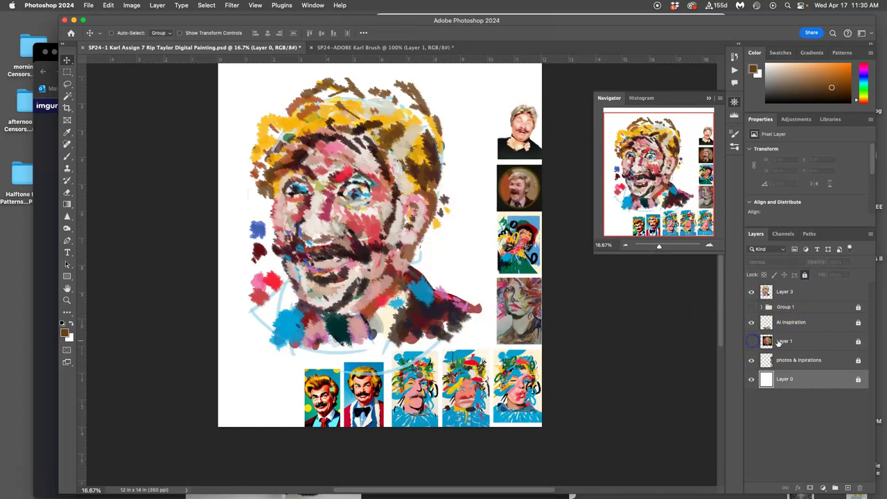
# Start a Warp transform on Layer 3 and distort the face around the eyes, nose and cheeks
pyautogui.press('super+minus')
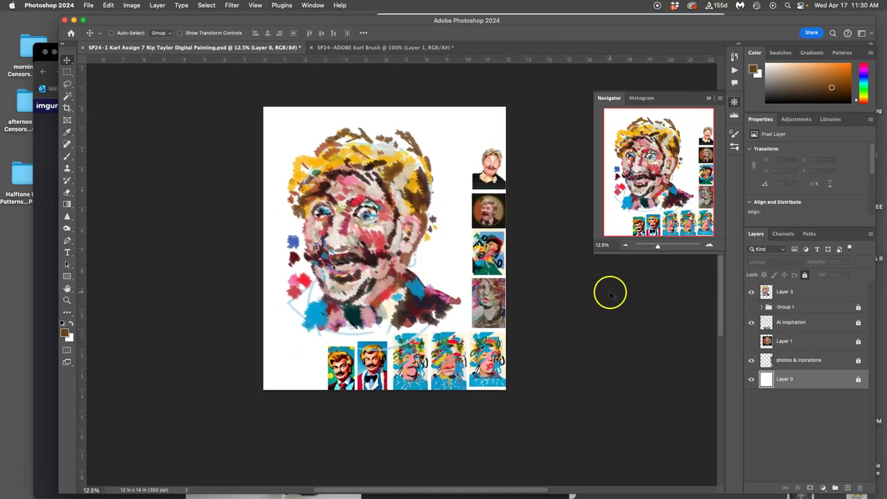
pyautogui.click(752, 292)
pyautogui.click(751, 292)
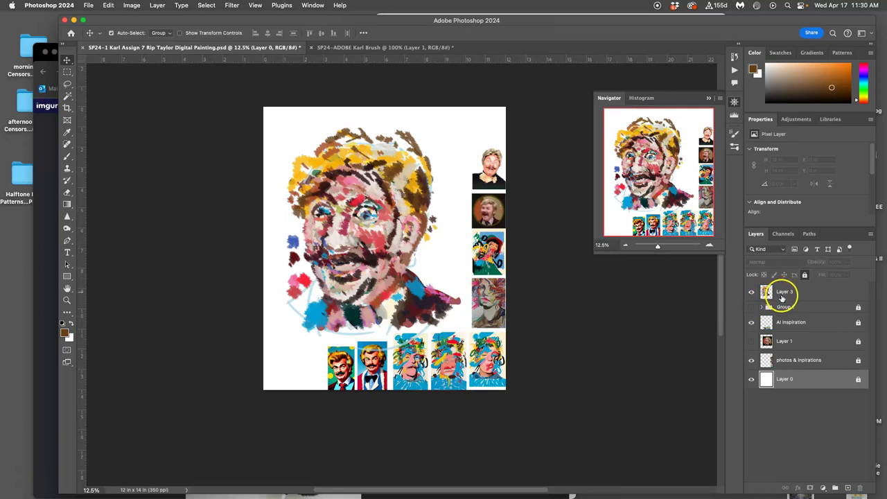
pyautogui.click(790, 291)
pyautogui.press('super+t')
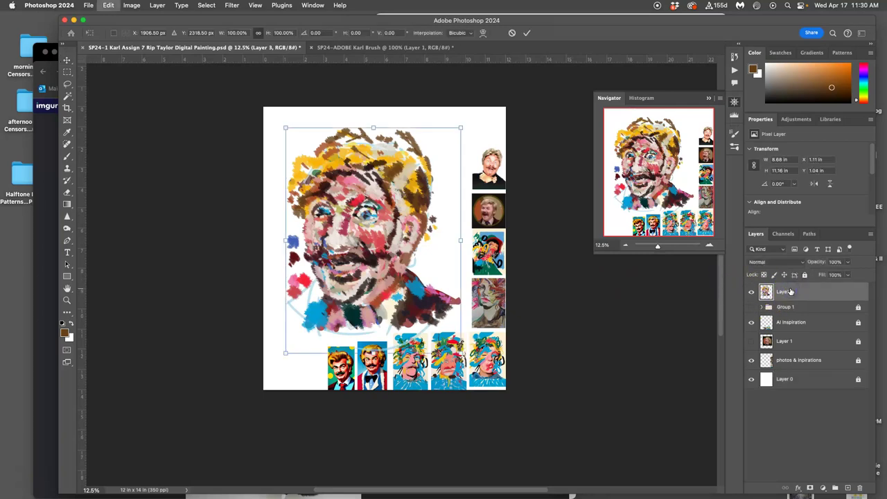
pyautogui.rightClick(398, 239)
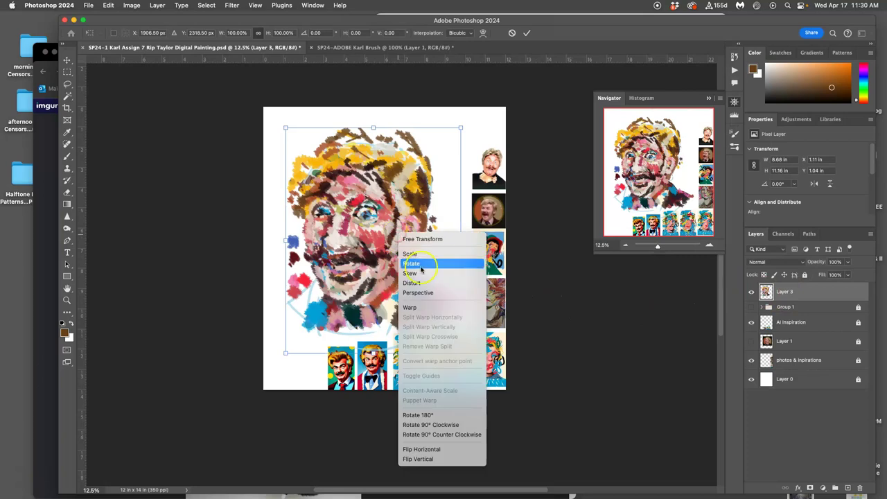
pyautogui.click(409, 307)
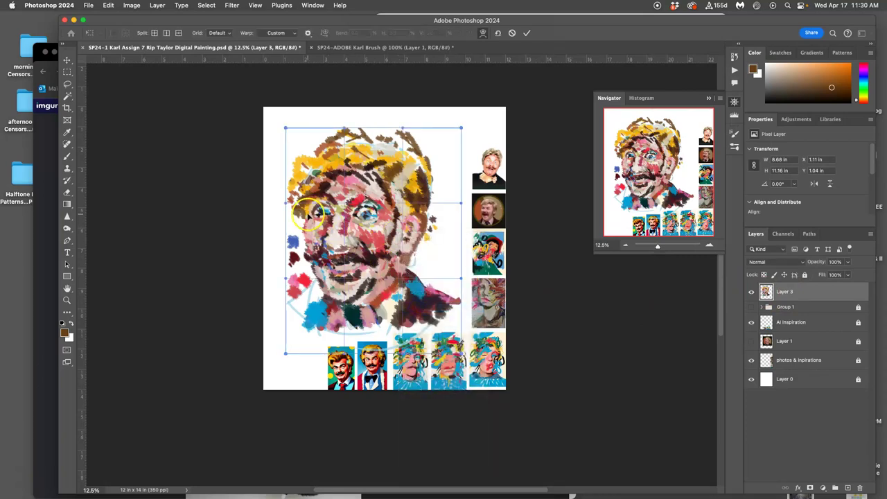
pyautogui.moveTo(305, 215); pyautogui.dragTo(306, 218)
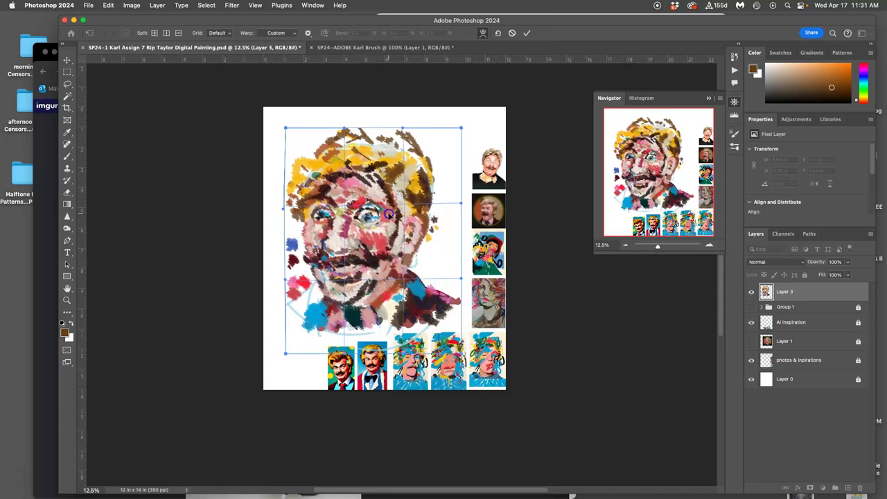
pyautogui.click(383, 179)
pyautogui.moveTo(328, 253); pyautogui.dragTo(329, 244)
pyautogui.moveTo(361, 207); pyautogui.dragTo(390, 217)
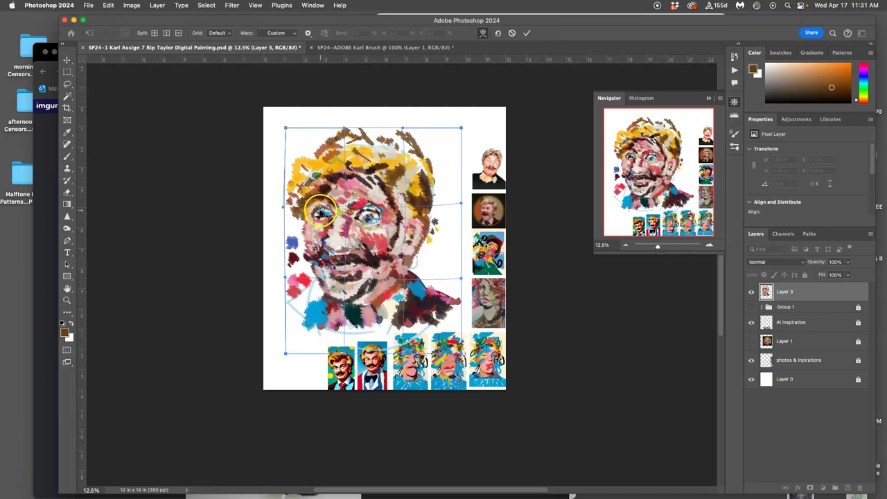
pyautogui.moveTo(327, 250); pyautogui.dragTo(324, 241)
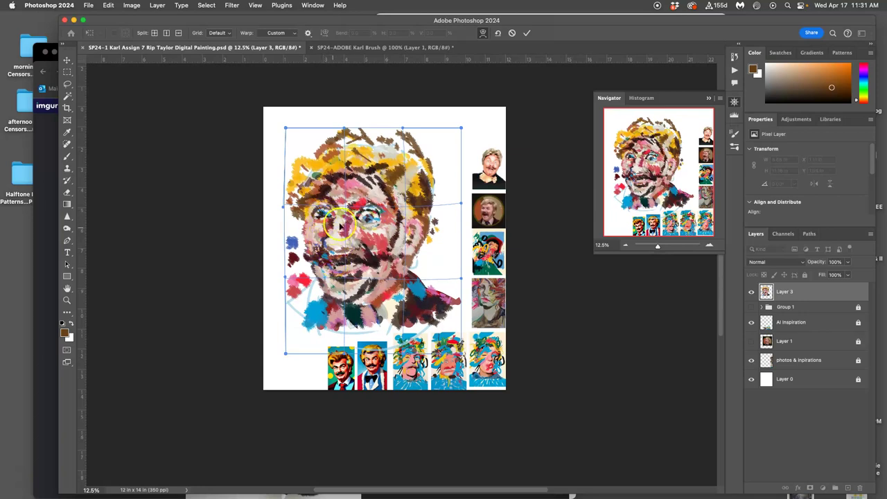
pyautogui.moveTo(375, 218); pyautogui.dragTo(393, 221)
# Warp the portrait's forehead, mouth, chin and upper hairline, pulling the top edge slightly upward
pyautogui.moveTo(334, 188); pyautogui.dragTo(314, 175)
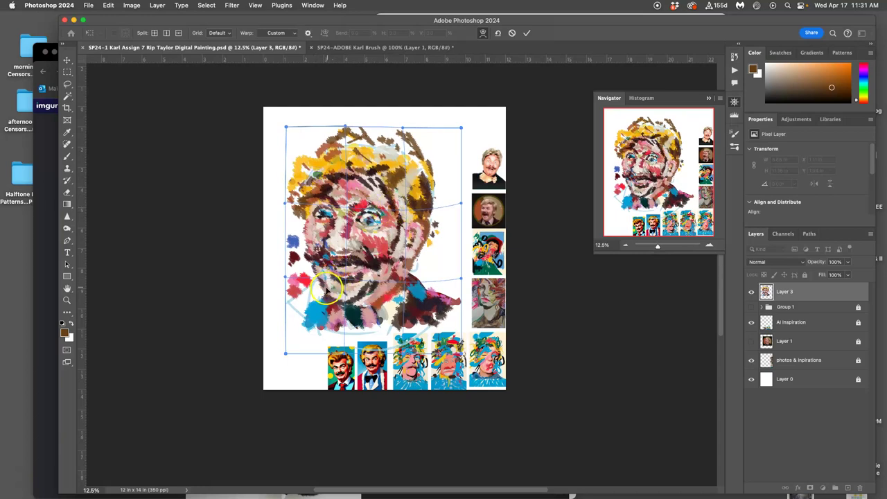
pyautogui.moveTo(321, 295); pyautogui.dragTo(343, 253)
pyautogui.moveTo(321, 347); pyautogui.dragTo(319, 348)
pyautogui.moveTo(373, 327); pyautogui.dragTo(374, 327)
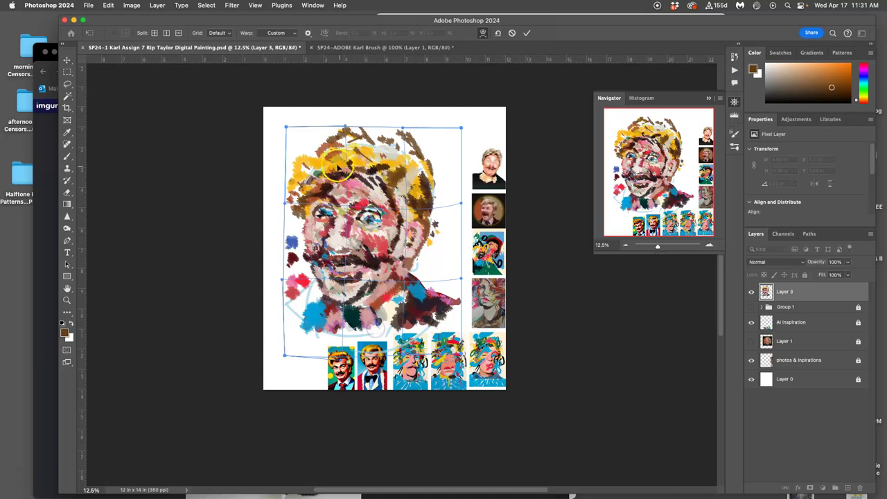
pyautogui.moveTo(339, 147); pyautogui.dragTo(338, 141)
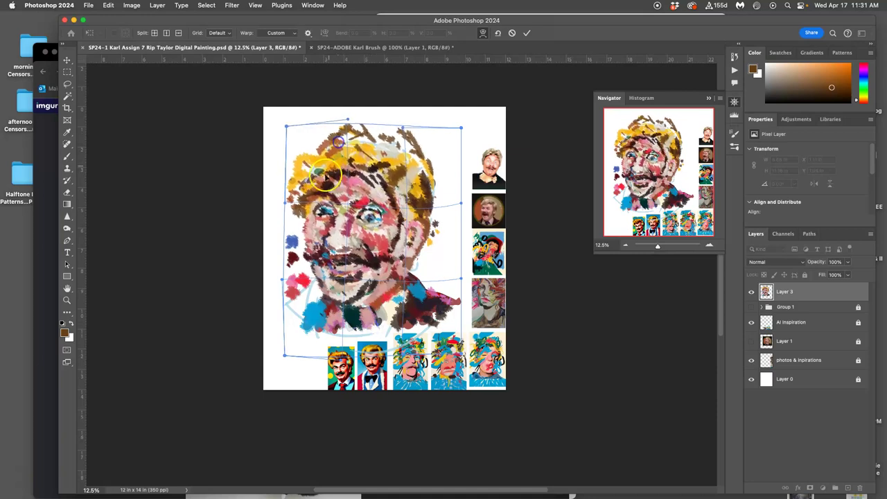
pyautogui.moveTo(318, 208); pyautogui.dragTo(320, 213)
pyautogui.moveTo(374, 206); pyautogui.dragTo(378, 206)
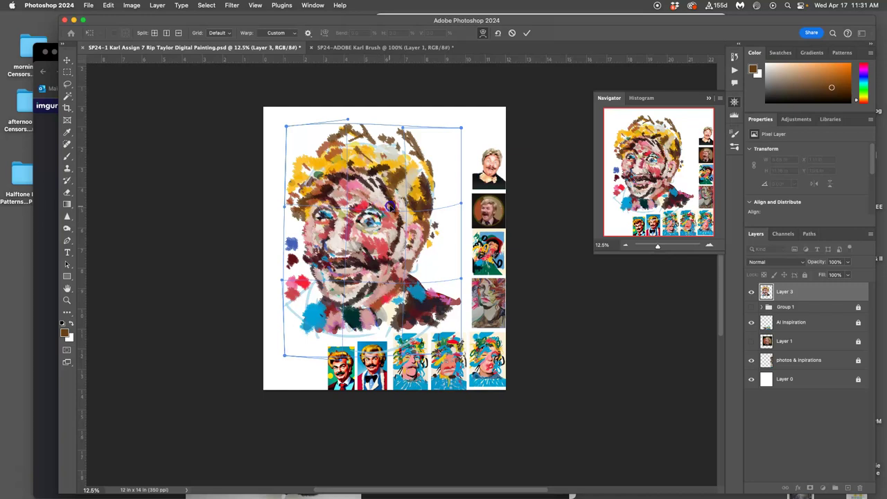
# Warp the portrait's right-hand hair and side edge outward and apply the transform to Layer 3
pyautogui.click(418, 211)
pyautogui.click(398, 149)
pyautogui.moveTo(414, 146); pyautogui.dragTo(419, 147)
pyautogui.moveTo(332, 149); pyautogui.dragTo(324, 149)
pyautogui.moveTo(444, 219); pyautogui.dragTo(447, 227)
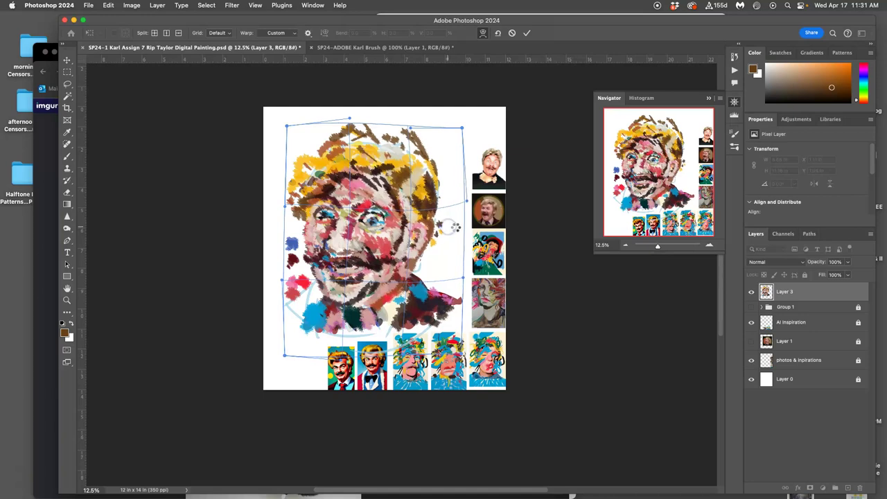
pyautogui.press('Return')
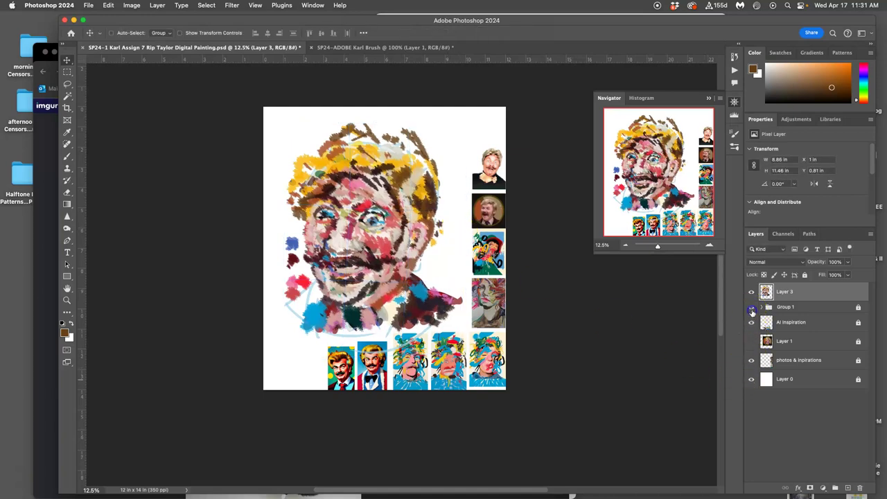
# Compare warped Layer 3 with Group 1 beneath it, and shift Layer 3 up and left to X 0.55 in, Y 0.64 in
pyautogui.click(751, 293)
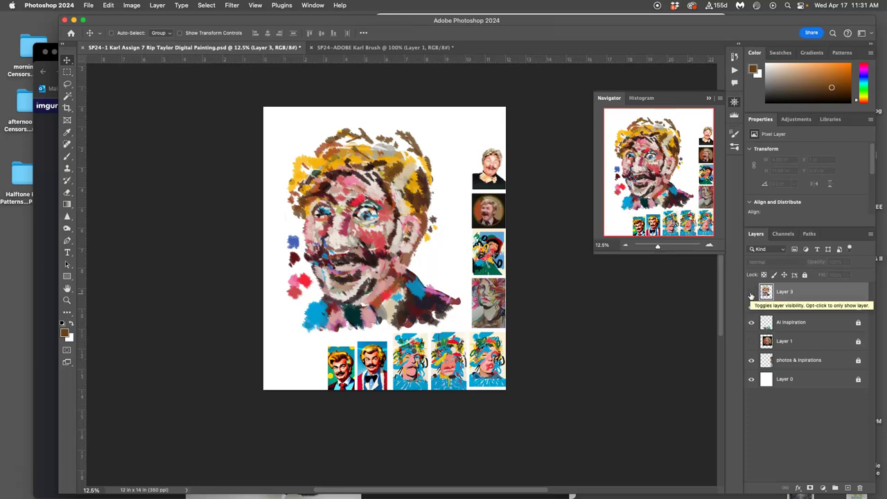
pyautogui.click(751, 293)
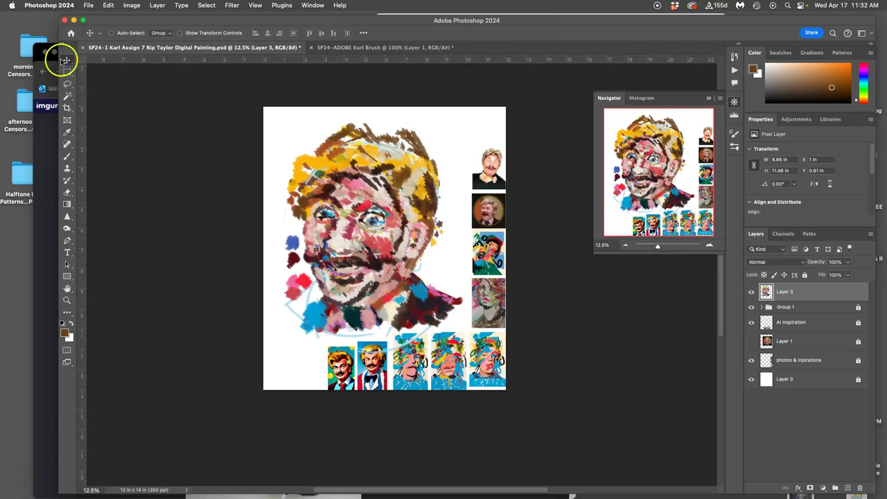
pyautogui.moveTo(350, 173); pyautogui.dragTo(344, 170)
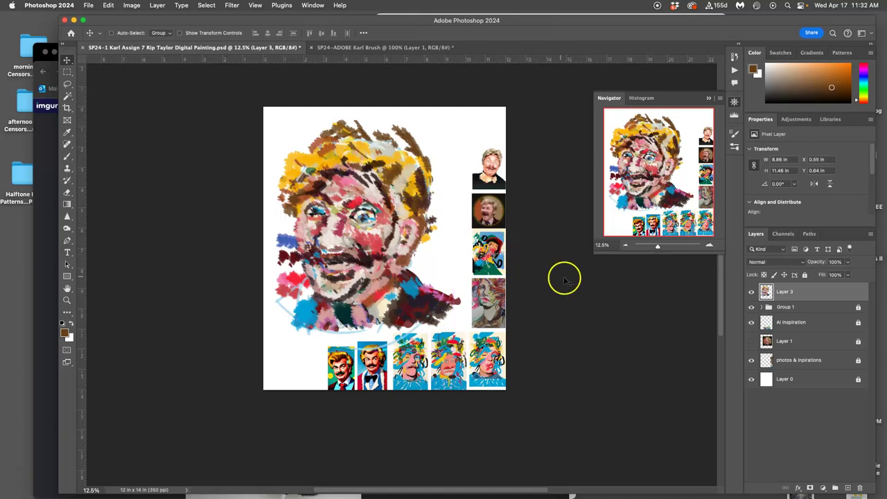
# Toggle the visibility of Group 1 and Layer 3 to examine how the offset portraits overlap
pyautogui.click(751, 308)
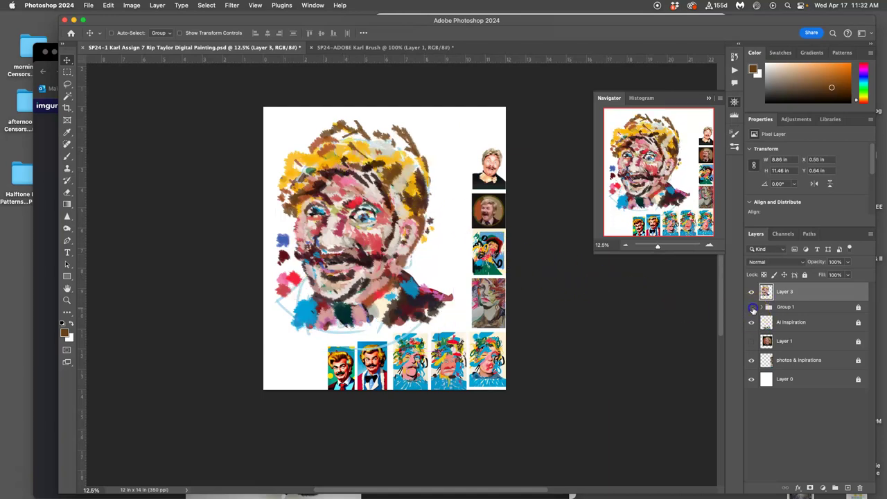
pyautogui.click(752, 308)
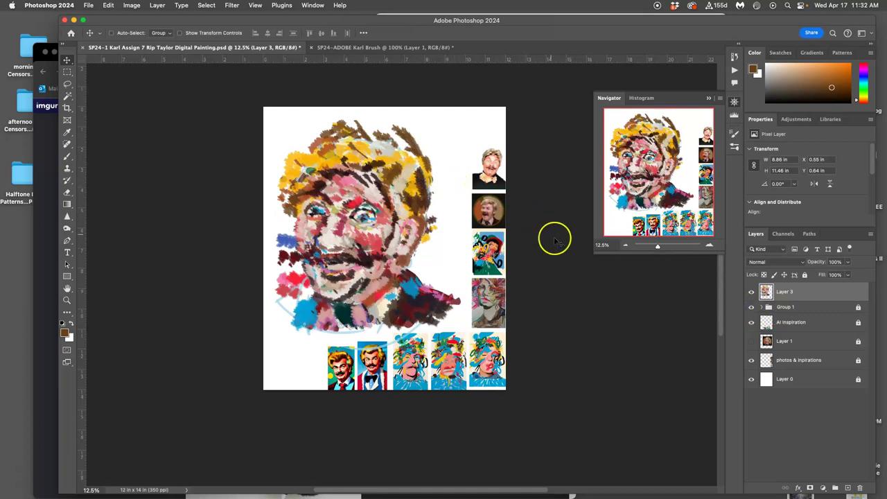
pyautogui.click(751, 293)
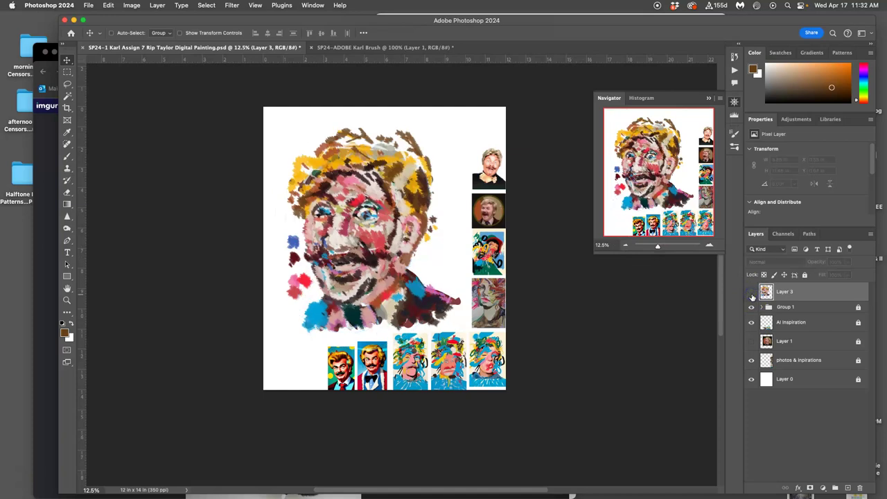
pyautogui.click(752, 293)
pyautogui.click(752, 307)
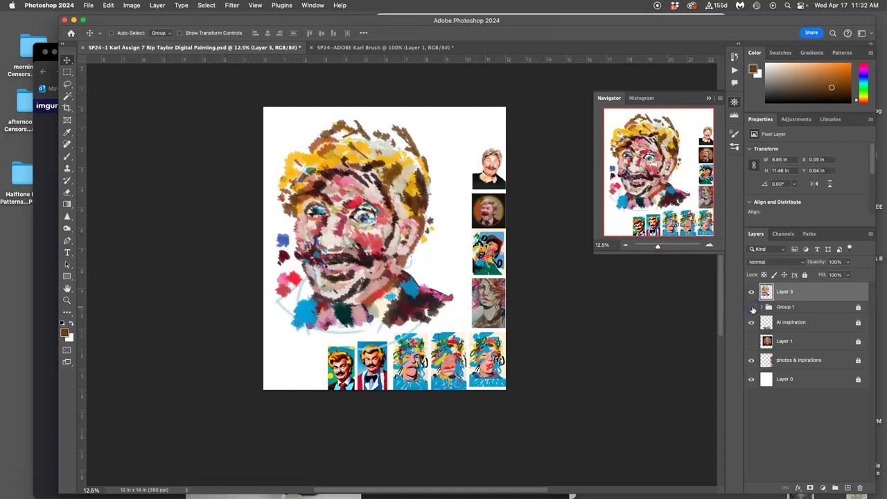
pyautogui.click(752, 306)
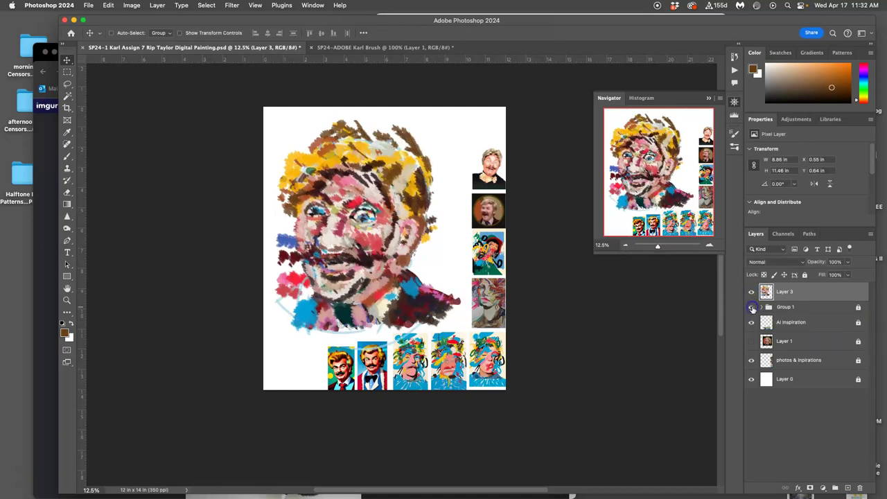
pyautogui.click(752, 306)
pyautogui.click(751, 307)
# Move Layer 3 slightly right to X 0.77 in and check the overlap with and without Group 1
pyautogui.moveTo(407, 207); pyautogui.dragTo(407, 207)
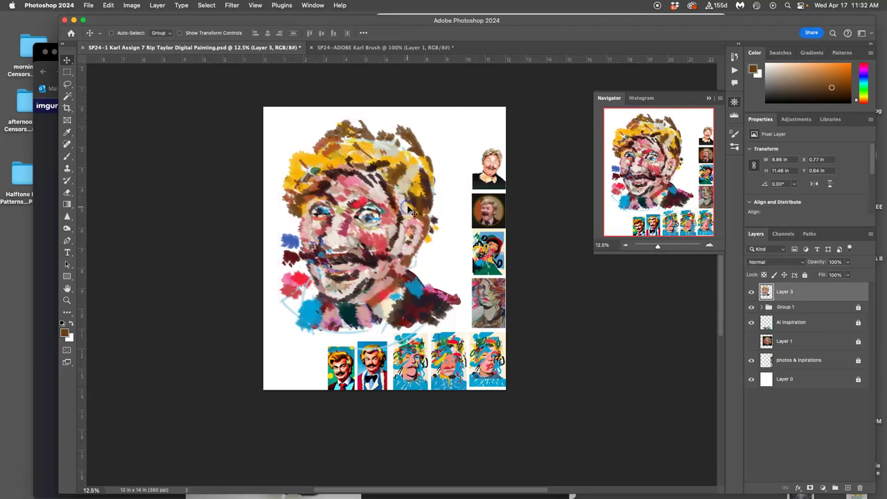
pyautogui.click(751, 307)
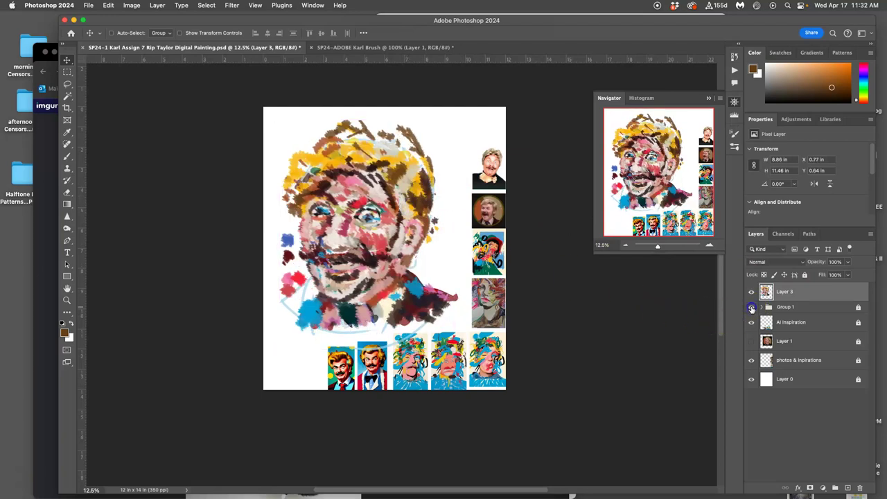
pyautogui.click(751, 308)
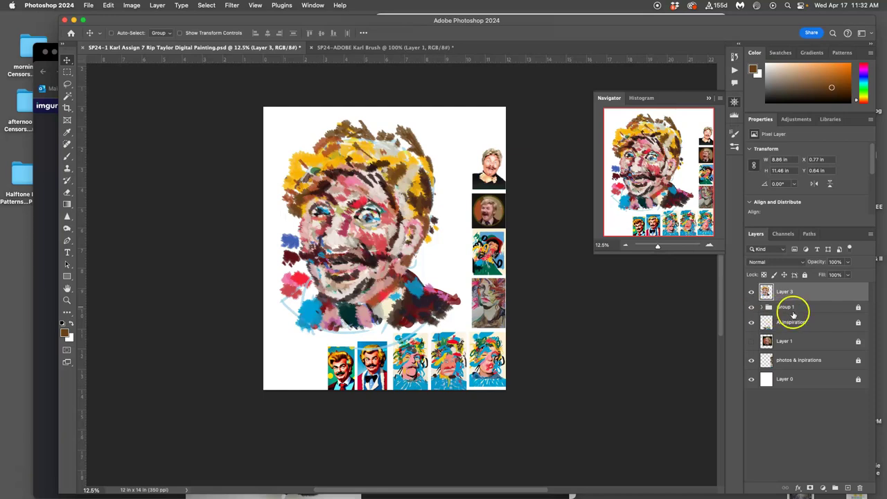
# Unlock Group 1 and merge it with Layer 3 into a single layer
pyautogui.click(825, 307)
pyautogui.click(804, 274)
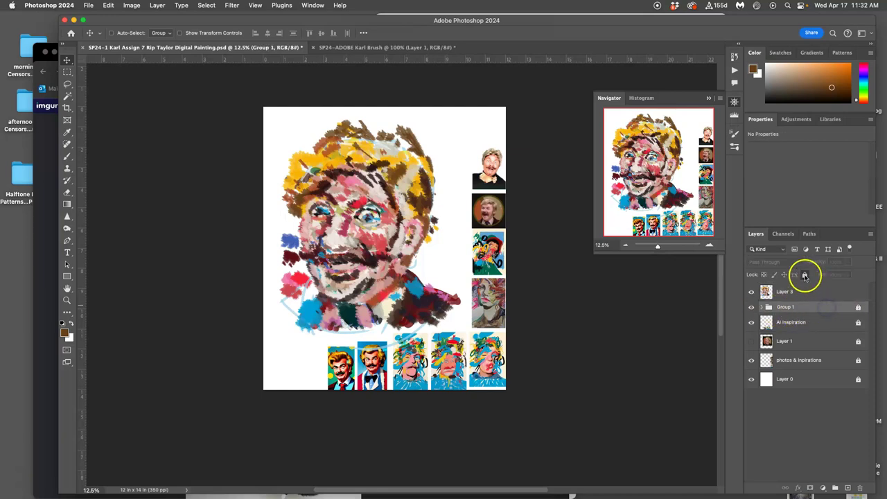
pyautogui.click(818, 295)
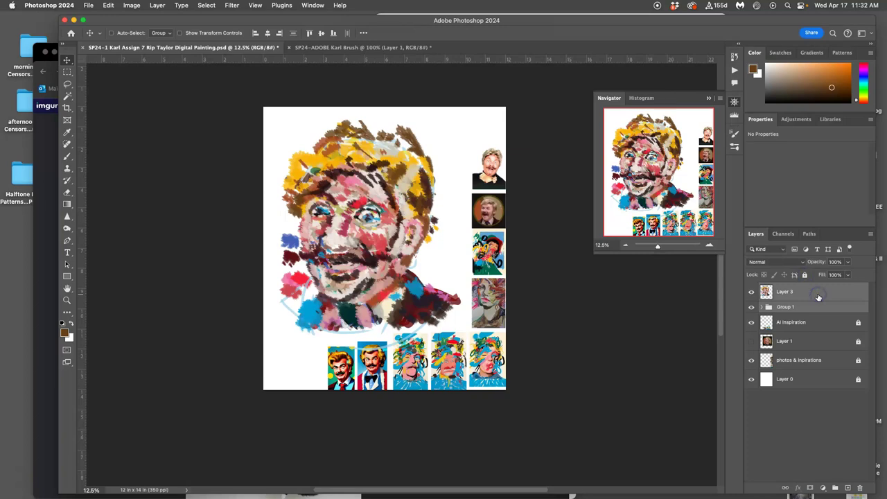
pyautogui.press('super+e')
# Rename the merged portrait layer as Base Paint and lock it
pyautogui.doubleClick(788, 293)
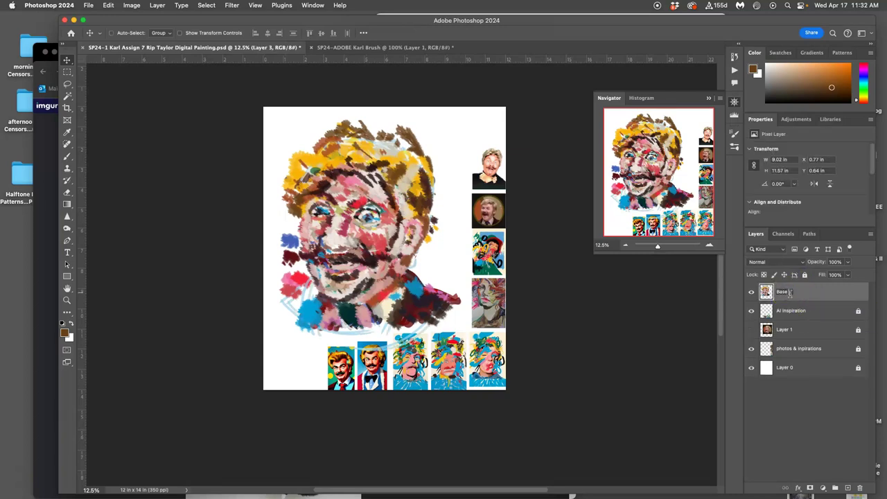
pyautogui.write('Base Paint')
pyautogui.click(817, 291)
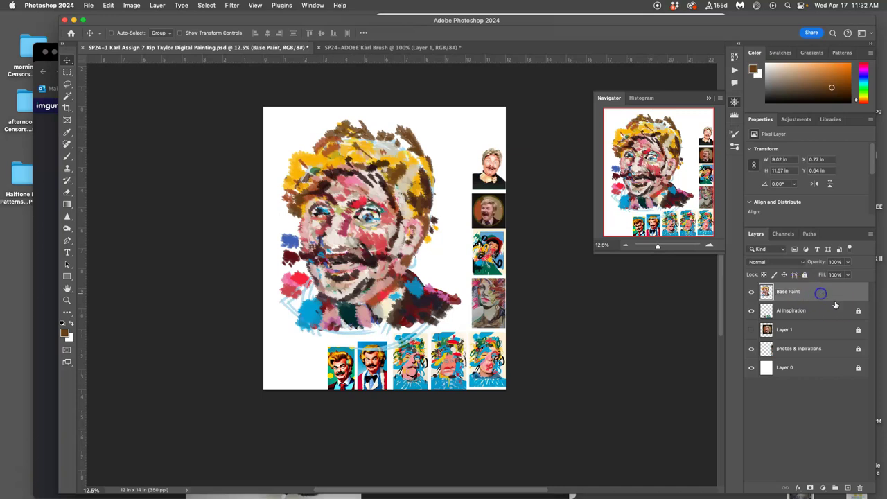
pyautogui.click(805, 274)
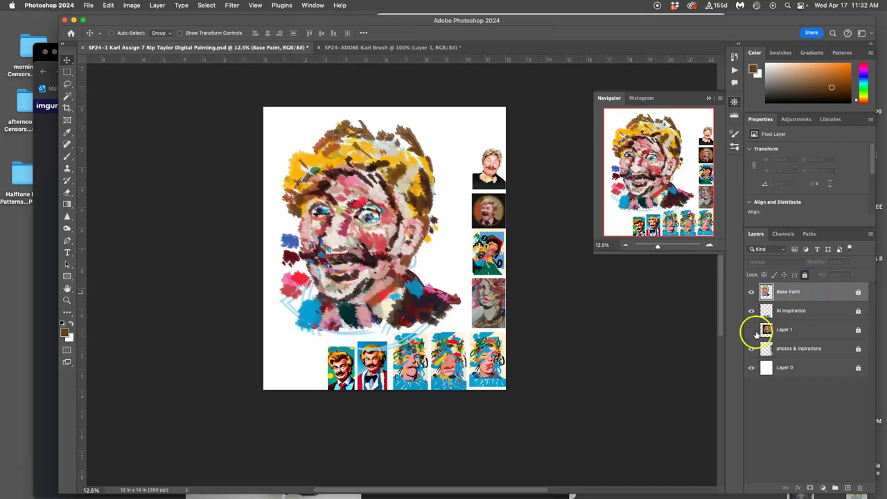
# Toggle the visibility of Base Paint and Layer 0 to examine the portrait separately from its background
pyautogui.scroll(1, 415, 315)
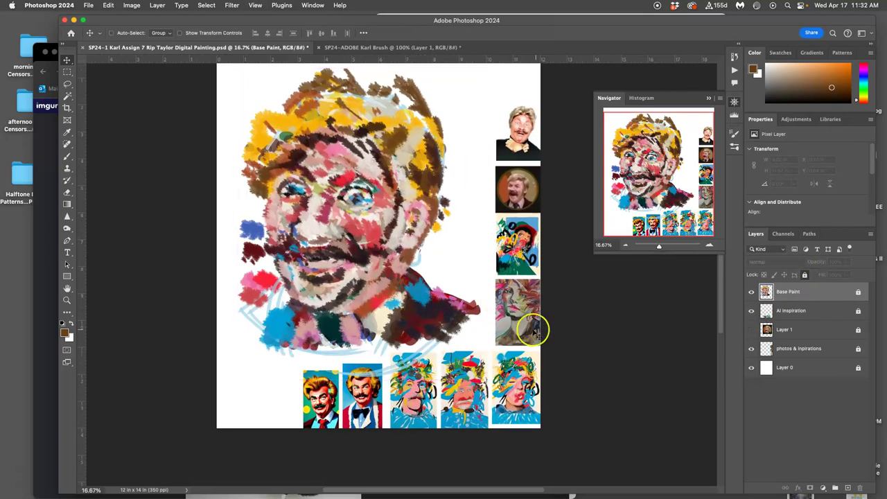
pyautogui.scroll(1, 534, 326)
pyautogui.click(751, 291)
pyautogui.click(750, 291)
pyautogui.click(751, 367)
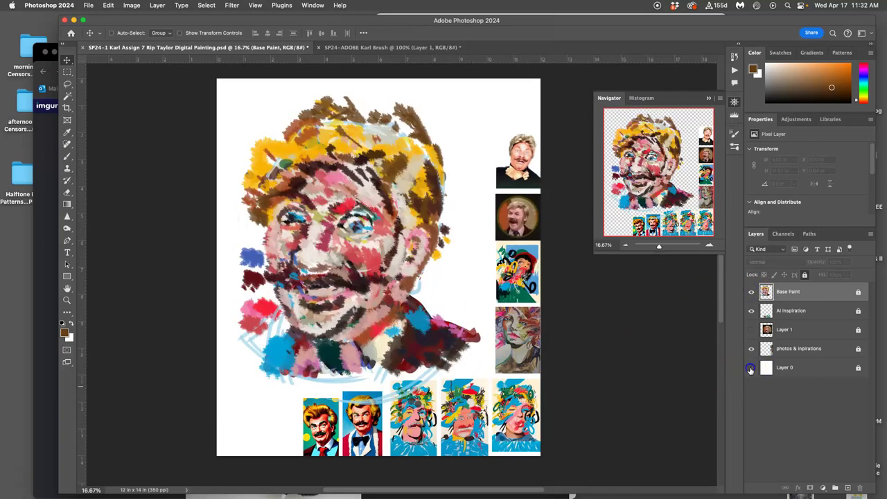
pyautogui.click(751, 367)
# Duplicate the white background Layer 0 and fill the copy with 50% Gray
pyautogui.click(807, 370)
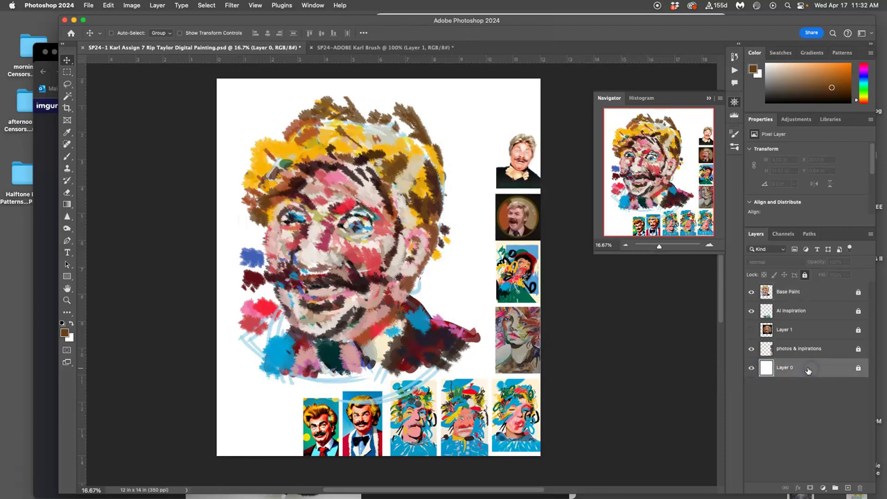
pyautogui.press('super+j')
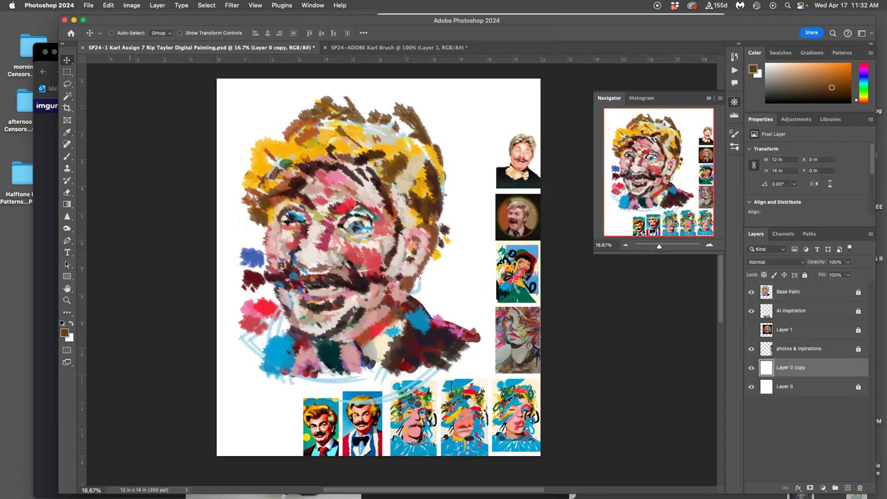
pyautogui.click(108, 5)
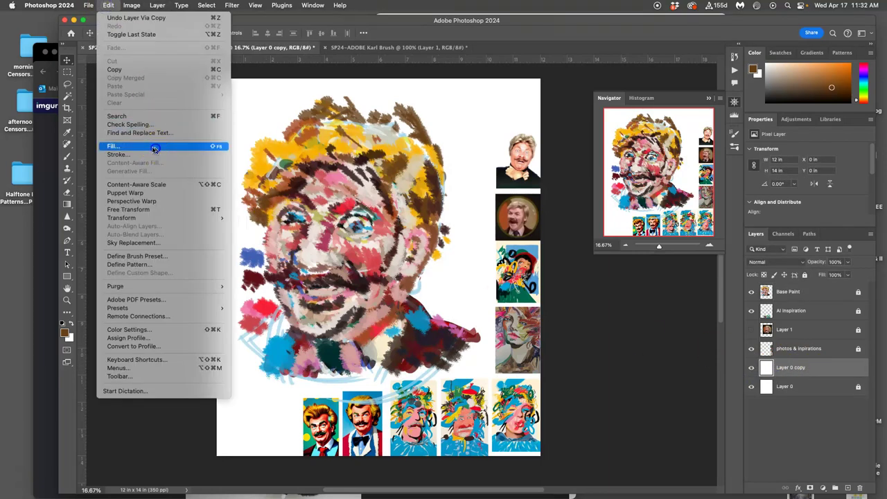
pyautogui.click(154, 149)
pyautogui.click(445, 204)
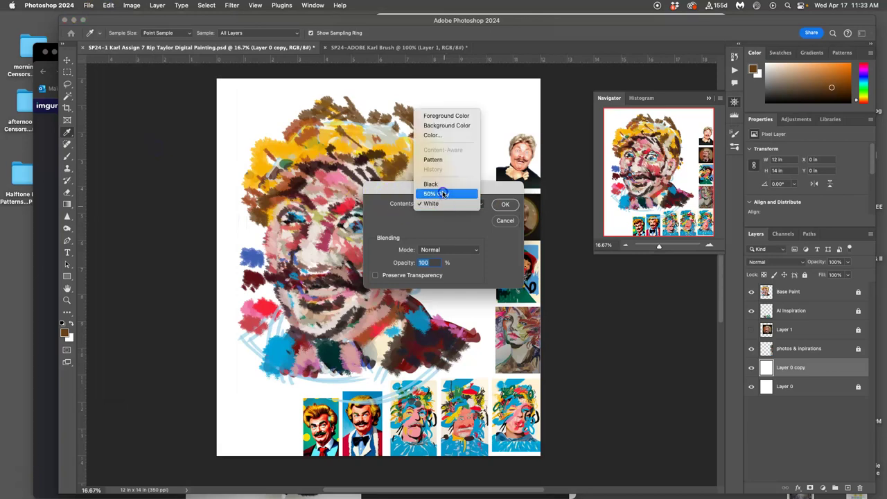
pyautogui.click(443, 194)
pyautogui.click(505, 204)
pyautogui.press('v')
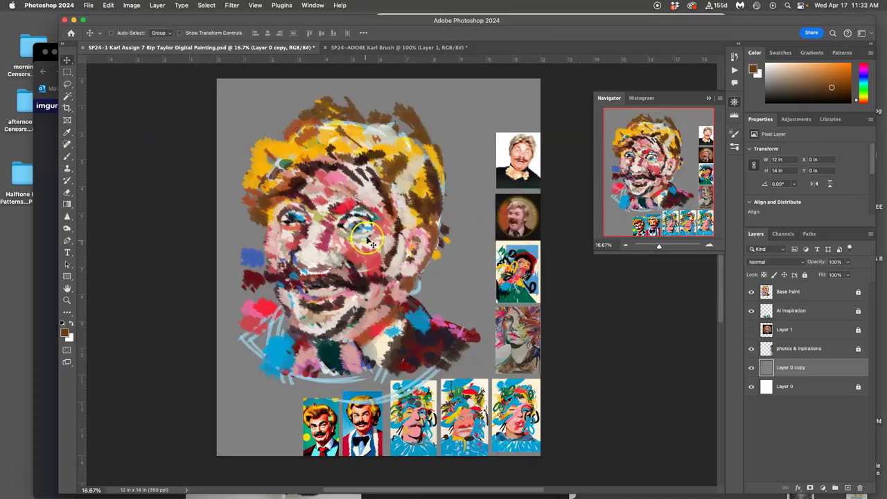
pyautogui.press('super+minus')
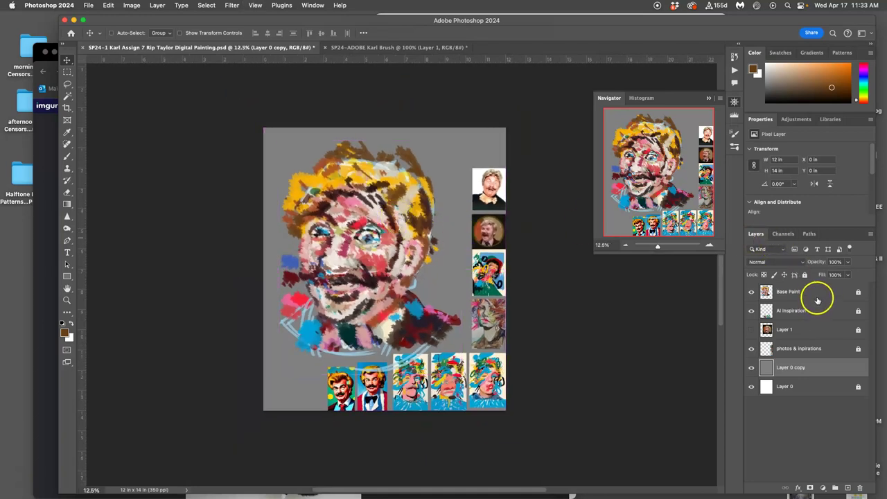
# Add a new layer directly above Base Paint and name it Refined Paint
pyautogui.click(817, 293)
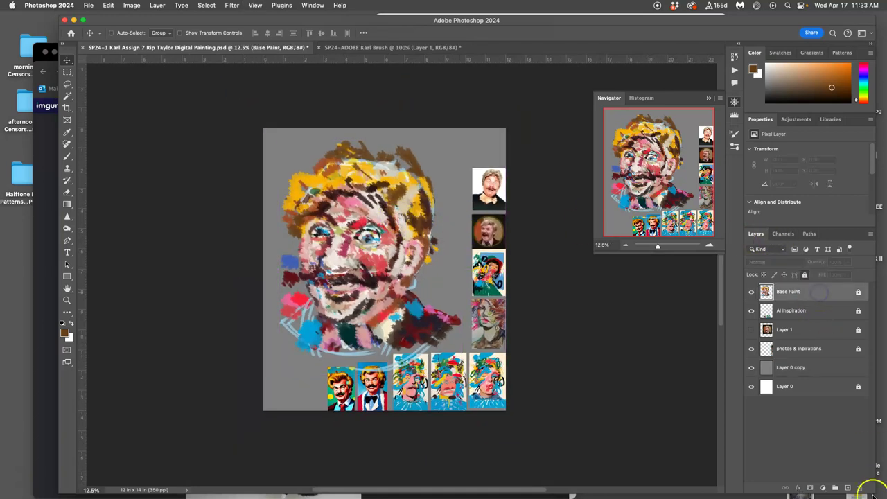
pyautogui.click(848, 489)
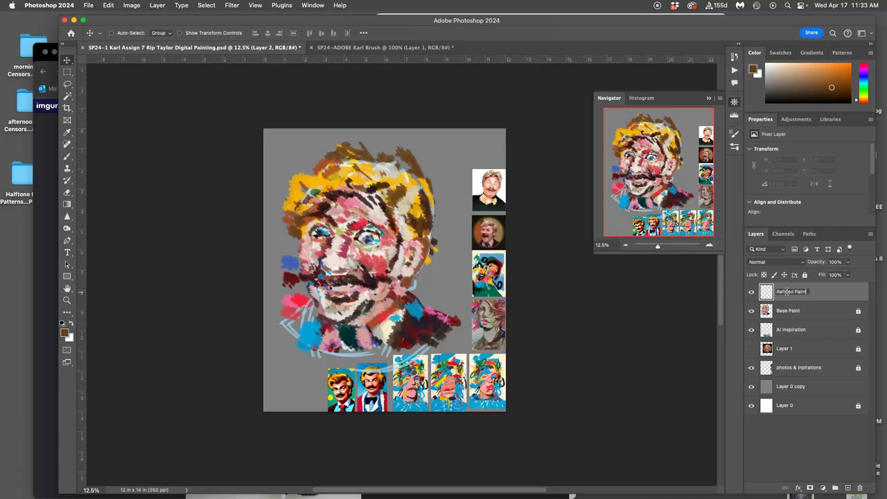
pyautogui.press('Return')
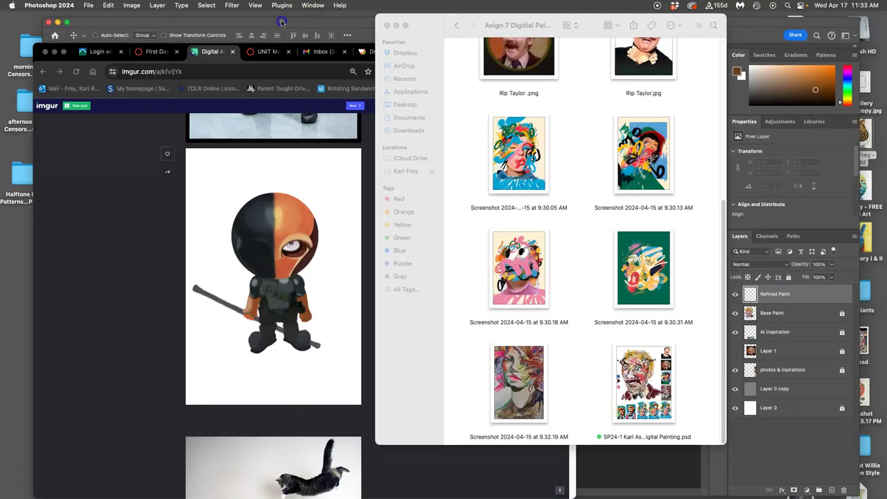
# Bring the Rip Taylor painting window back in front of the browser and Finder windows
pyautogui.click(54, 51)
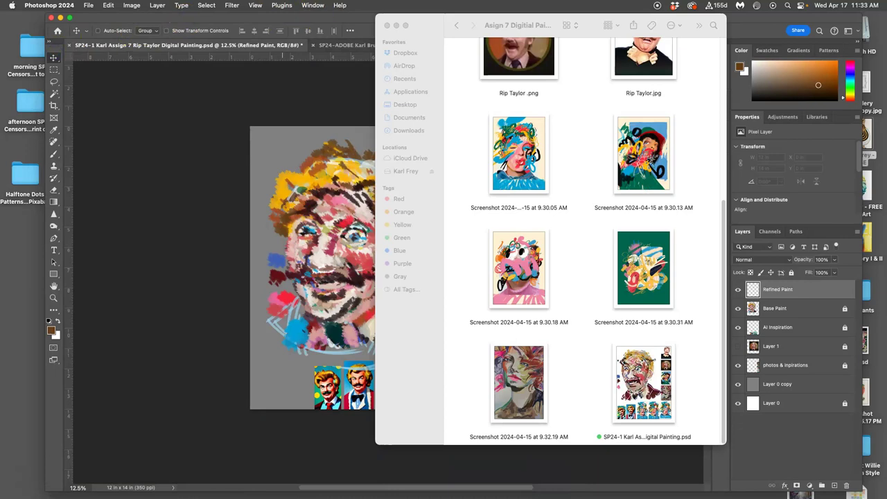
pyautogui.click(358, 79)
pyautogui.click(311, 6)
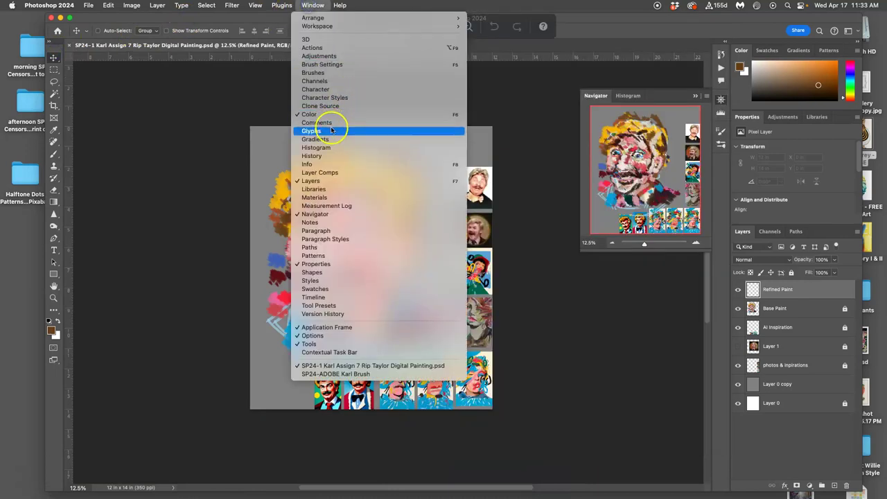
pyautogui.click(586, 162)
# Examine the portrait's brushwork around the nose, mouth and eyes at close range and at 33.33% zoom
pyautogui.moveTo(644, 243); pyautogui.dragTo(652, 243)
pyautogui.moveTo(640, 178); pyautogui.dragTo(614, 178)
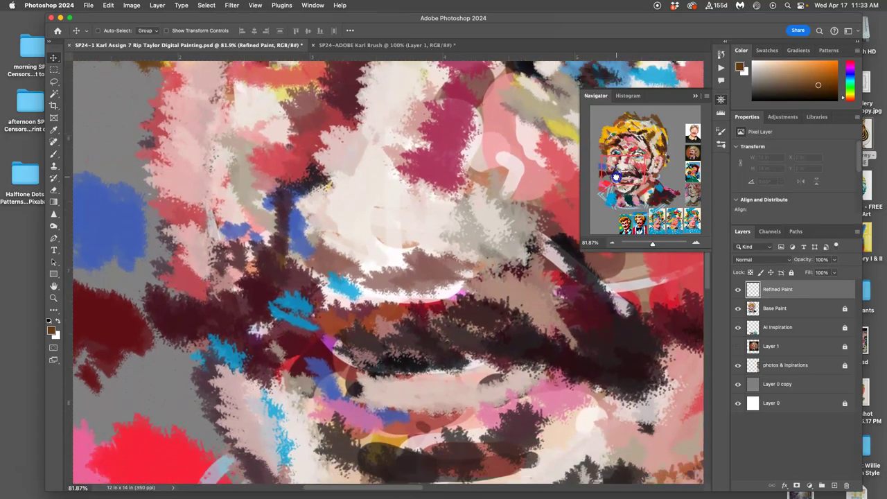
pyautogui.moveTo(652, 244); pyautogui.dragTo(660, 244)
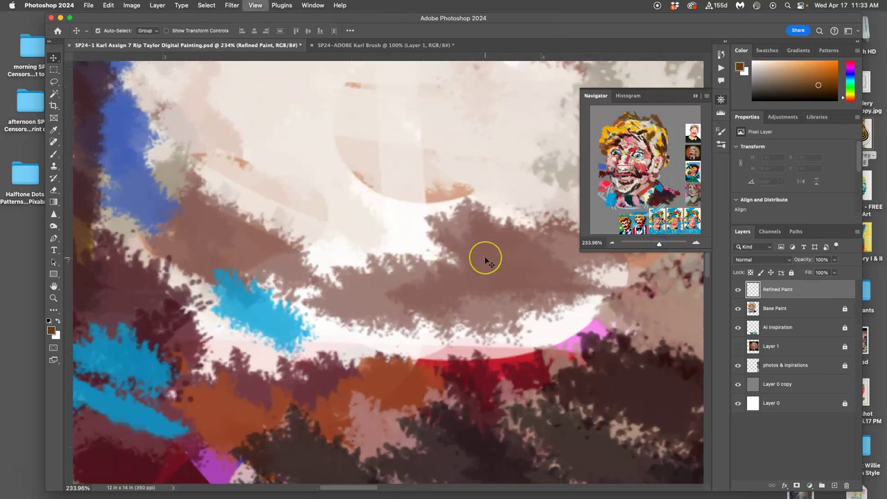
pyautogui.press('super+minus')
pyautogui.press('super+minus')
pyautogui.press('super+minus')
pyautogui.press('super+minus')
pyautogui.press('super+minus')
pyautogui.scroll(3, 502, 242)
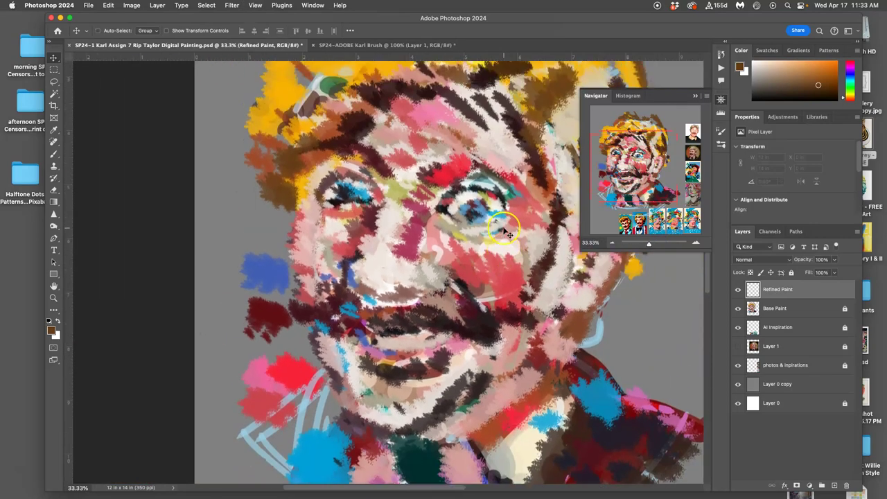
pyautogui.hscroll(5, 502, 230)
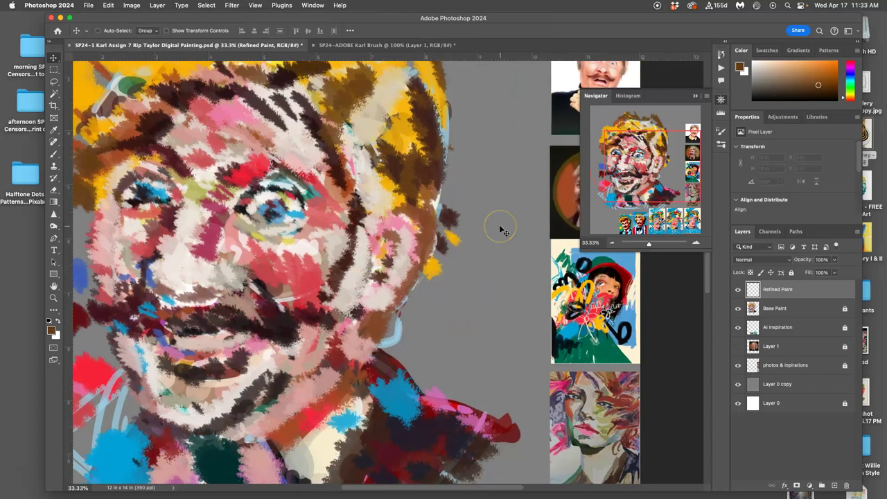
pyautogui.hscroll(-2, 503, 230)
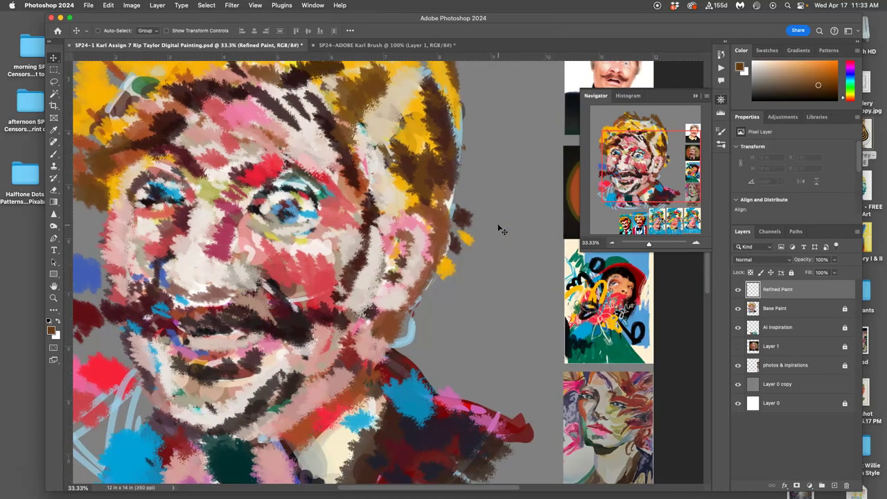
pyautogui.scroll(4, 496, 223)
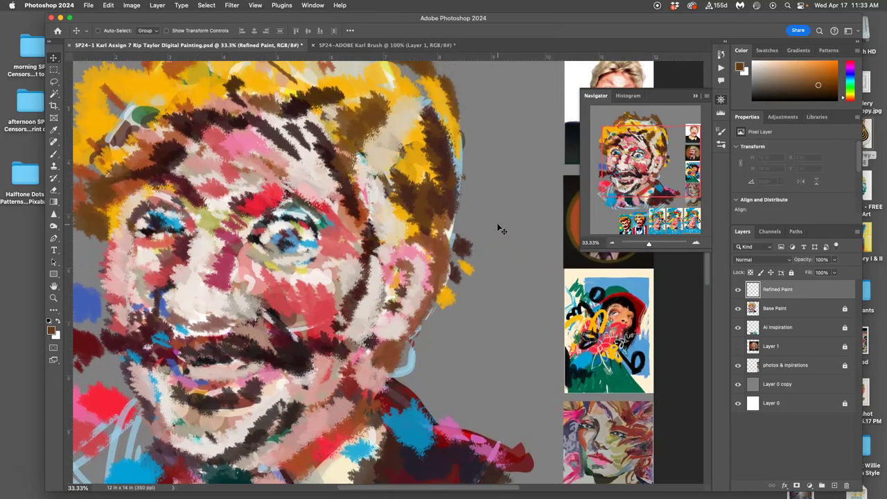
# Collapse the Navigator and frame the portrait alongside the reference photos
pyautogui.click(720, 99)
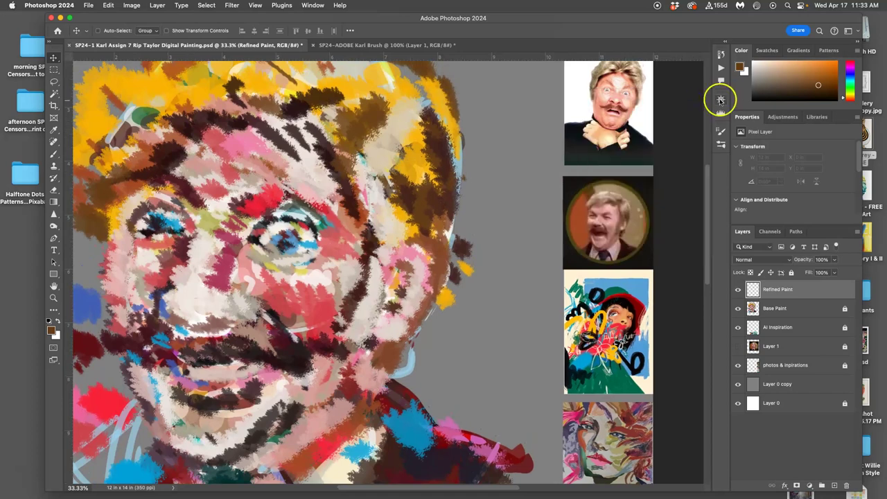
pyautogui.scroll(5, 621, 158)
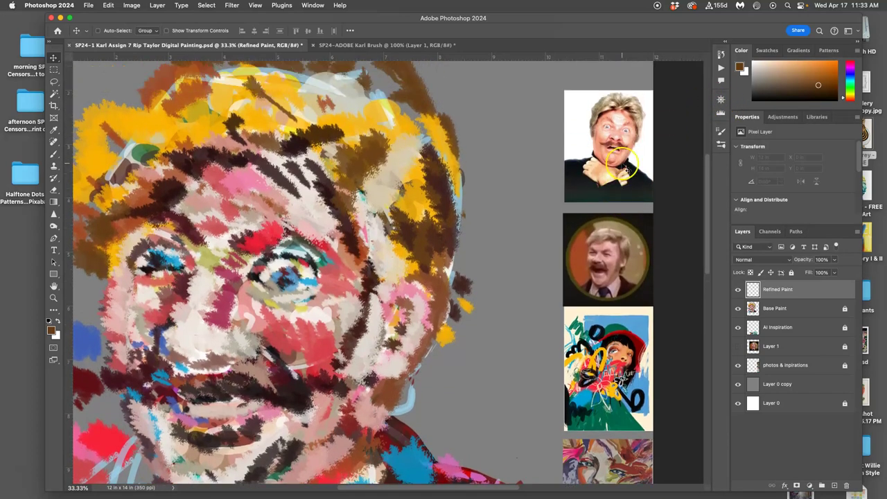
pyautogui.scroll(-3, 608, 169)
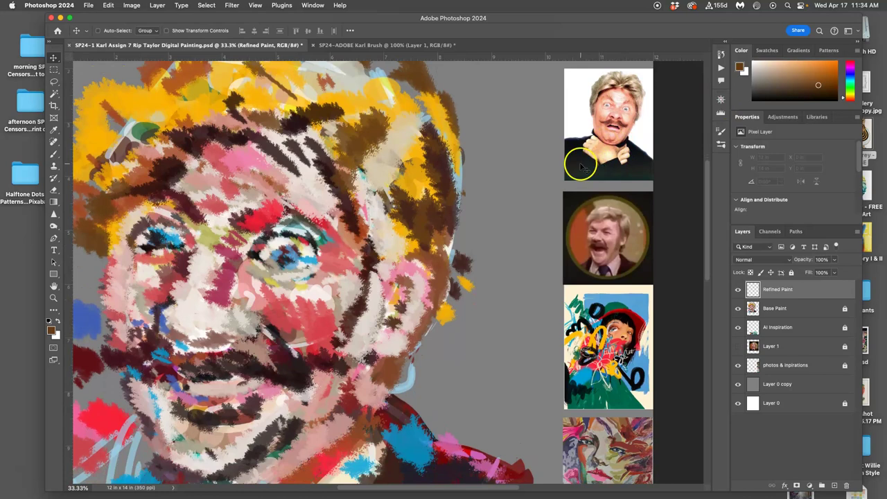
pyautogui.hscroll(-3, 580, 166)
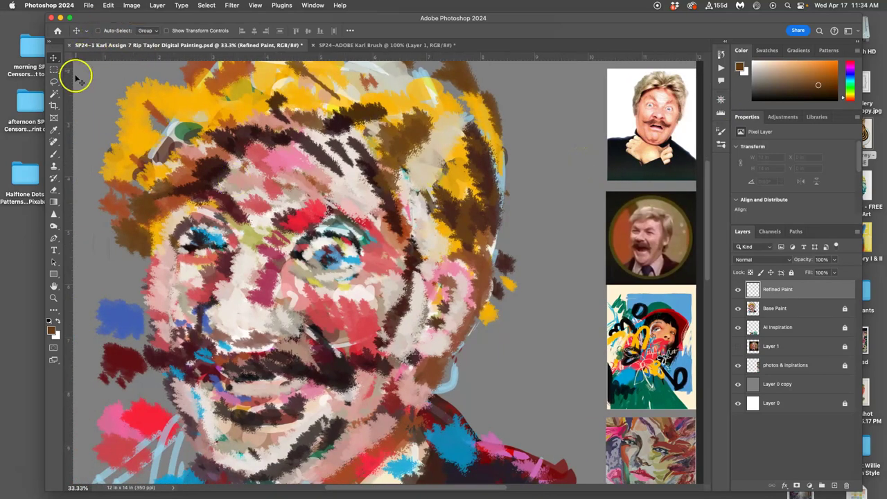
# Switch to the Brush tool and set its size to 70 px and its opacity to 56%
pyautogui.click(55, 156)
pyautogui.click(109, 31)
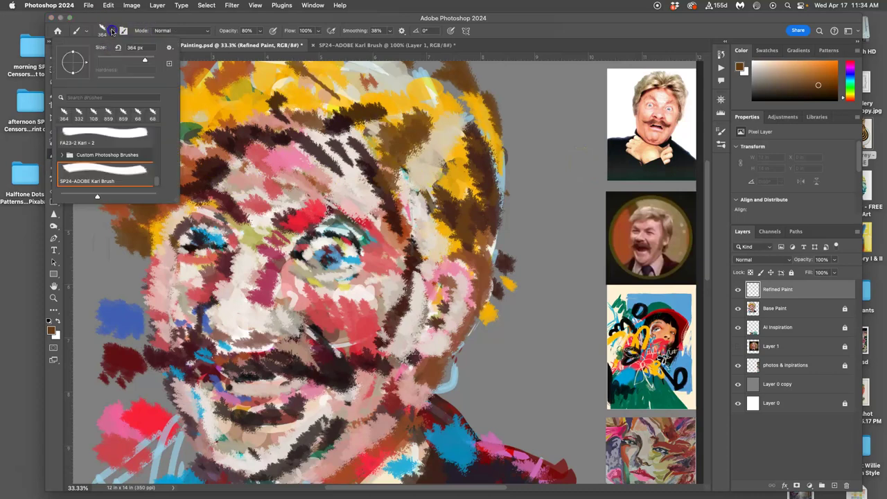
pyautogui.click(117, 60)
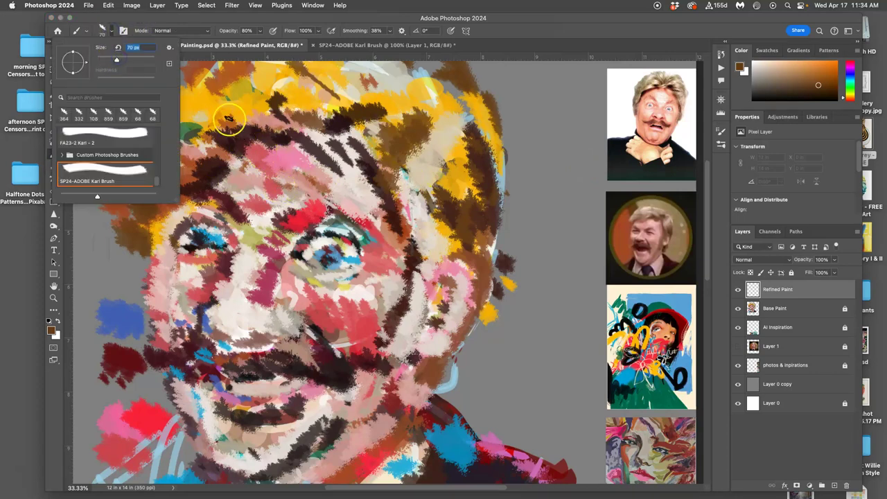
pyautogui.click(259, 31)
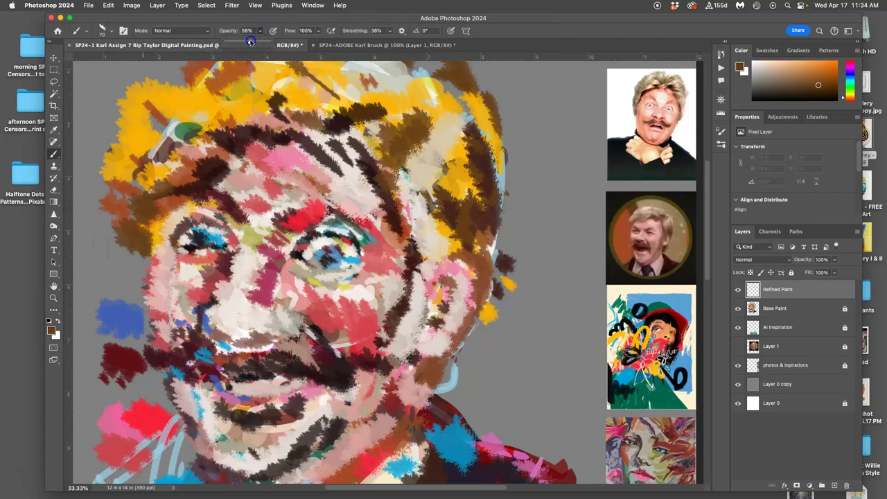
pyautogui.click(370, 241)
pyautogui.moveTo(363, 239)
pyautogui.mouseDown()
pyautogui.moveTo(327, 254)
pyautogui.moveTo(356, 248)
pyautogui.moveTo(371, 225)
pyautogui.moveTo(372, 235)
pyautogui.moveTo(350, 221)
pyautogui.moveTo(331, 253)
pyautogui.mouseUp()
pyautogui.moveTo(451, 347); pyautogui.dragTo(425, 388)
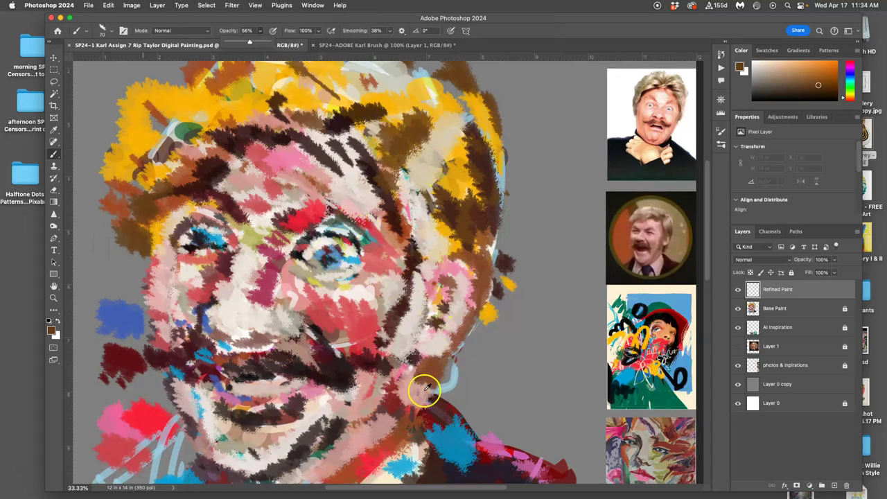
# Sample cream from the illustrated reference and paint light strokes over the forehead and down the right temple
pyautogui.keyDown('alt'); pyautogui.click(424, 389); pyautogui.keyUp('alt')
pyautogui.keyDown('alt'); pyautogui.click(615, 350); pyautogui.keyUp('alt')
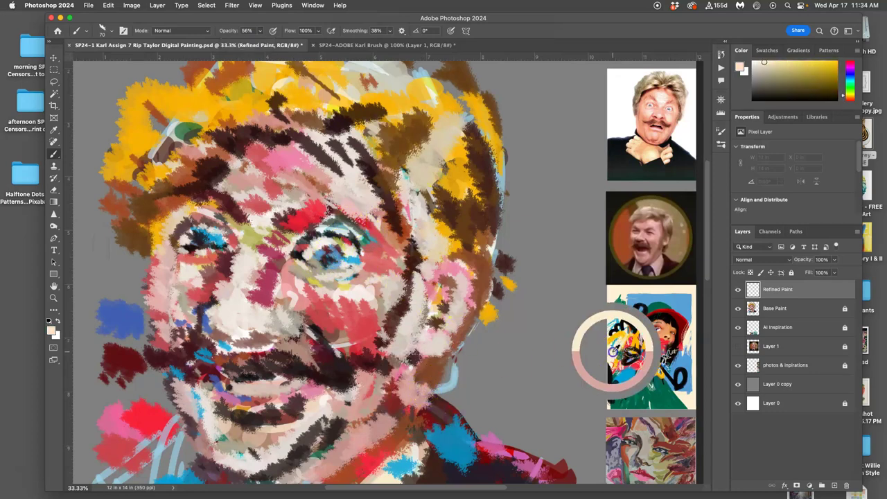
pyautogui.moveTo(327, 173); pyautogui.dragTo(326, 170)
pyautogui.moveTo(333, 167); pyautogui.dragTo(358, 151)
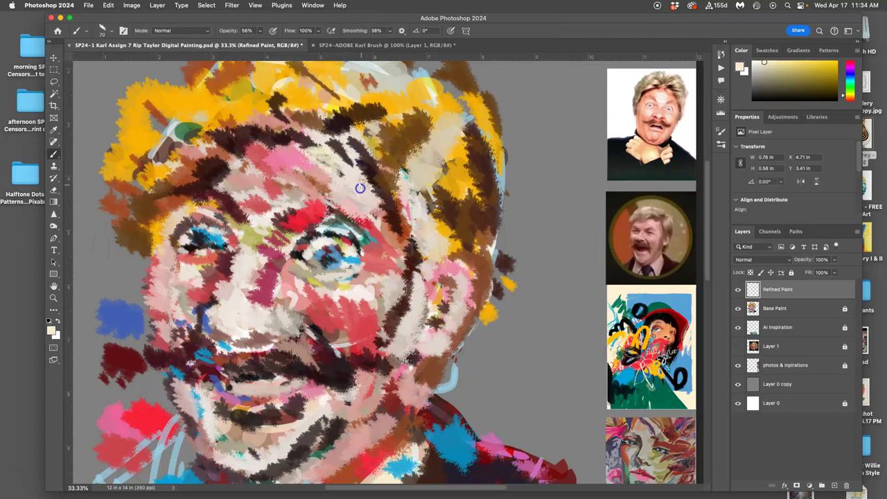
pyautogui.moveTo(374, 157)
pyautogui.mouseDown()
pyautogui.moveTo(413, 234)
pyautogui.moveTo(394, 215)
pyautogui.moveTo(404, 233)
pyautogui.moveTo(380, 230)
pyautogui.moveTo(414, 256)
pyautogui.moveTo(409, 294)
pyautogui.moveTo(389, 268)
pyautogui.moveTo(398, 292)
pyautogui.moveTo(377, 293)
pyautogui.mouseUp()
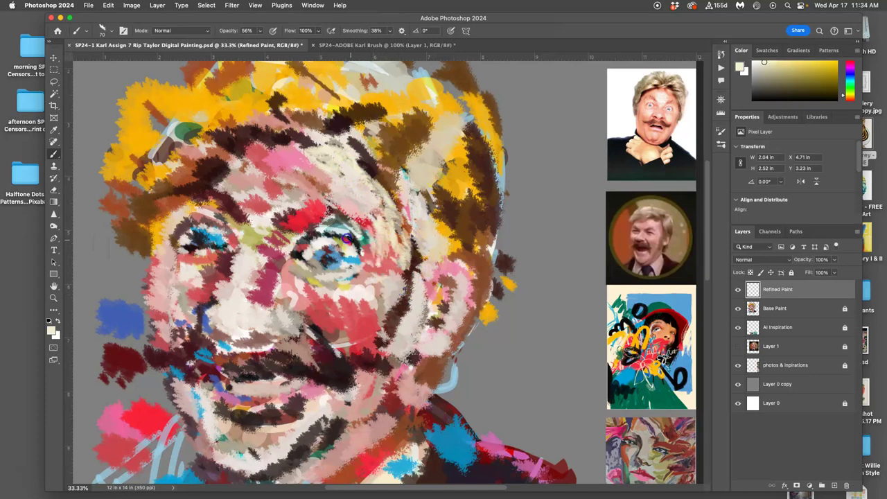
# Paint more cream strokes around the right eye, over the cheek below it and between the brows
pyautogui.moveTo(362, 239)
pyautogui.mouseDown()
pyautogui.moveTo(377, 284)
pyautogui.moveTo(370, 293)
pyautogui.moveTo(381, 303)
pyautogui.moveTo(398, 260)
pyautogui.moveTo(400, 278)
pyautogui.moveTo(397, 324)
pyautogui.moveTo(370, 367)
pyautogui.moveTo(358, 359)
pyautogui.moveTo(355, 294)
pyautogui.moveTo(363, 291)
pyautogui.moveTo(359, 329)
pyautogui.mouseUp()
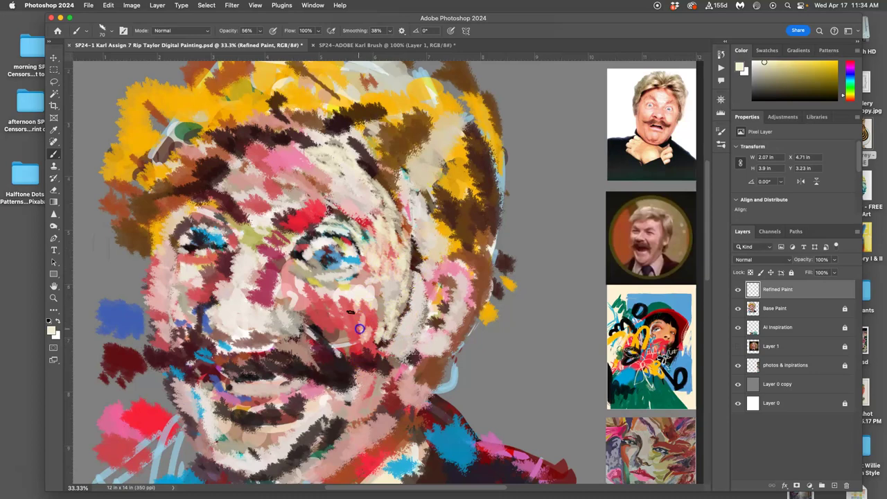
pyautogui.moveTo(333, 288)
pyautogui.mouseDown()
pyautogui.moveTo(329, 311)
pyautogui.moveTo(316, 302)
pyautogui.moveTo(316, 314)
pyautogui.moveTo(343, 335)
pyautogui.moveTo(358, 312)
pyautogui.moveTo(339, 336)
pyautogui.moveTo(356, 316)
pyautogui.moveTo(356, 331)
pyautogui.moveTo(304, 305)
pyautogui.mouseUp()
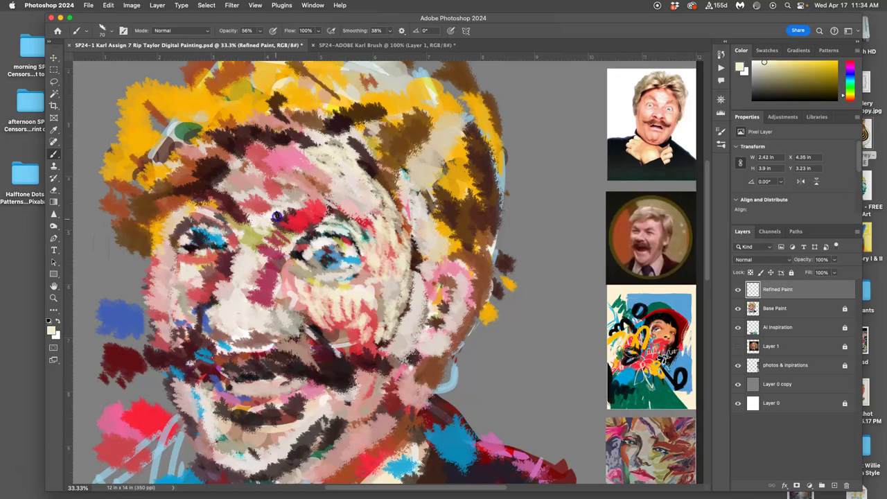
pyautogui.moveTo(290, 209)
pyautogui.mouseDown()
pyautogui.moveTo(297, 239)
pyautogui.moveTo(246, 219)
pyautogui.moveTo(219, 244)
pyautogui.mouseUp()
# Sample red and dark brown from the painting and paint strokes with them over the brow and upper lid of the right eye
pyautogui.keyDown('alt'); pyautogui.click(219, 244); pyautogui.keyUp('alt')
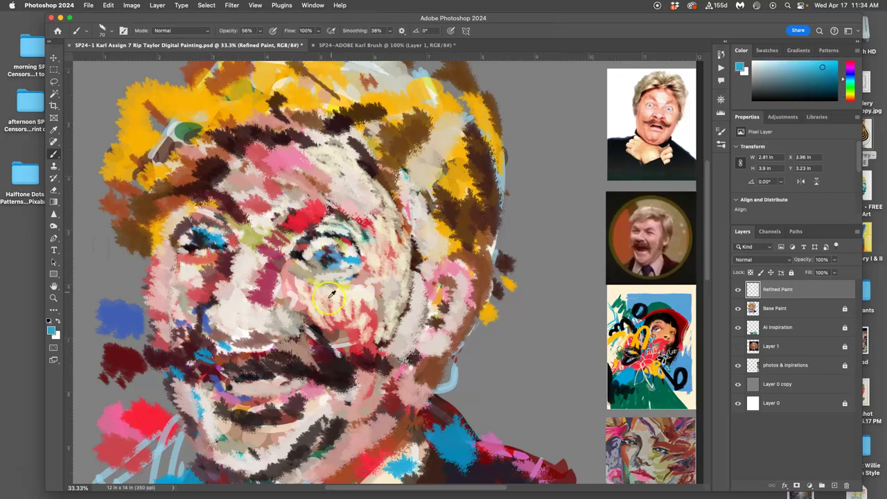
pyautogui.keyDown('alt'); pyautogui.click(324, 352); pyautogui.keyUp('alt')
pyautogui.keyDown('alt'); pyautogui.click(369, 462); pyautogui.keyUp('alt')
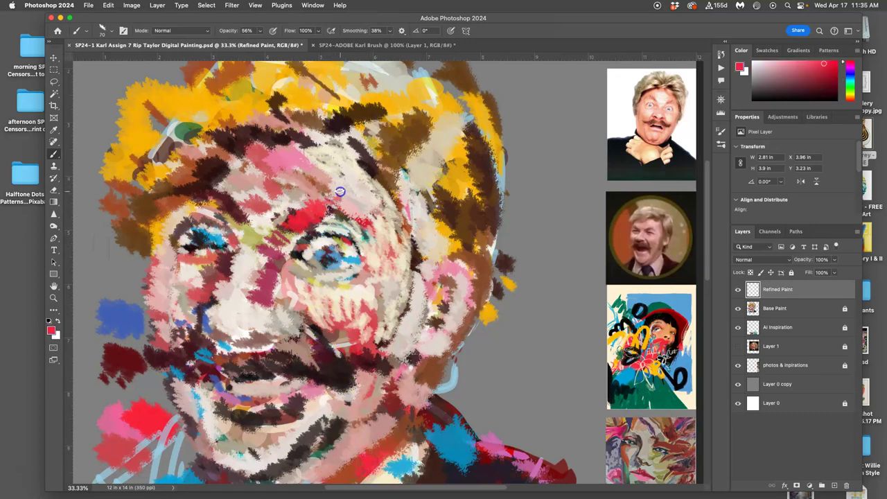
pyautogui.moveTo(354, 209); pyautogui.dragTo(356, 216)
pyautogui.keyDown('alt'); pyautogui.click(459, 210); pyautogui.keyUp('alt')
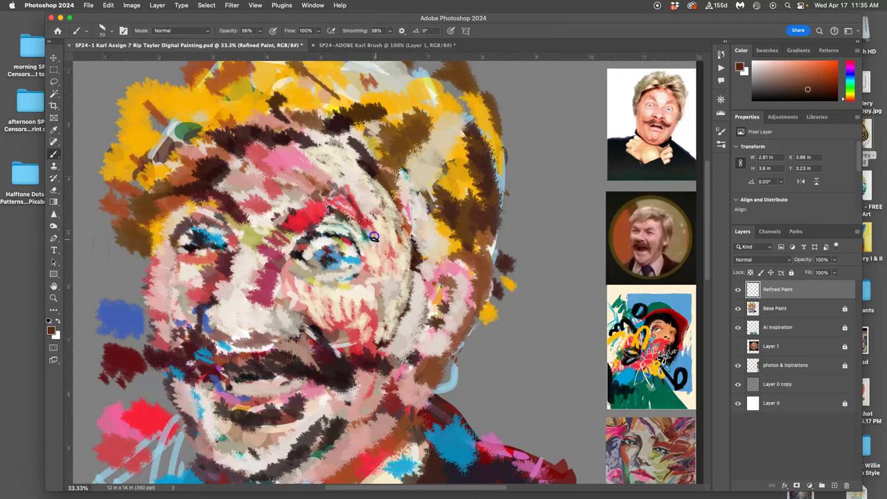
pyautogui.moveTo(351, 216)
pyautogui.mouseDown()
pyautogui.moveTo(370, 222)
pyautogui.moveTo(344, 203)
pyautogui.moveTo(299, 203)
pyautogui.moveTo(287, 218)
pyautogui.moveTo(326, 211)
pyautogui.moveTo(307, 231)
pyautogui.moveTo(323, 211)
pyautogui.moveTo(309, 221)
pyautogui.moveTo(348, 205)
pyautogui.moveTo(376, 221)
pyautogui.moveTo(360, 204)
pyautogui.moveTo(393, 246)
pyautogui.moveTo(374, 231)
pyautogui.mouseUp()
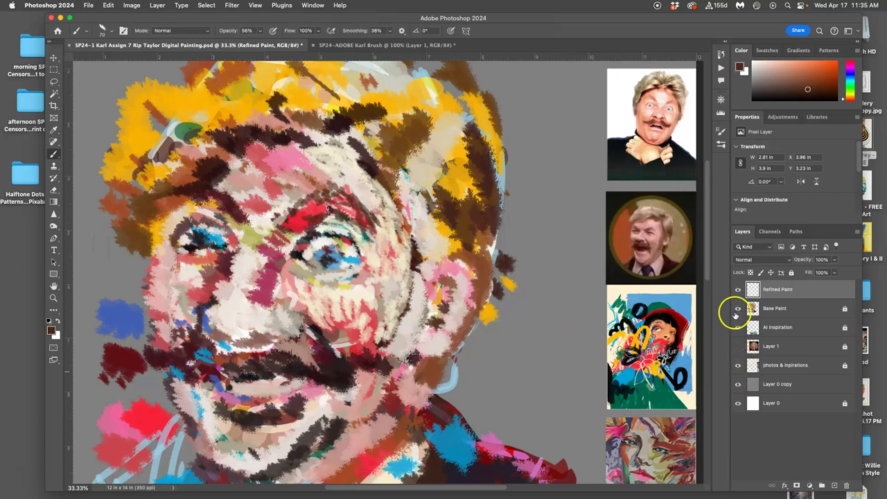
# Toggle the visibility of the Base Paint and Refined Paint layers to compare their strokes, and leave both layers shown
pyautogui.click(737, 308)
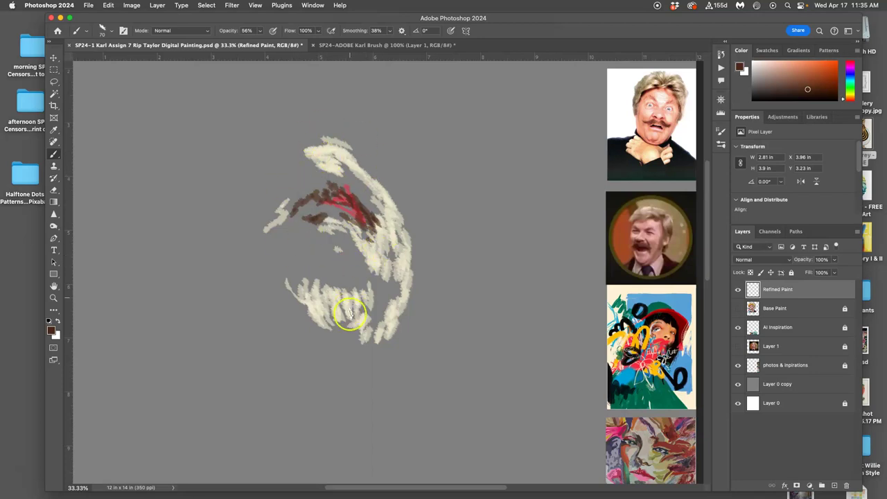
pyautogui.click(738, 290)
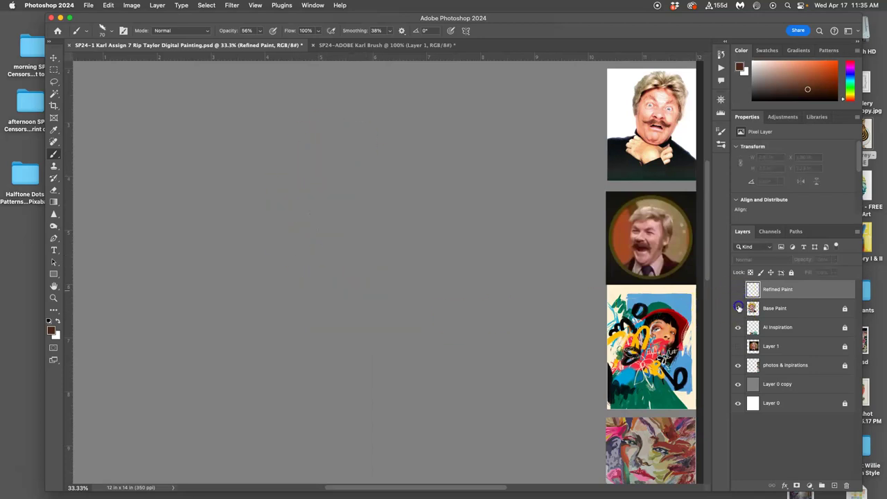
pyautogui.click(738, 308)
pyautogui.click(737, 308)
pyautogui.click(738, 290)
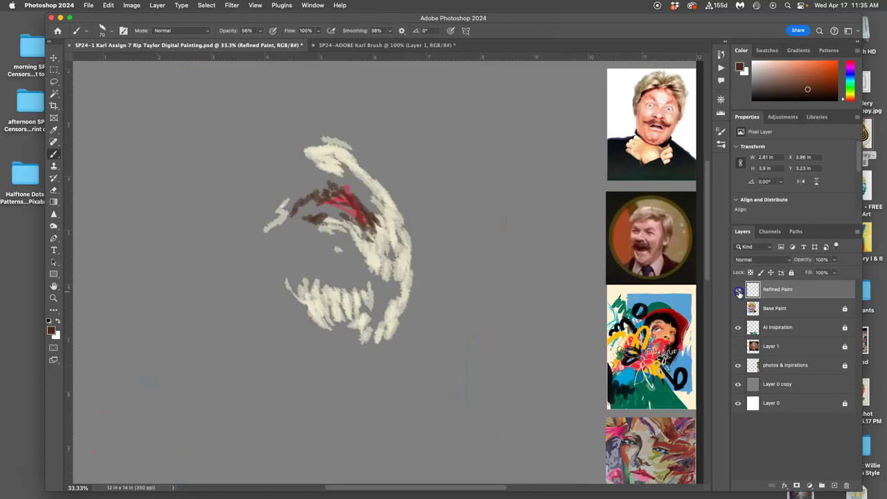
pyautogui.click(738, 309)
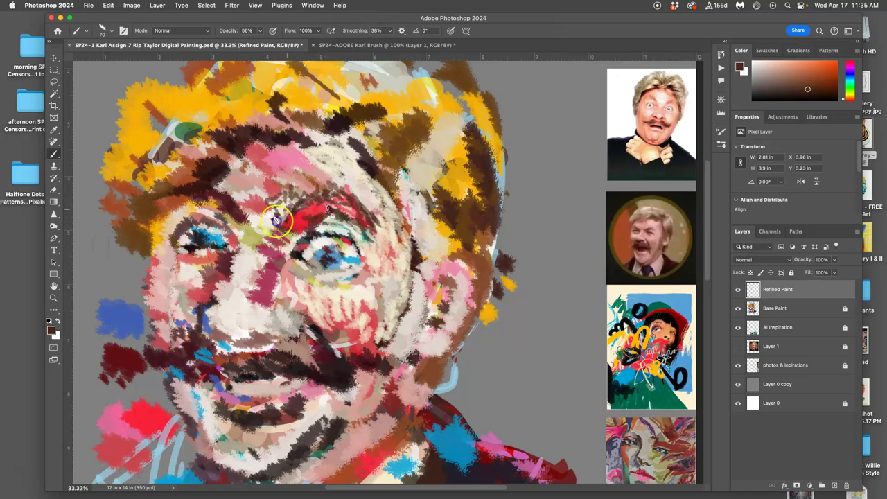
# Save a copy of the painting in Photoshop format with its layers, keeping the suggested file name ending in "copy.psd"
pyautogui.click(90, 5)
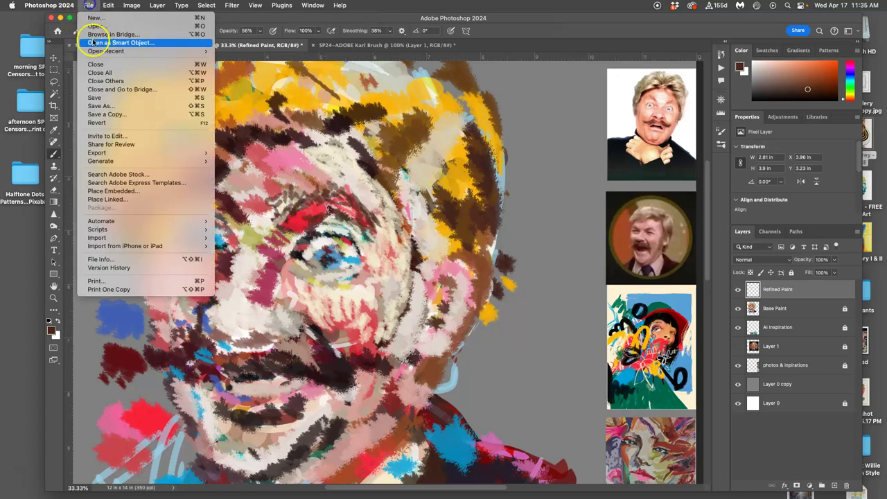
pyautogui.click(106, 116)
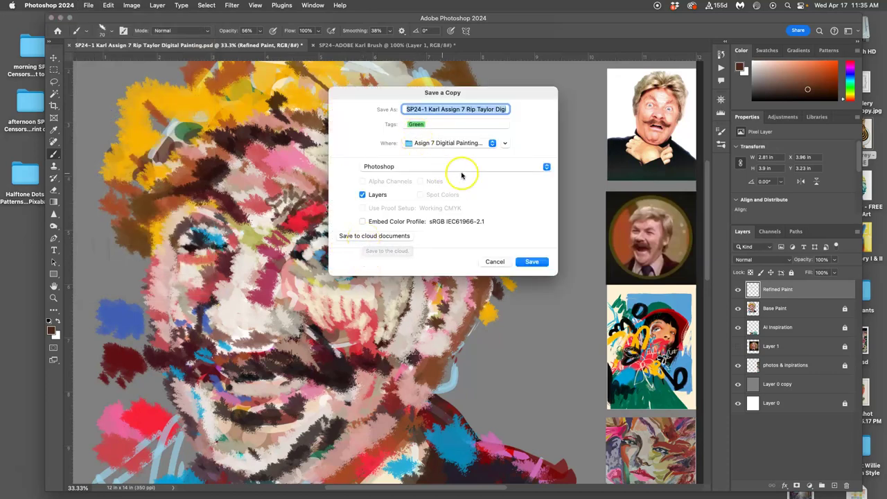
pyautogui.click(482, 110)
pyautogui.moveTo(473, 110); pyautogui.dragTo(531, 107)
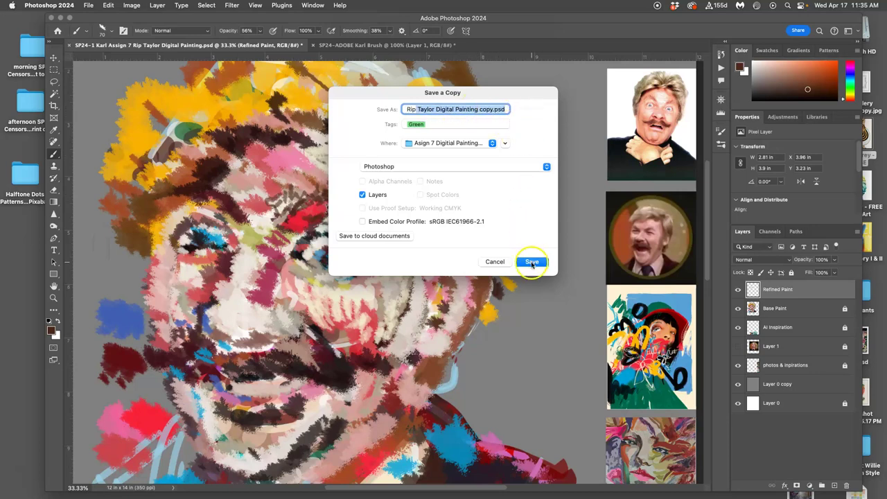
pyautogui.click(532, 263)
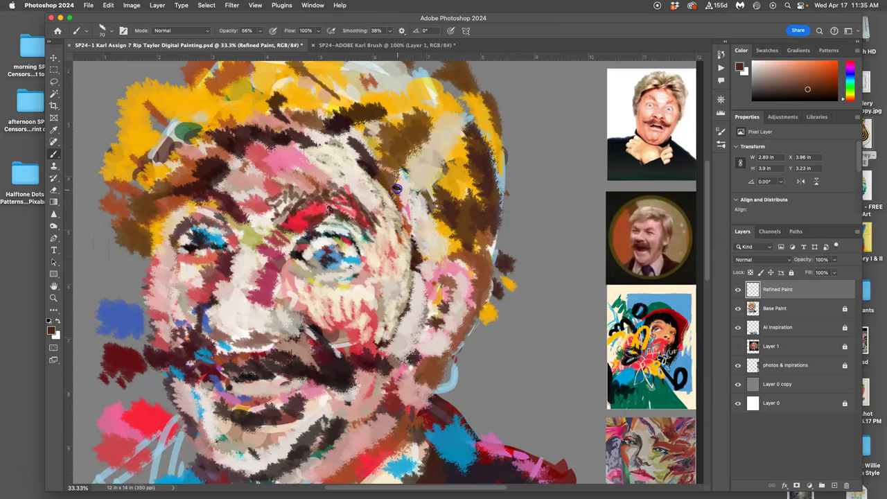
# Paint dark brown strokes down the edge of the right temple and along the sideburn above the ear
pyautogui.moveTo(404, 215); pyautogui.dragTo(413, 281)
pyautogui.moveTo(430, 226); pyautogui.dragTo(440, 263)
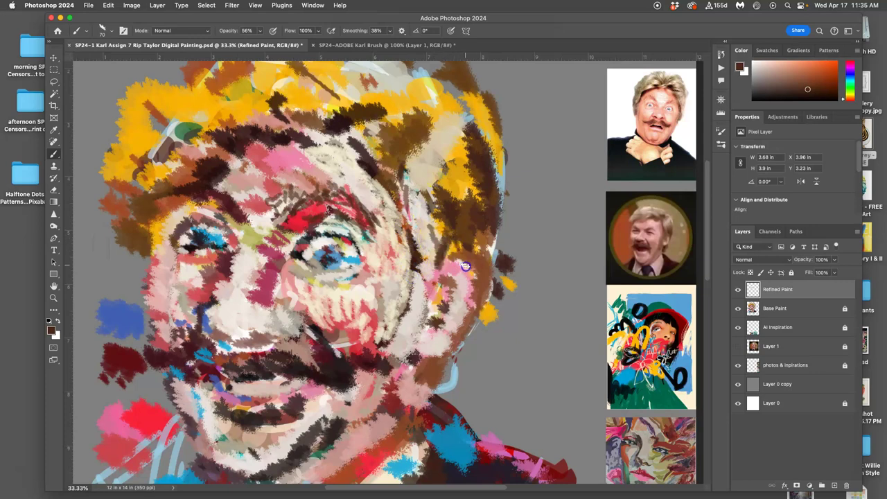